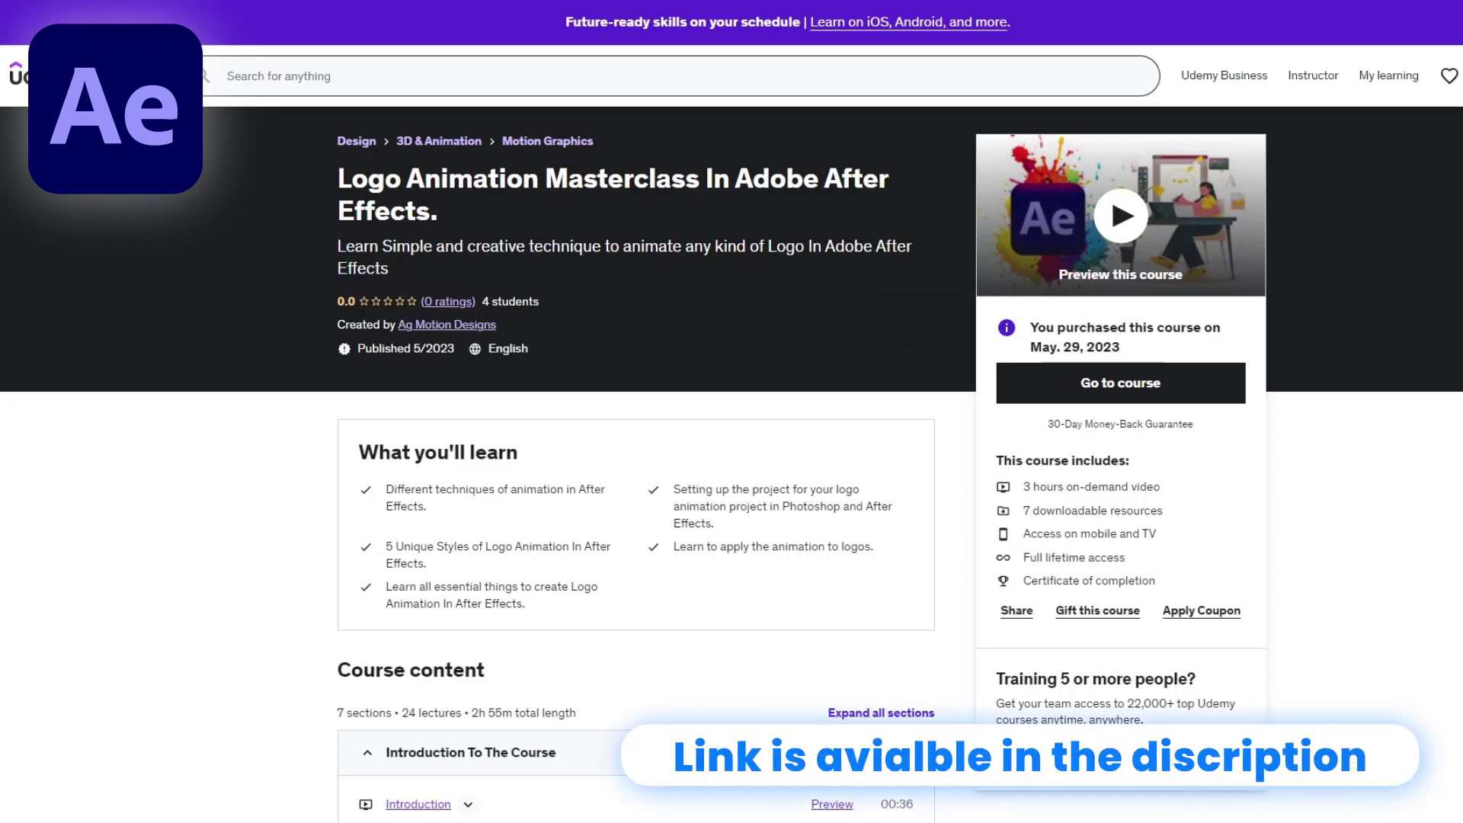
{"action": "scroll", "coordinate": [731, 411], "scroll_direction": "down", "scroll_amount": 2}
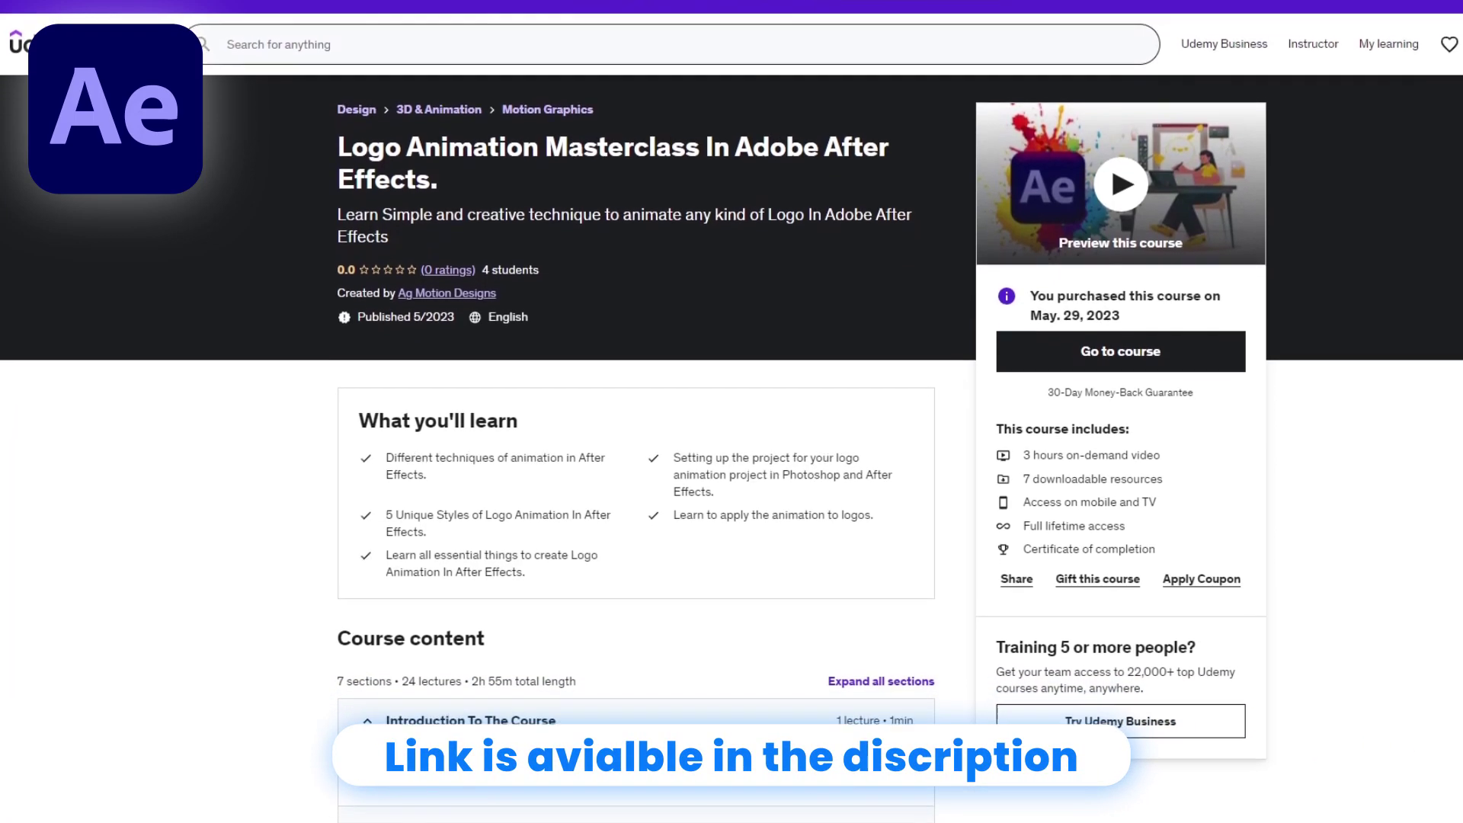
{"action": "scroll", "coordinate": [732, 411], "scroll_direction": "down", "scroll_amount": 2}
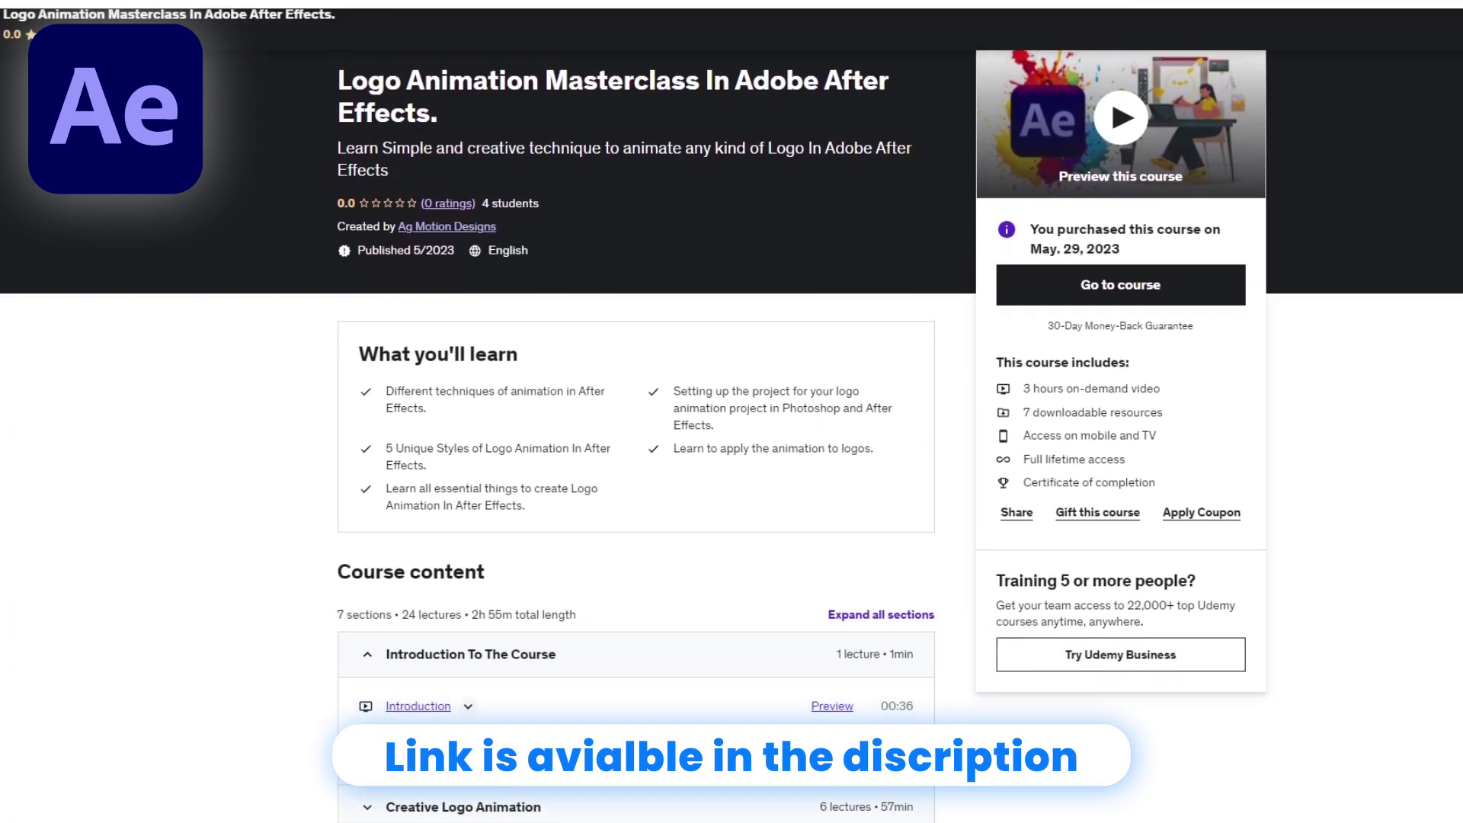
{"action": "scroll", "coordinate": [732, 411], "scroll_direction": "down", "scroll_amount": 2}
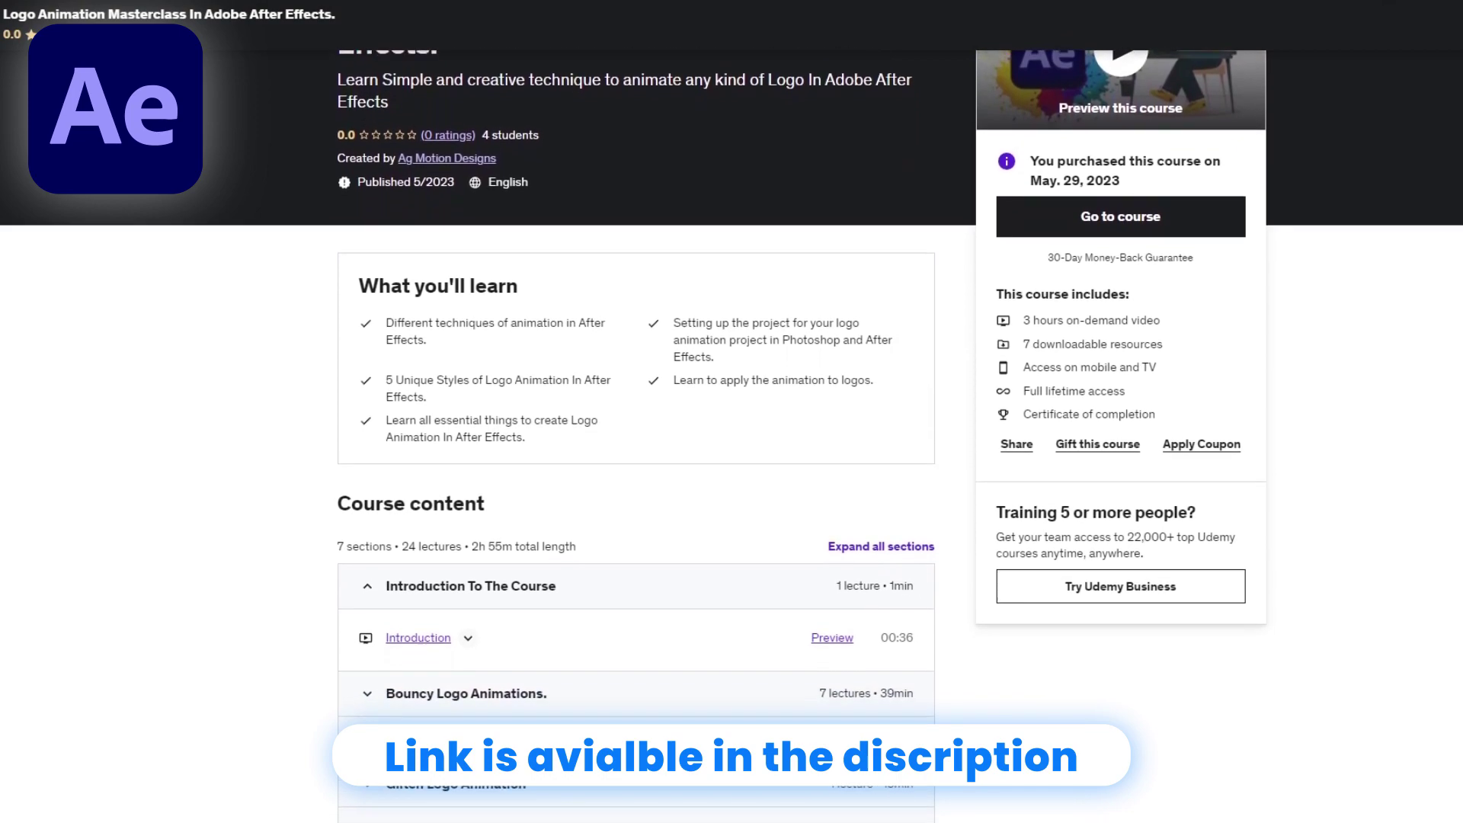
{"action": "scroll", "coordinate": [731, 412], "scroll_direction": "down", "scroll_amount": 2}
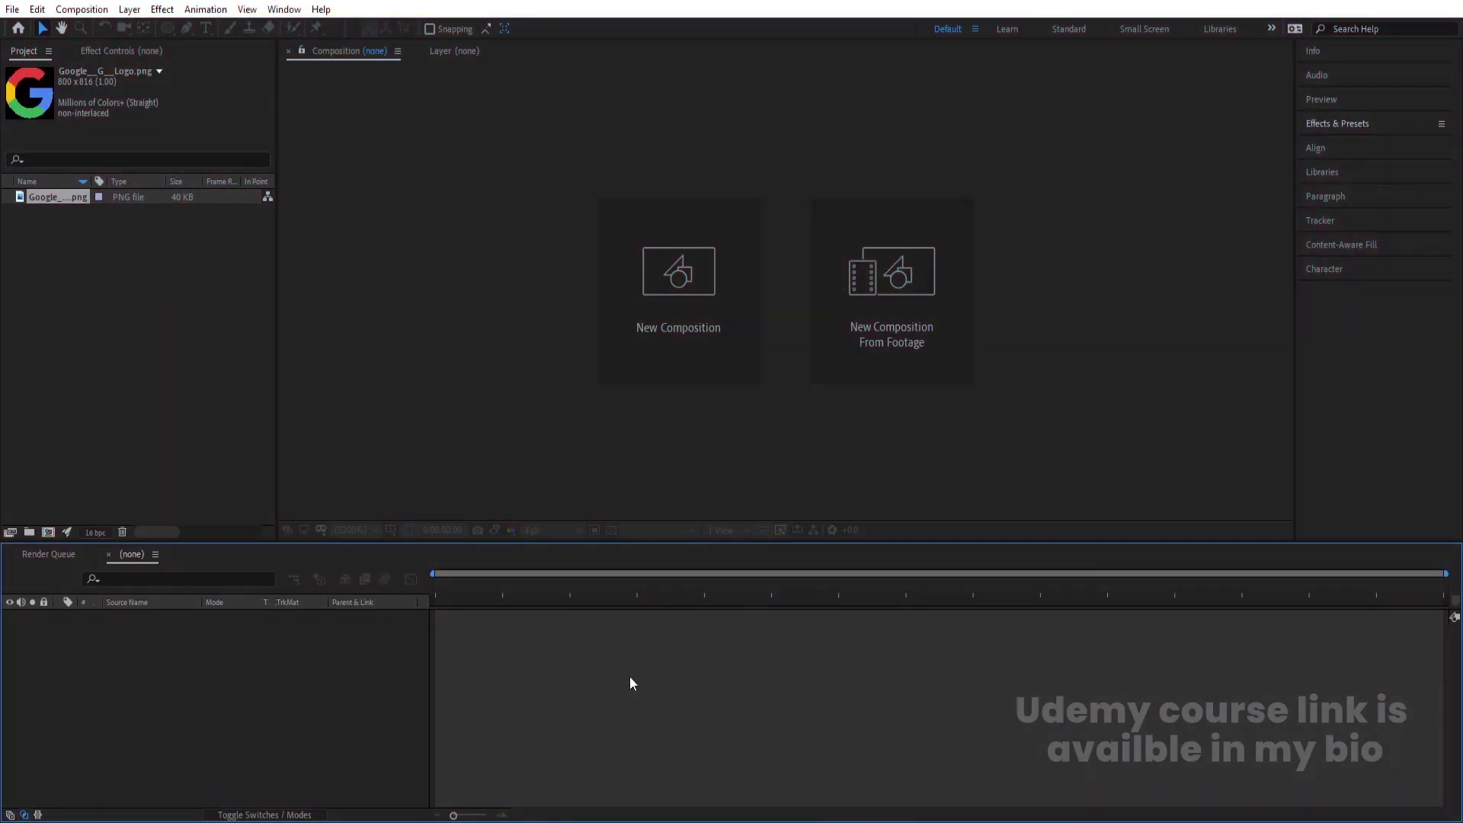
Create a 1920 × 1080 px composition named Main Animation with a white background and display its title/action safe overlay.
{"action": "left_click", "coordinate": [637, 309]}
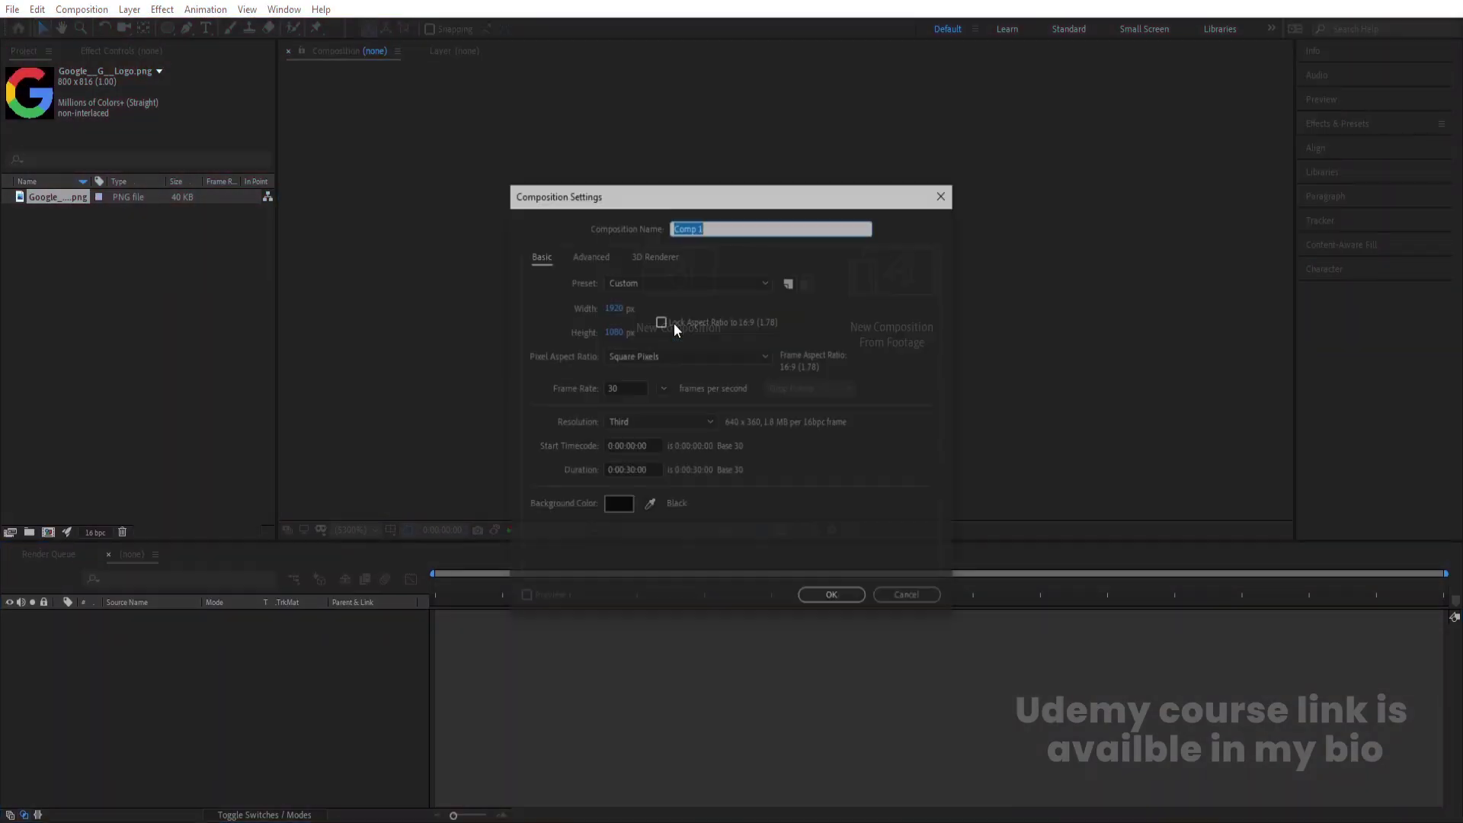
{"action": "type", "text": "Main Animation"}
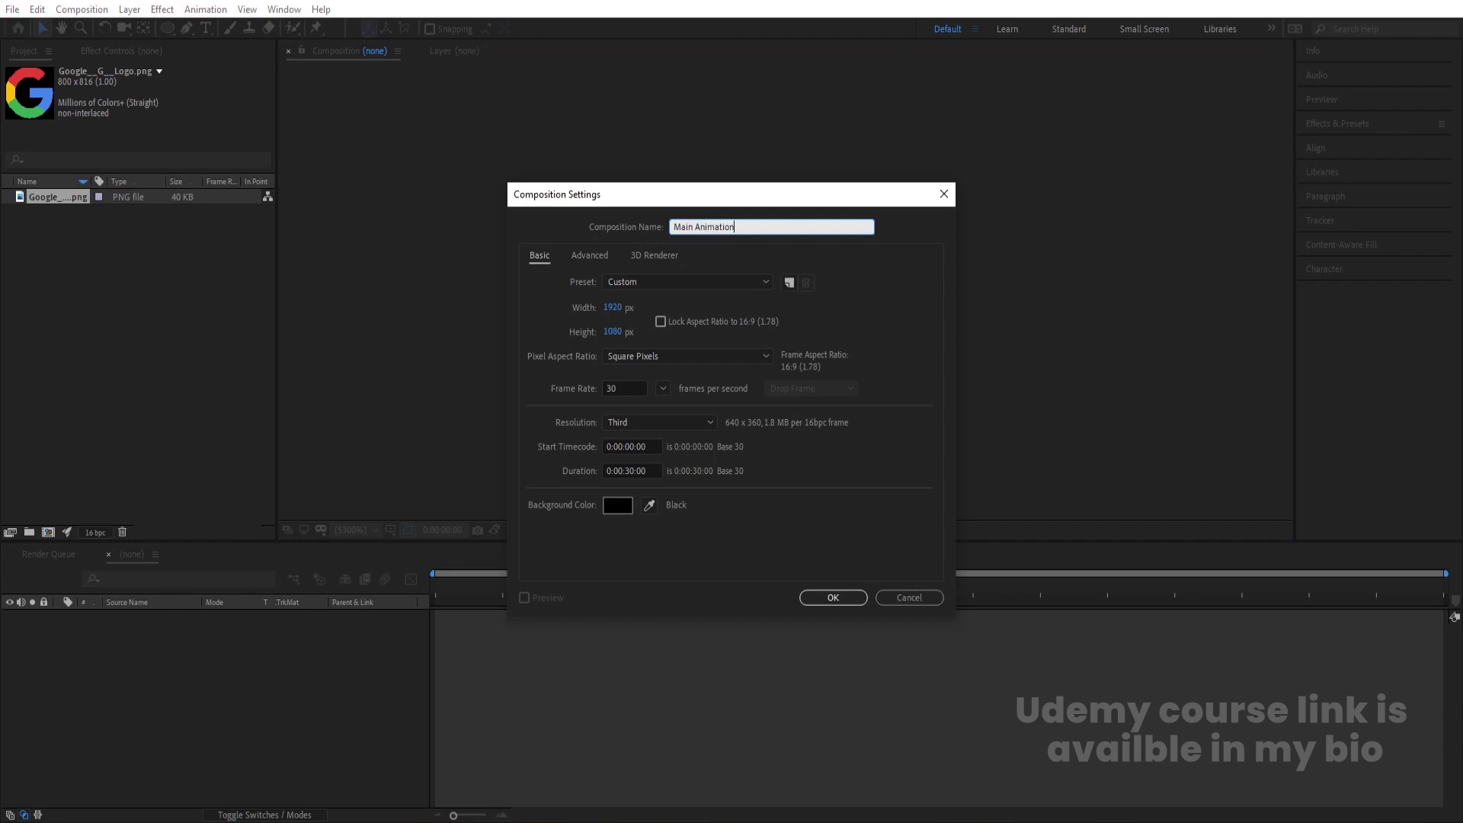
{"action": "left_click", "coordinate": [624, 309]}
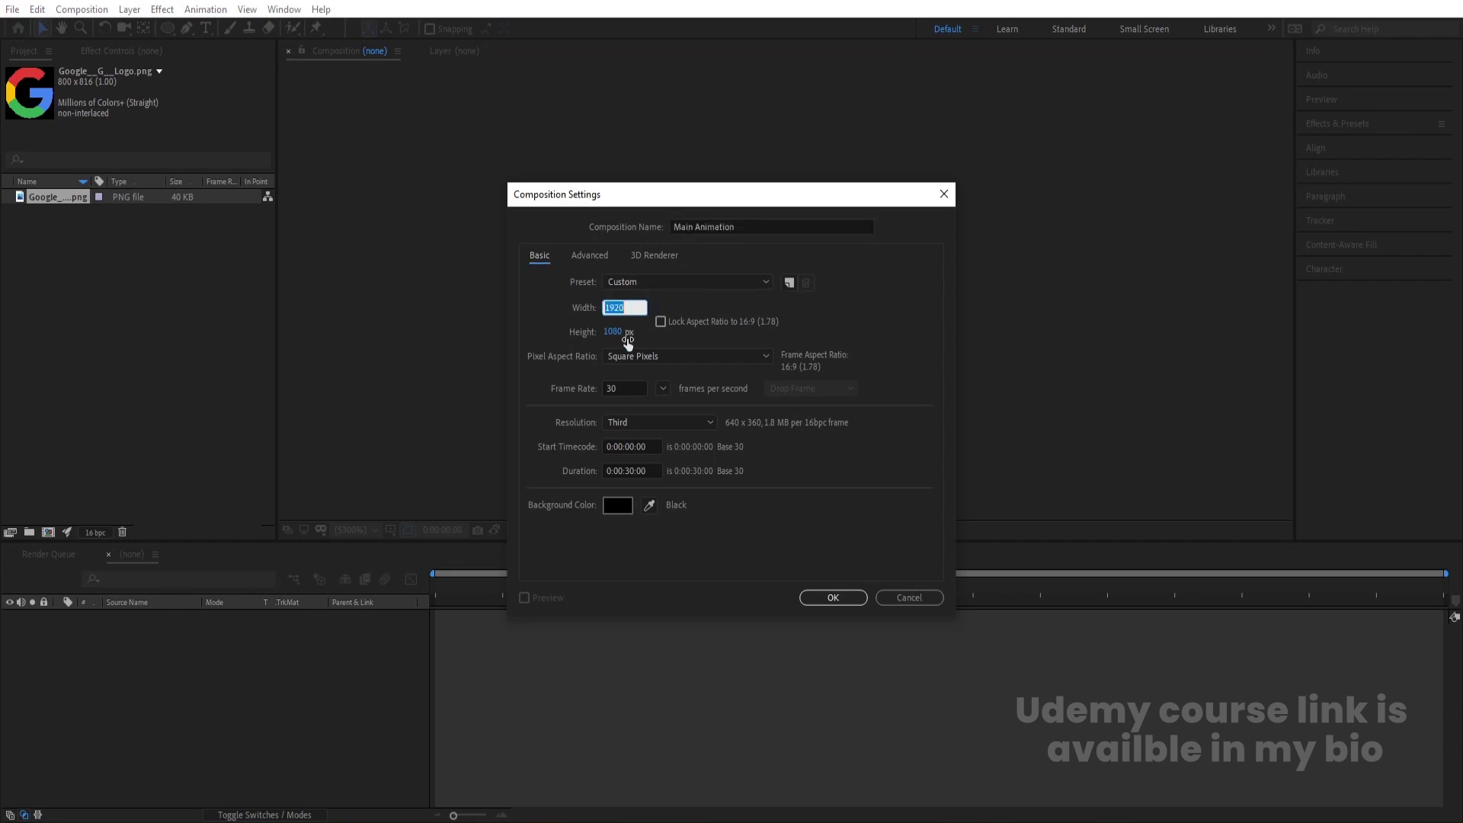
{"action": "left_click", "coordinate": [613, 332]}
{"action": "left_click", "coordinate": [619, 504]}
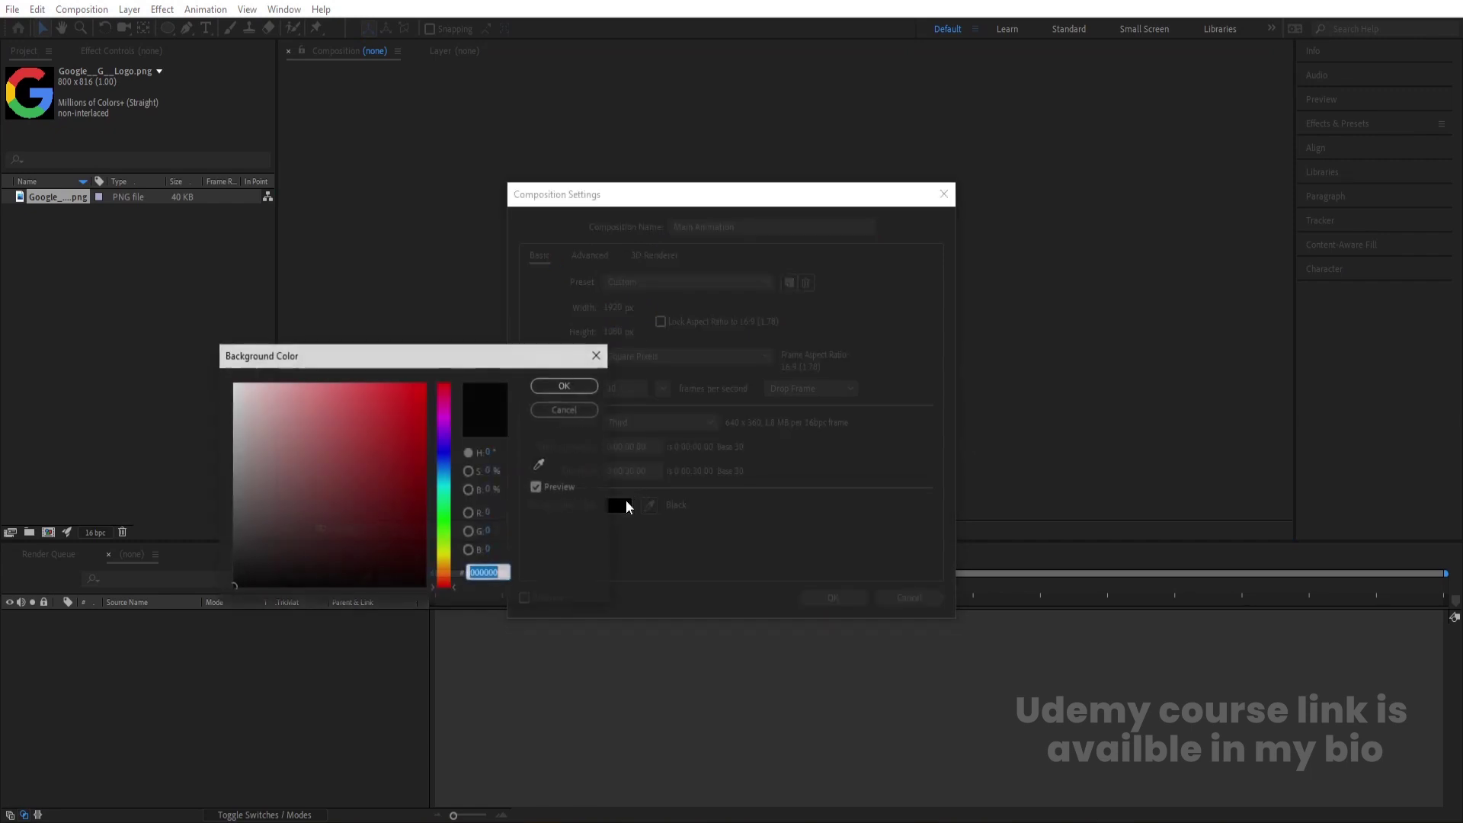
{"action": "left_click_drag", "start_coordinate": [236, 534], "coordinate": [173, 328]}
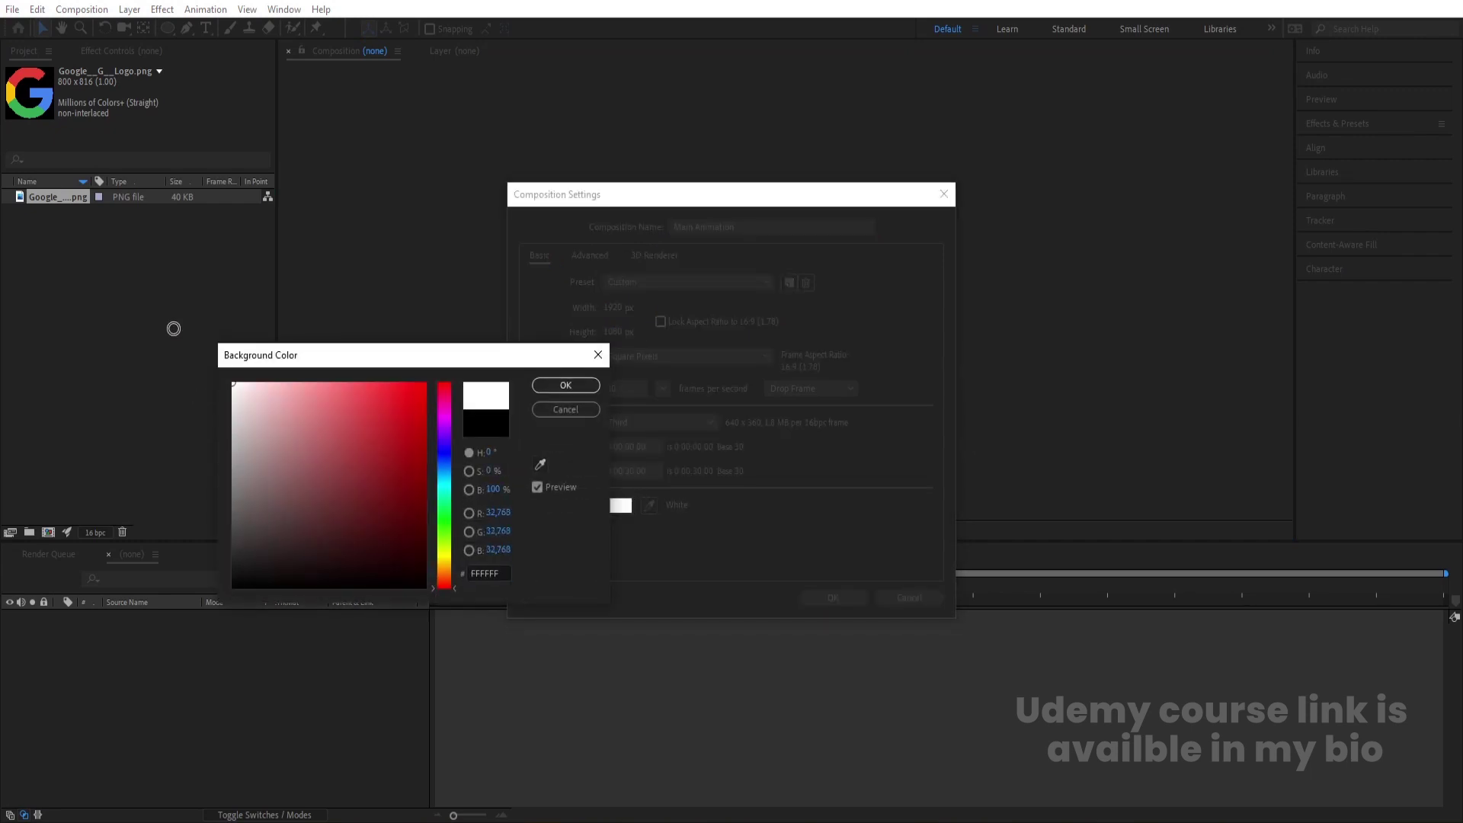
{"action": "left_click", "coordinate": [568, 388]}
{"action": "left_click", "coordinate": [829, 598]}
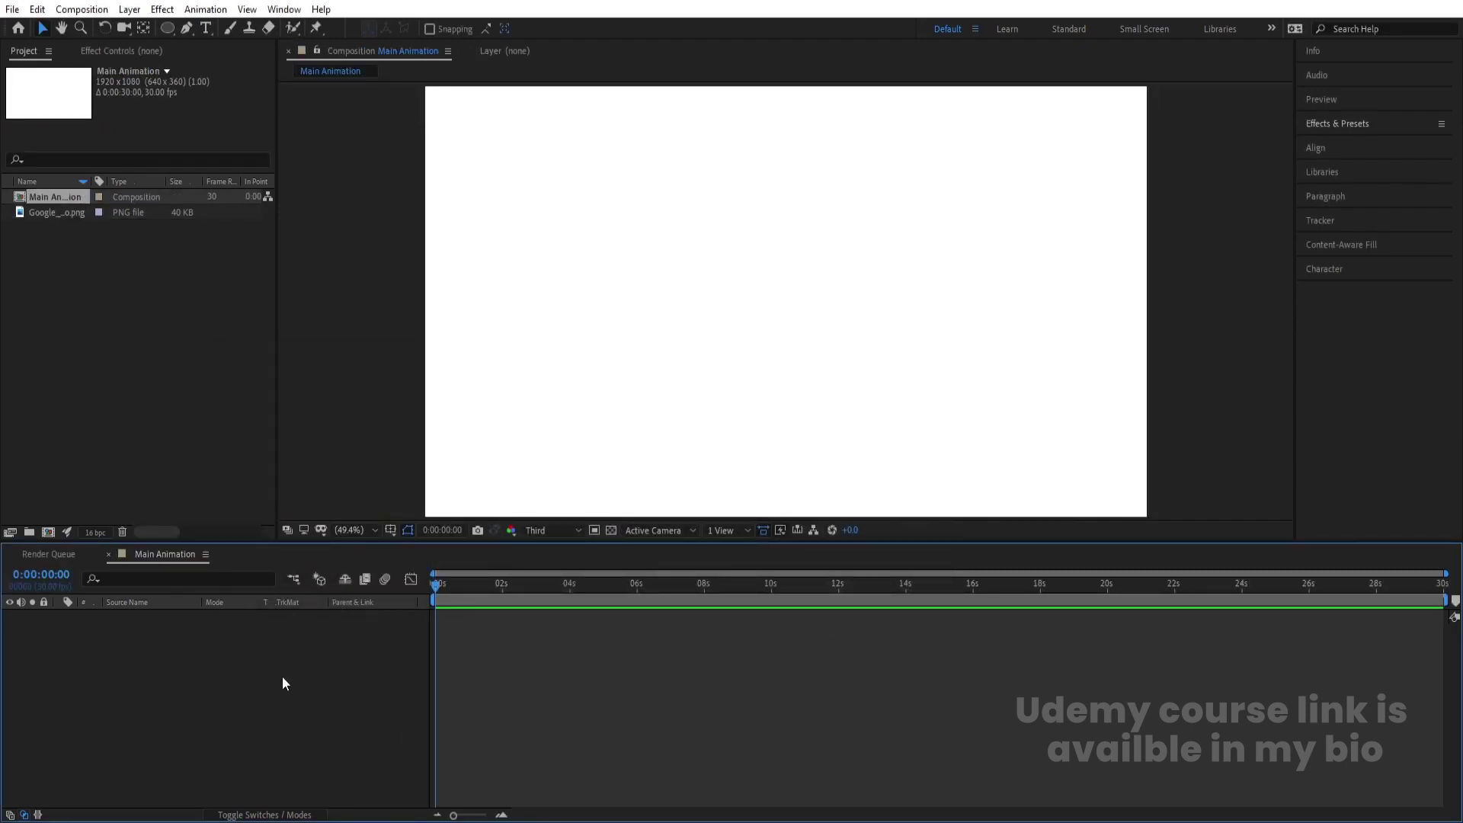
{"action": "left_click", "coordinate": [392, 529]}
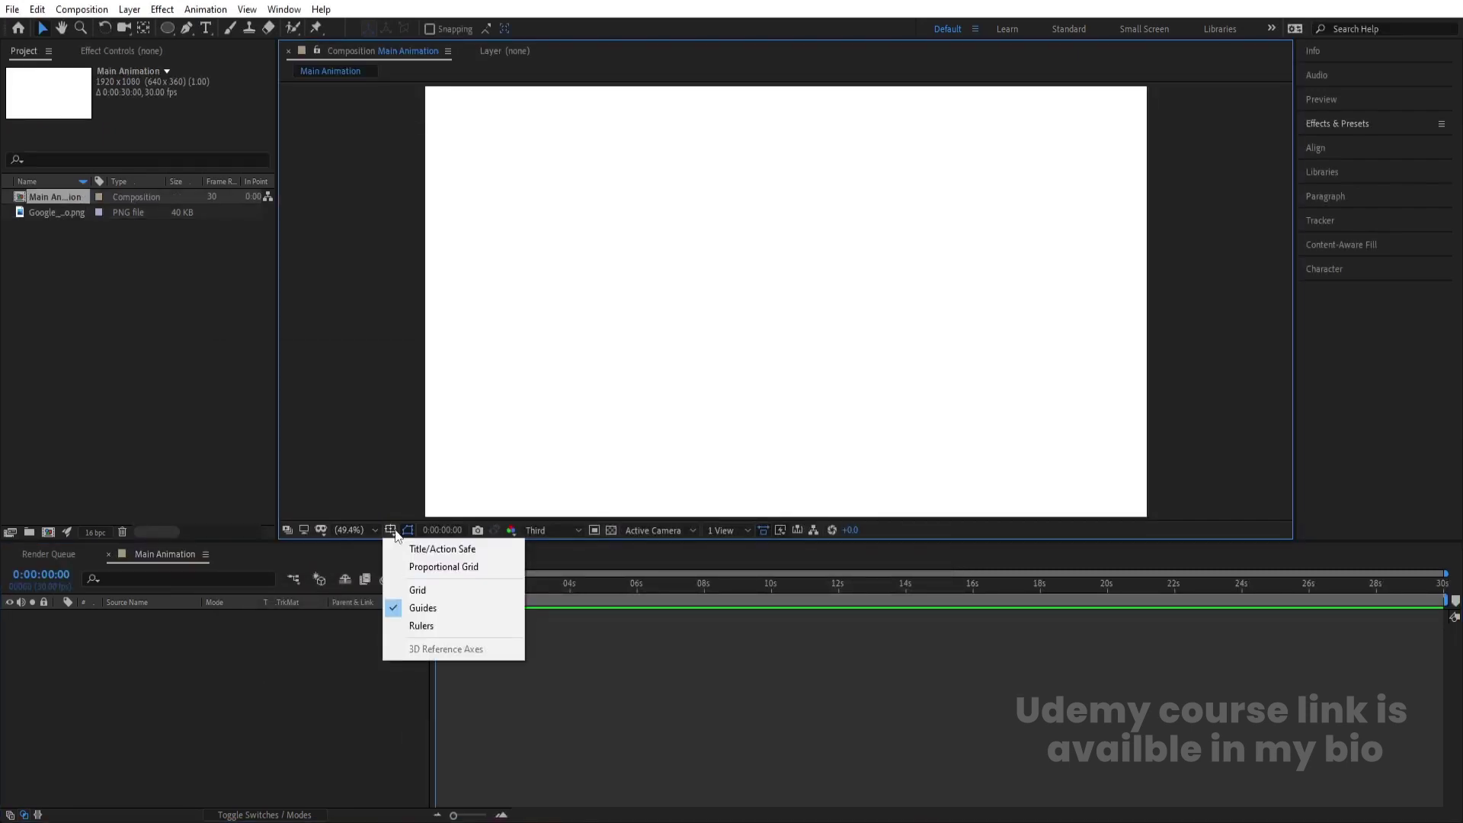
{"action": "left_click", "coordinate": [449, 548]}
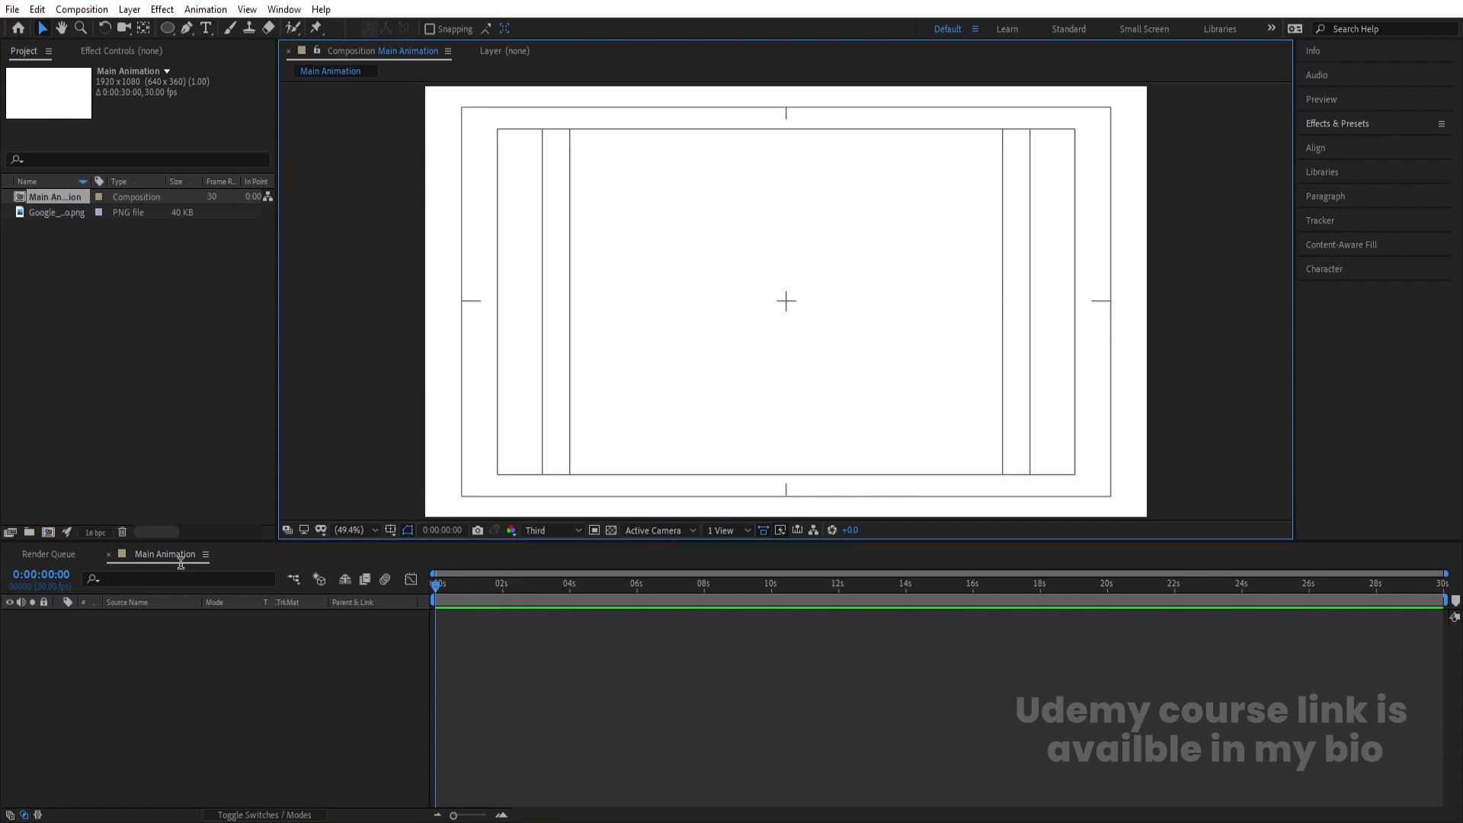
Draw a rounded rectangle about 318 px wide near the composition's centre, with a red fill and no stroke.
{"action": "left_click", "coordinate": [168, 28]}
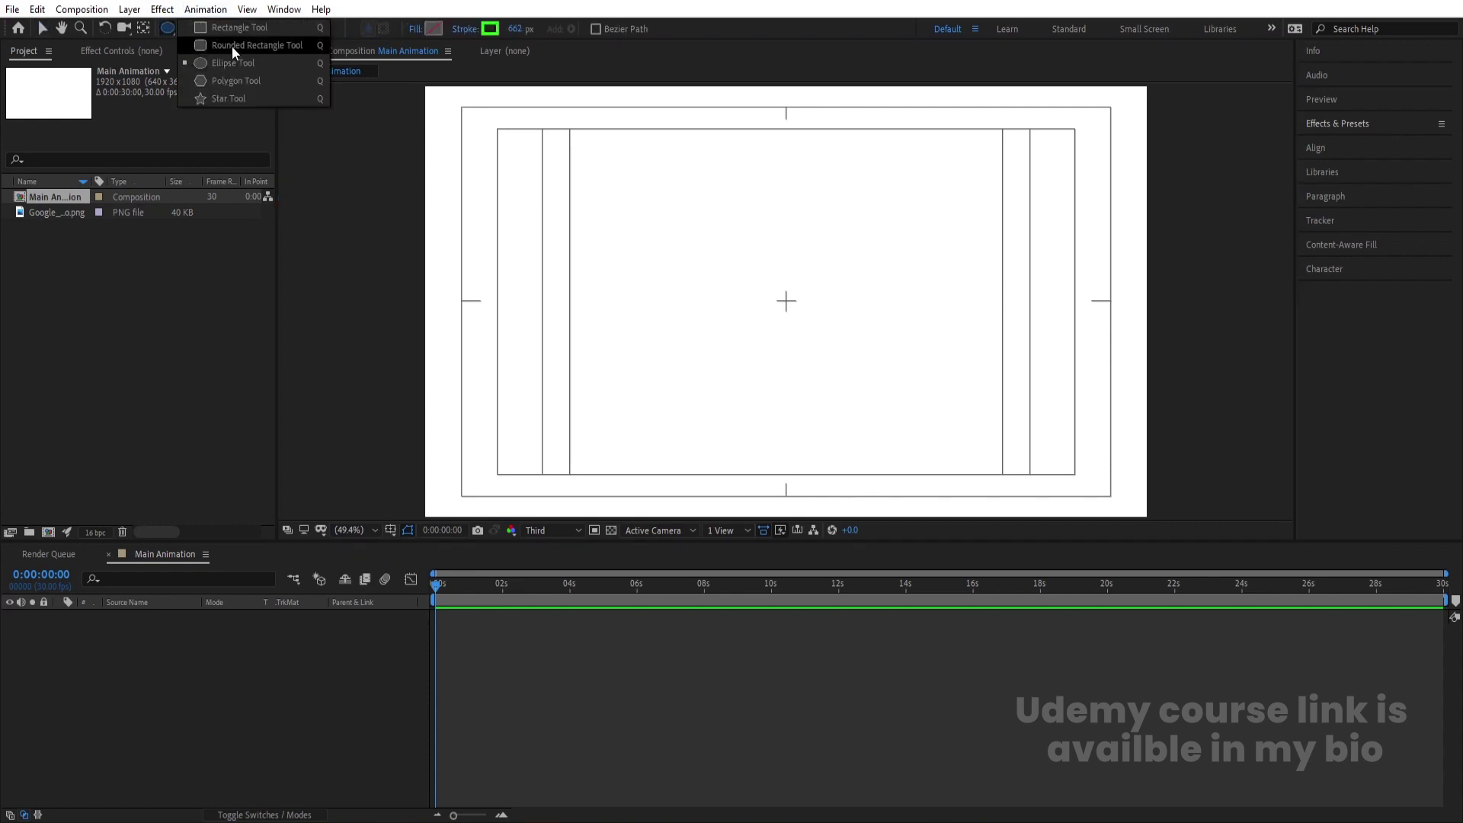
{"action": "left_click", "coordinate": [231, 46]}
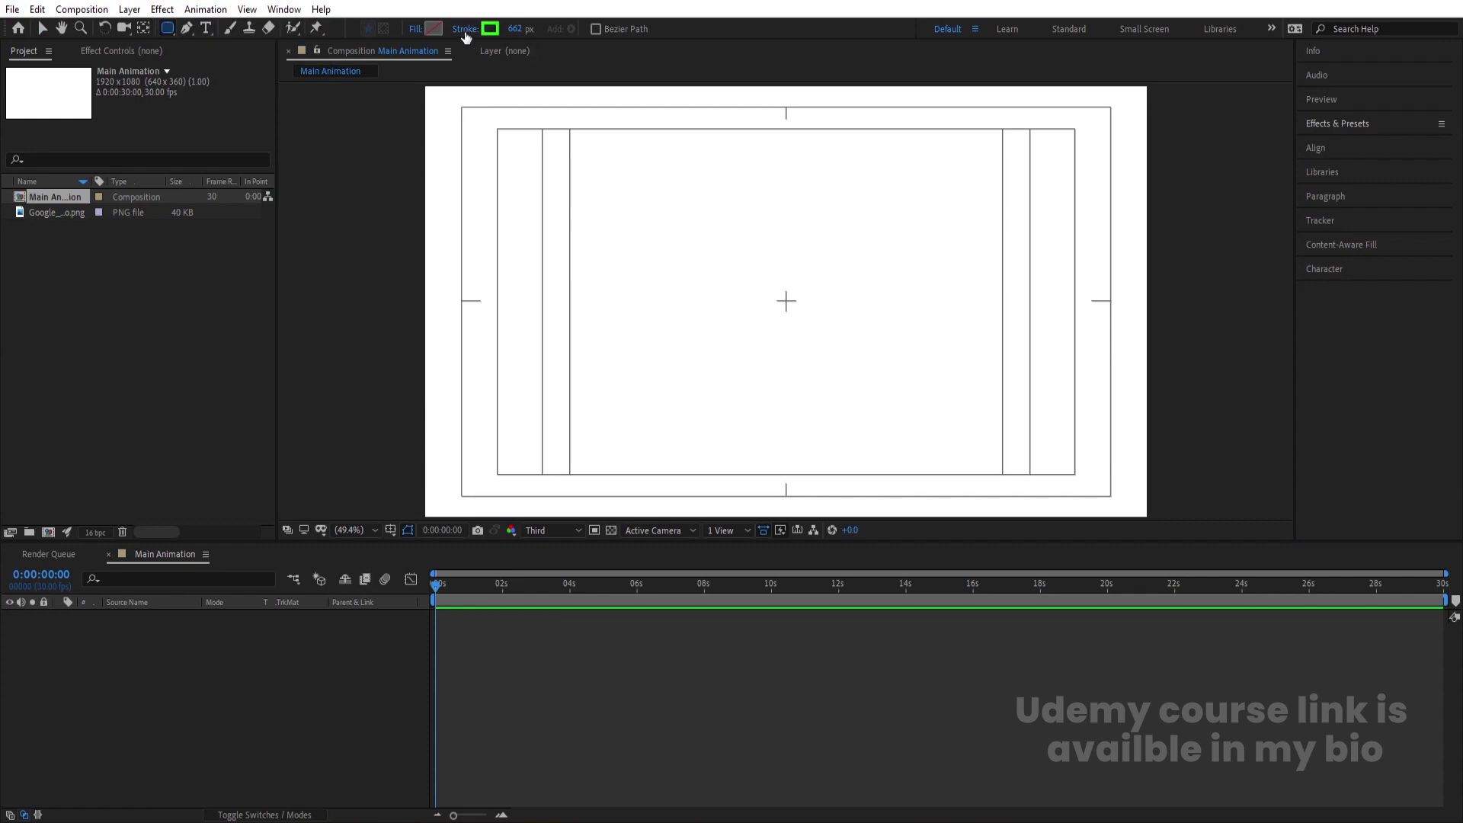
{"action": "left_click", "coordinate": [465, 30]}
{"action": "left_click", "coordinate": [653, 365]}
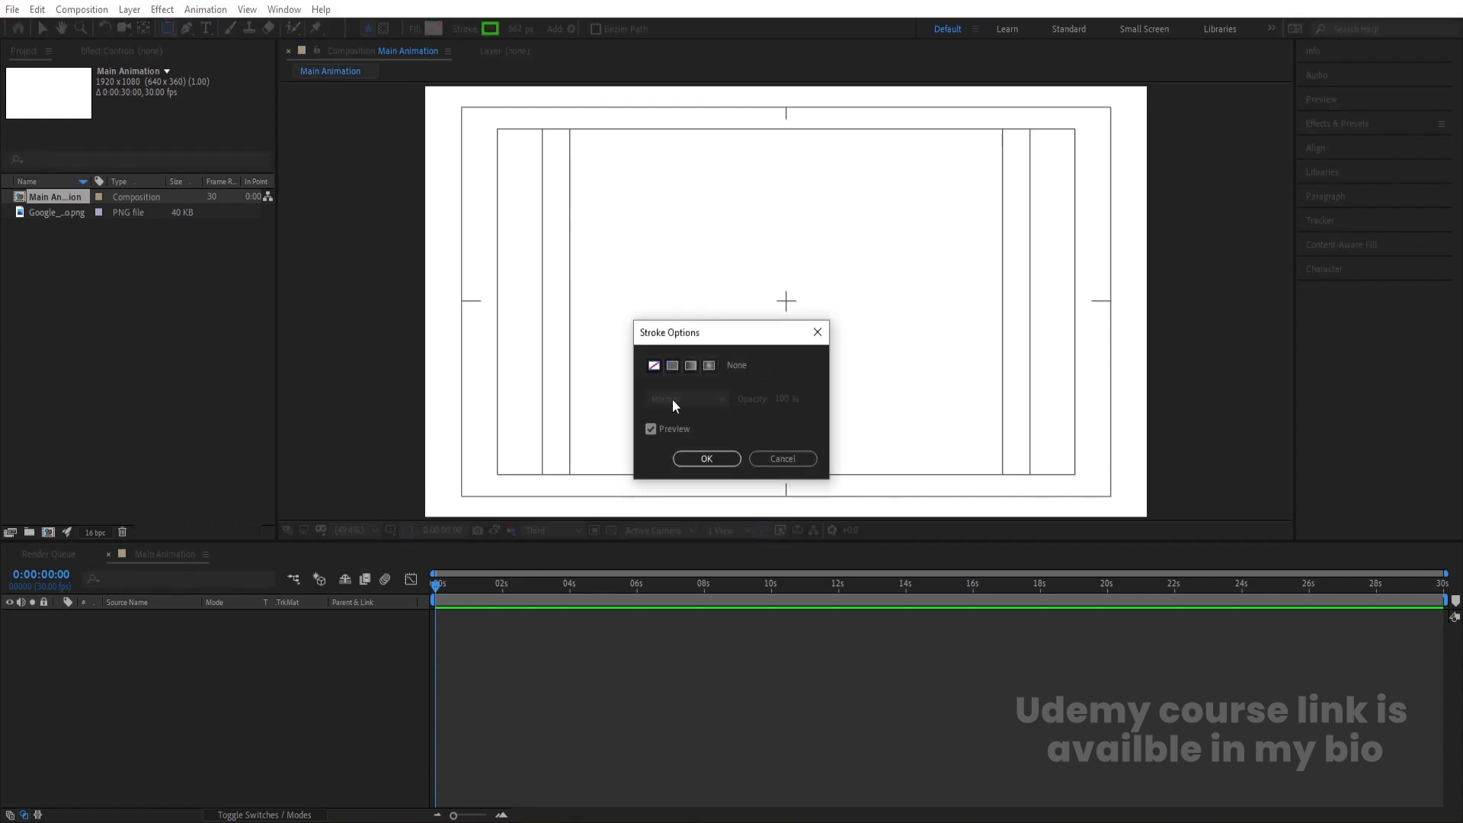
{"action": "left_click", "coordinate": [706, 459]}
{"action": "left_click", "coordinate": [432, 28]}
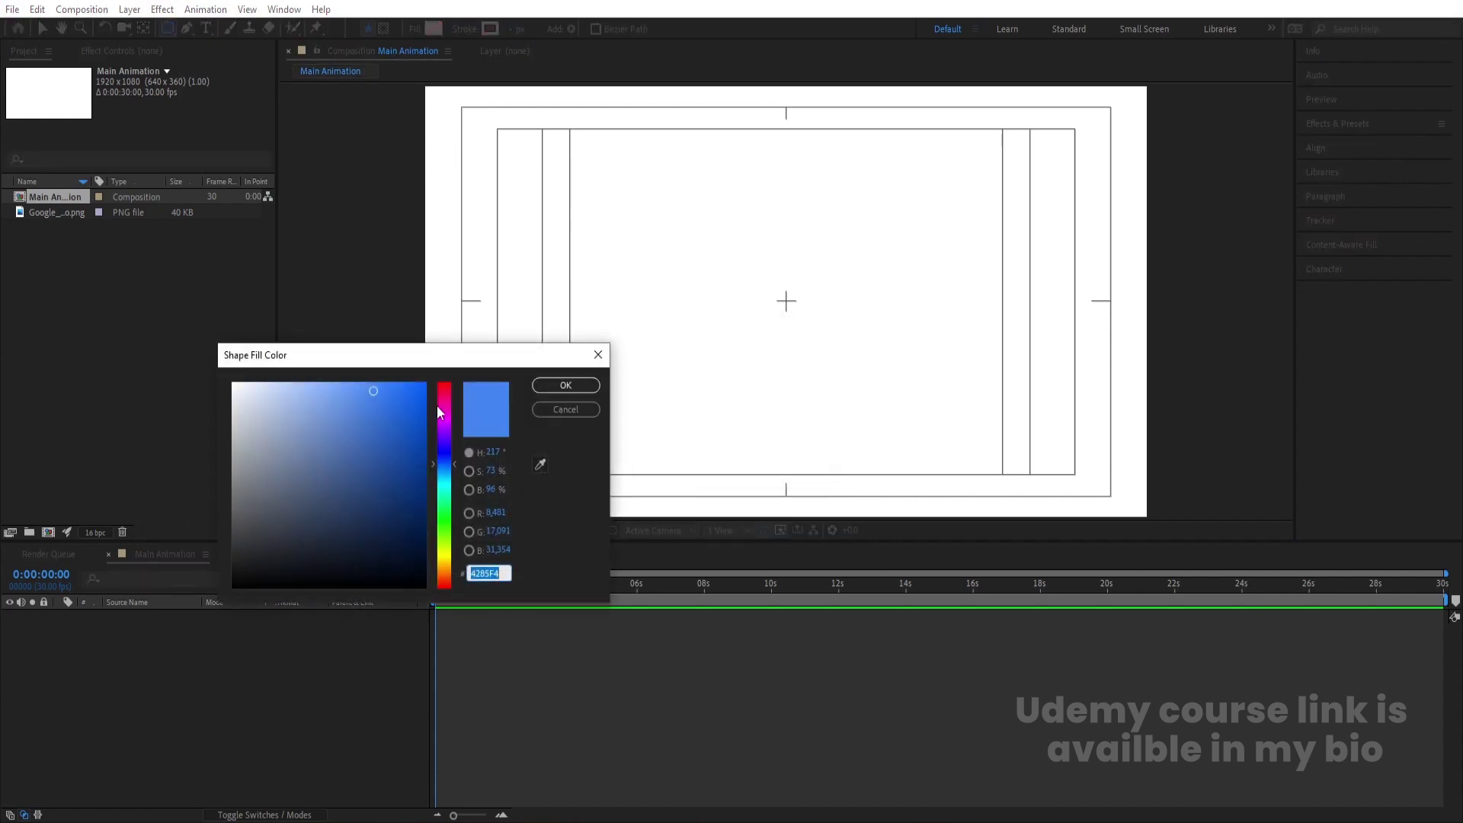
{"action": "left_click_drag", "start_coordinate": [438, 412], "coordinate": [440, 382]}
{"action": "left_click", "coordinate": [425, 382]}
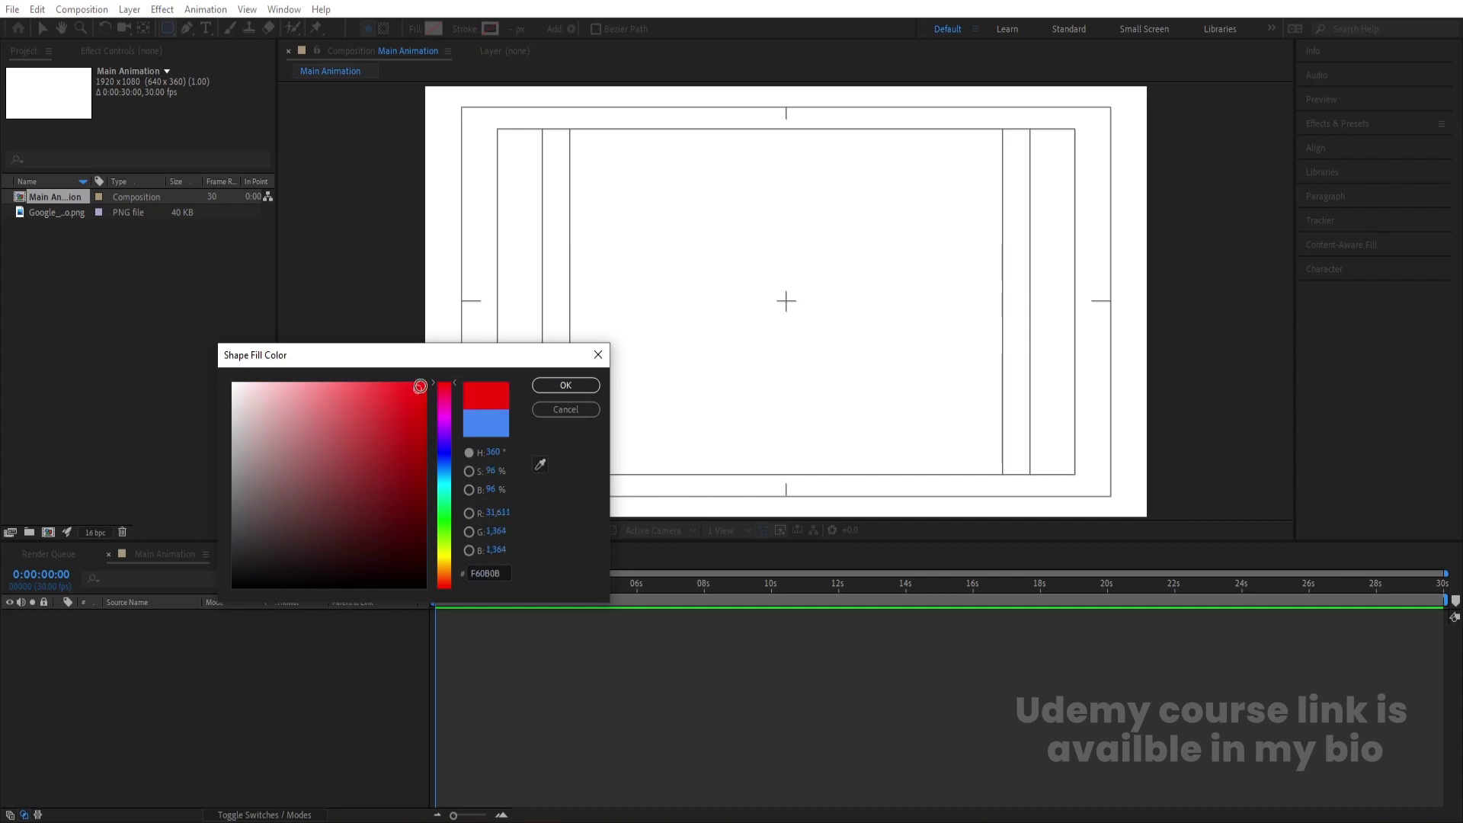
{"action": "left_click", "coordinate": [565, 385]}
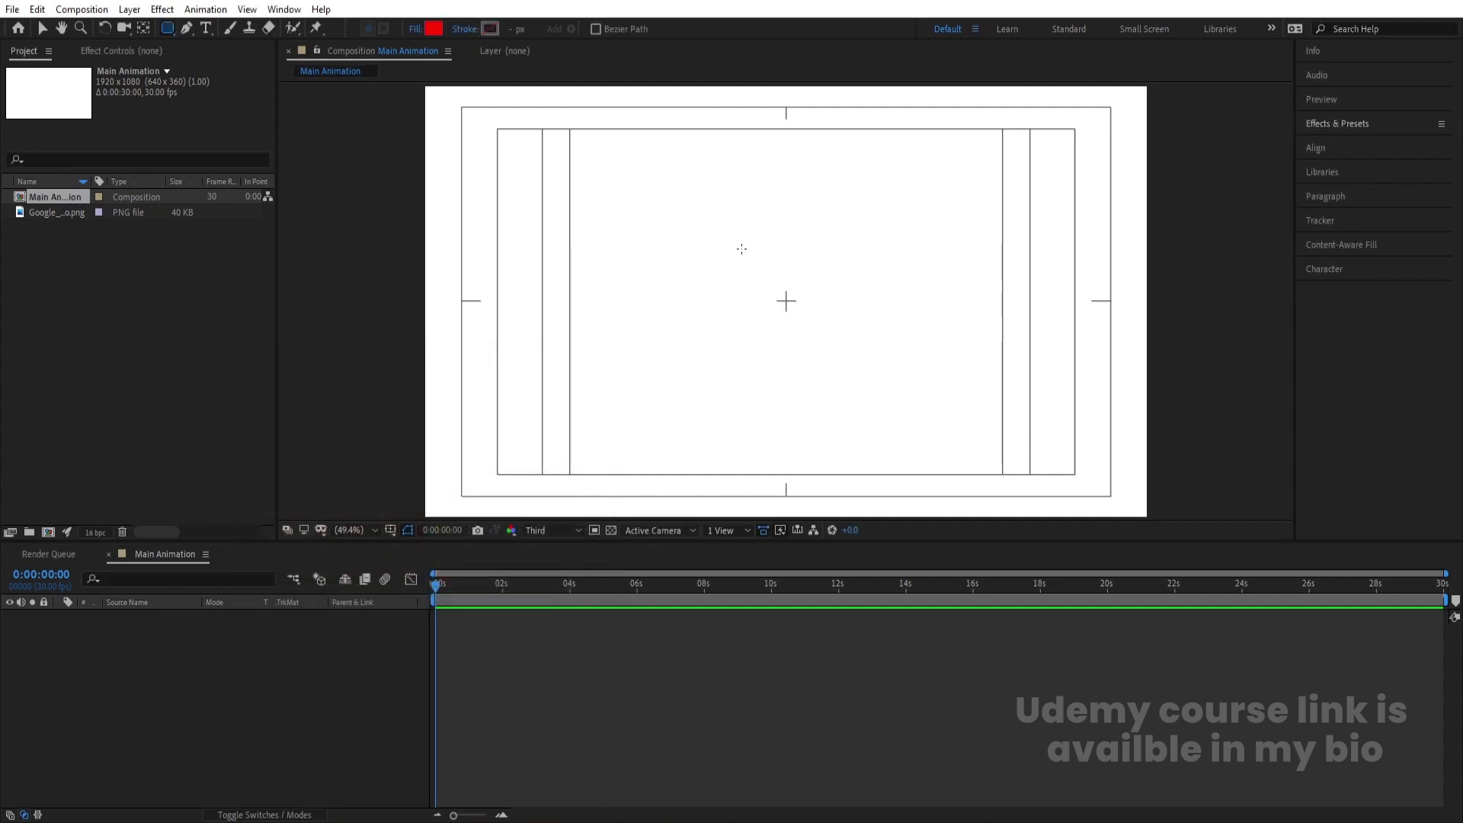
{"action": "left_click_drag", "start_coordinate": [713, 234], "coordinate": [833, 361]}
{"action": "left_click", "coordinate": [121, 692]}
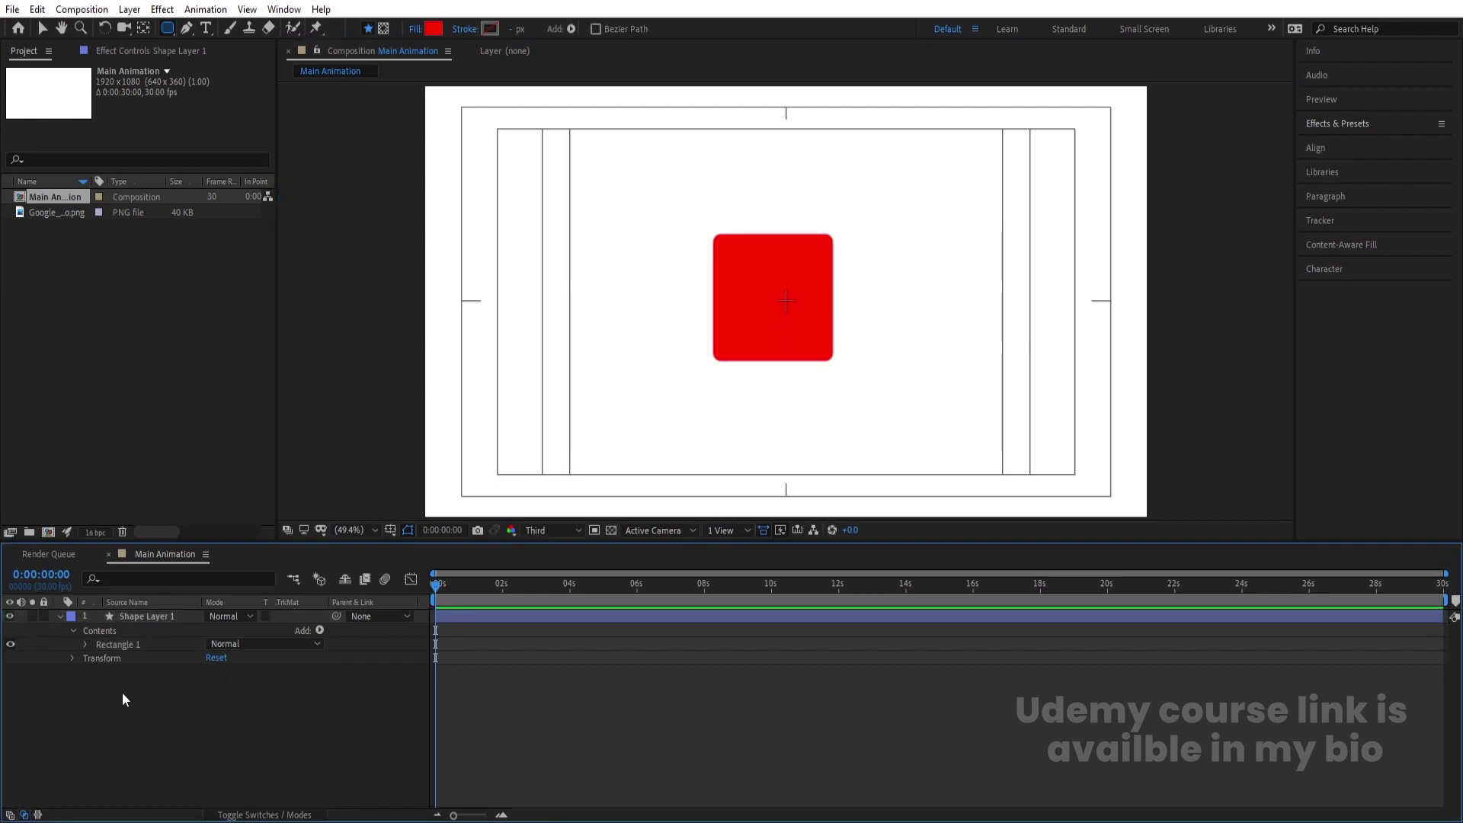
Centre the rectangle layer's anchor point on the shape and align the layer horizontally and vertically to the composition's centre.
{"action": "left_click", "coordinate": [135, 619]}
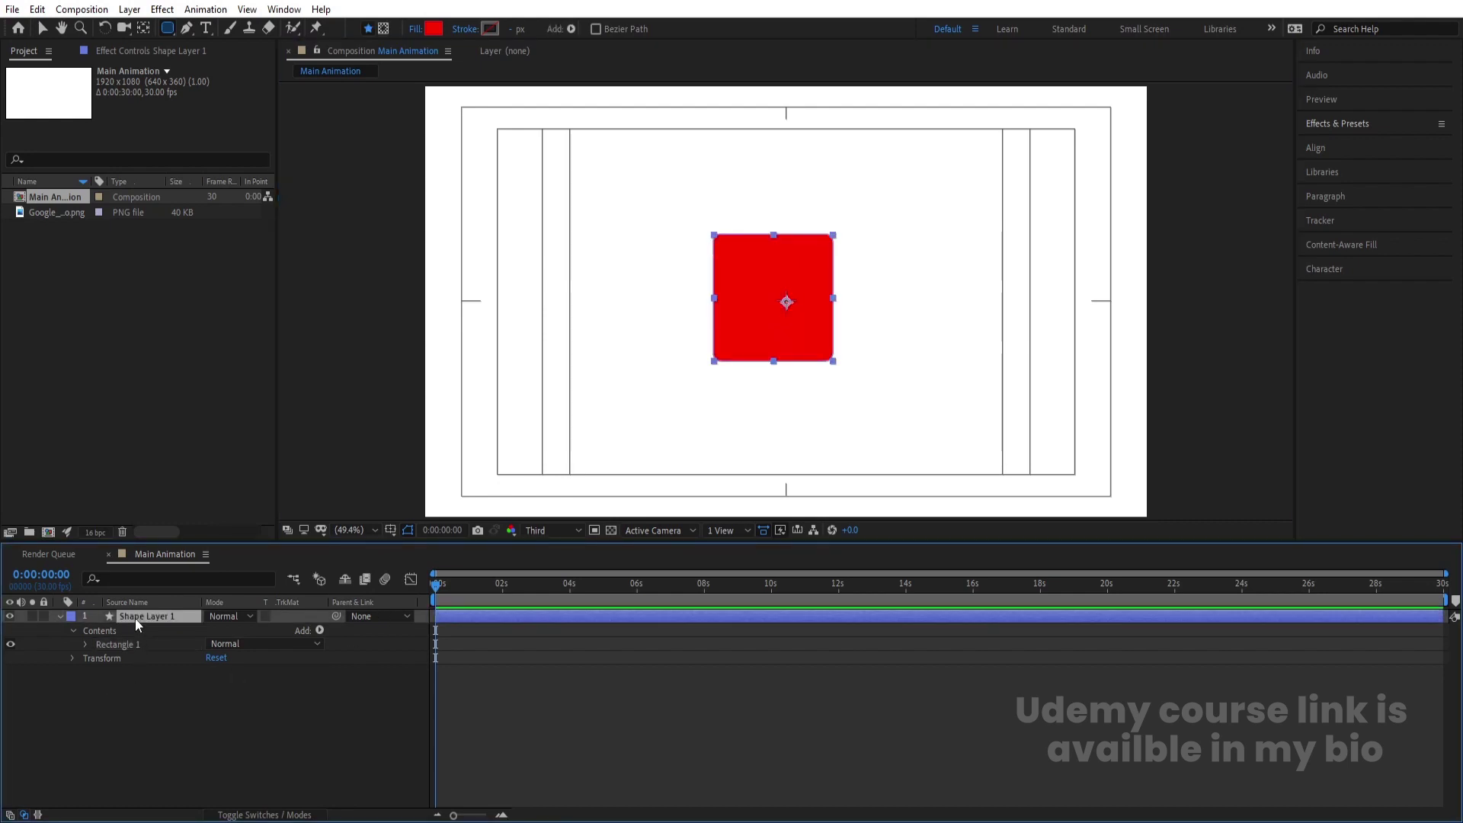
{"action": "key", "text": "ctrl+alt+Home"}
{"action": "left_click", "coordinate": [1340, 149]}
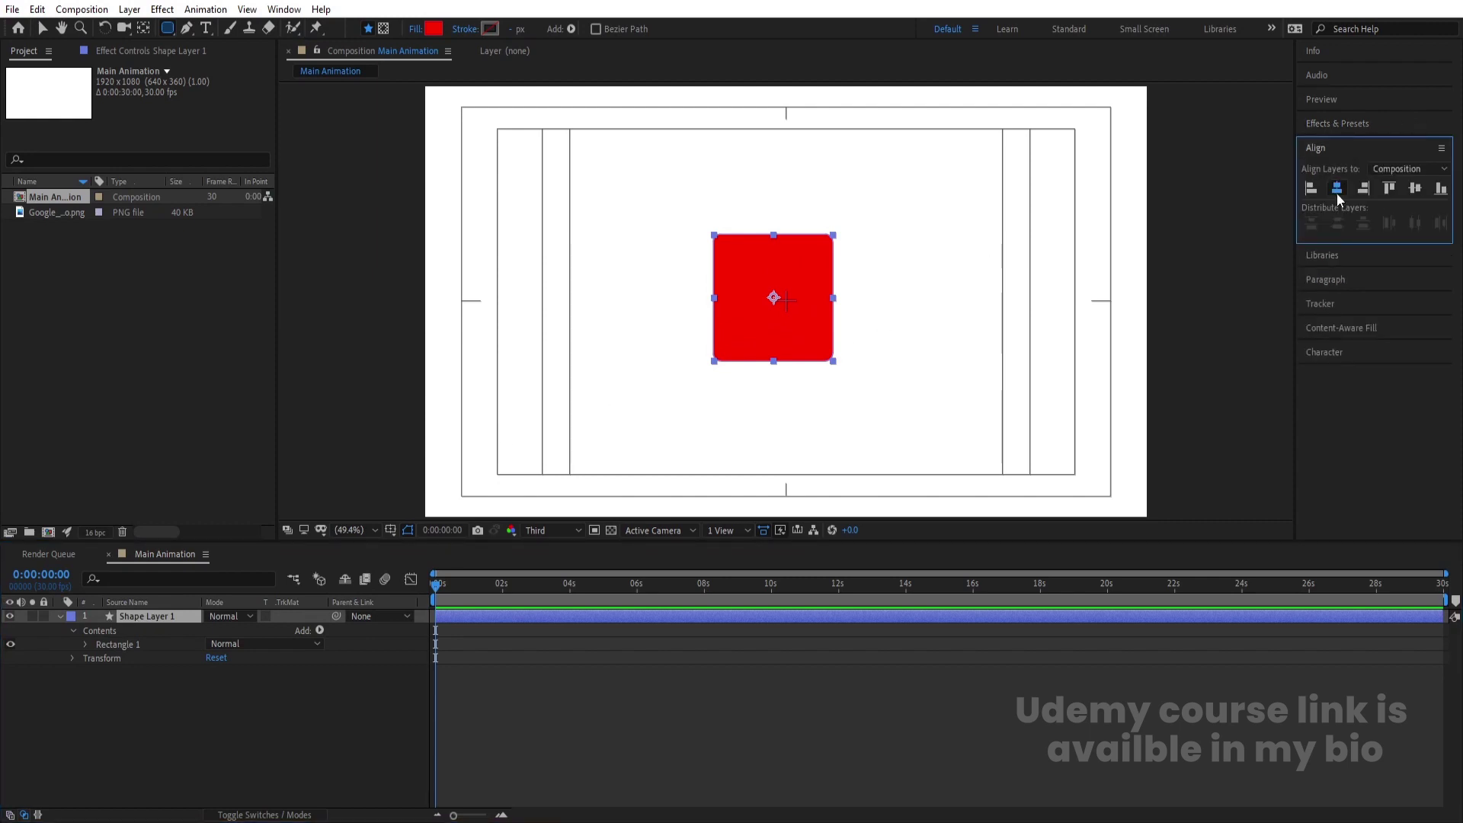
{"action": "left_click", "coordinate": [1336, 188]}
{"action": "left_click", "coordinate": [1415, 189]}
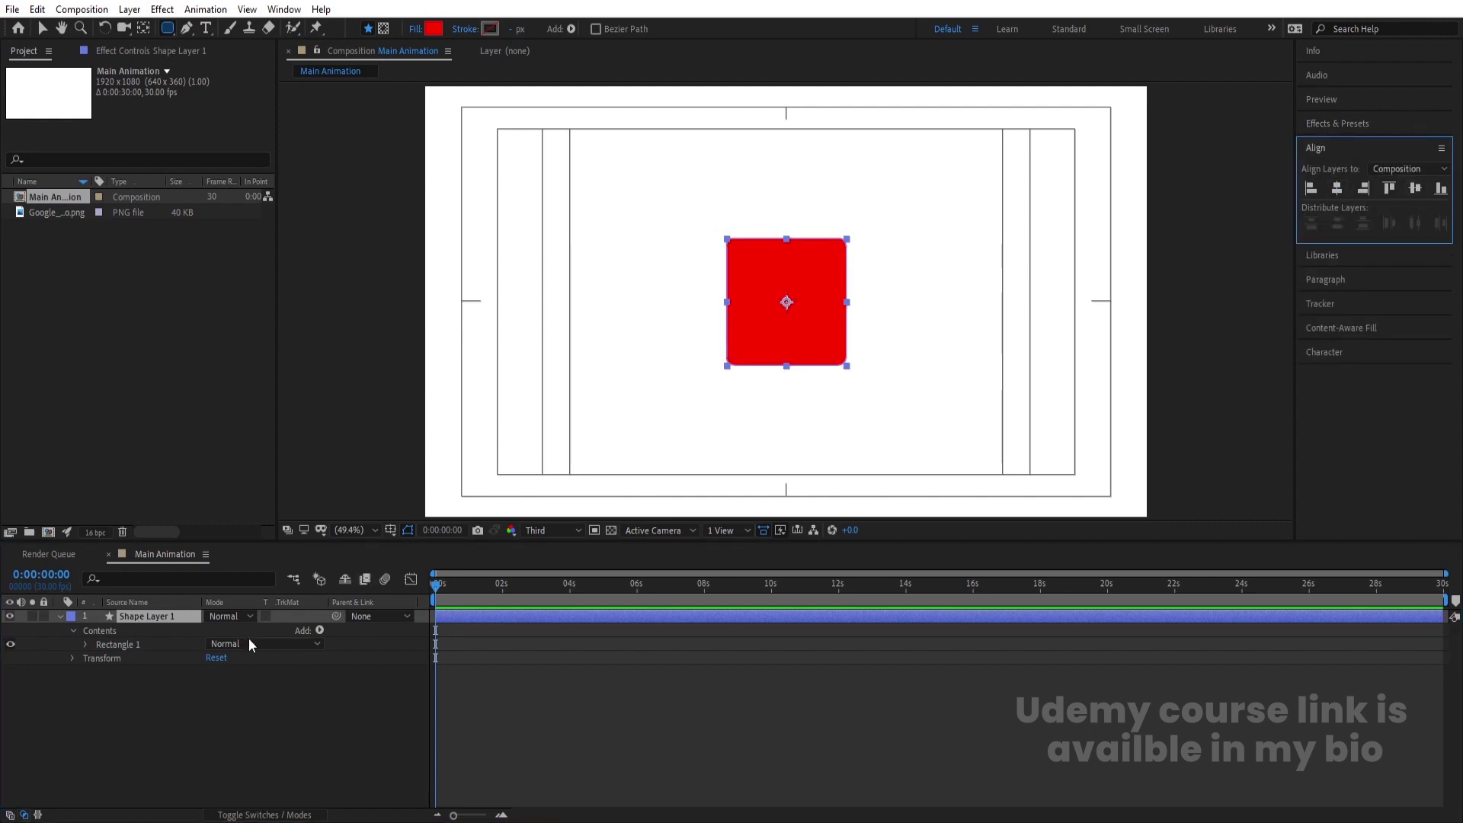
Scale the rectangle layer down uniformly to 84%.
{"action": "left_click", "coordinate": [167, 697]}
{"action": "left_click", "coordinate": [145, 620]}
{"action": "key", "text": "s"}
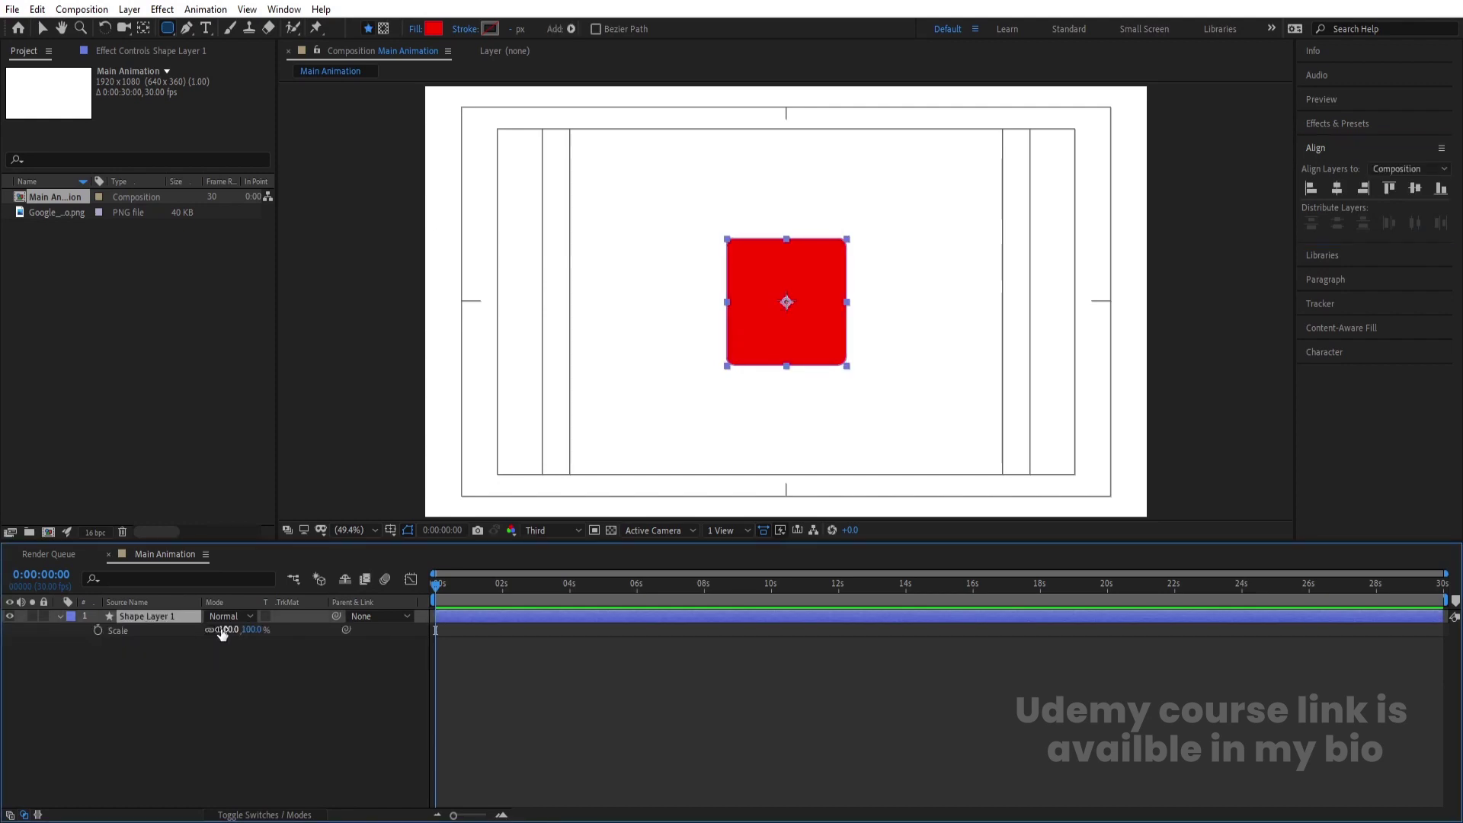
{"action": "left_click_drag", "start_coordinate": [222, 633], "coordinate": [216, 639]}
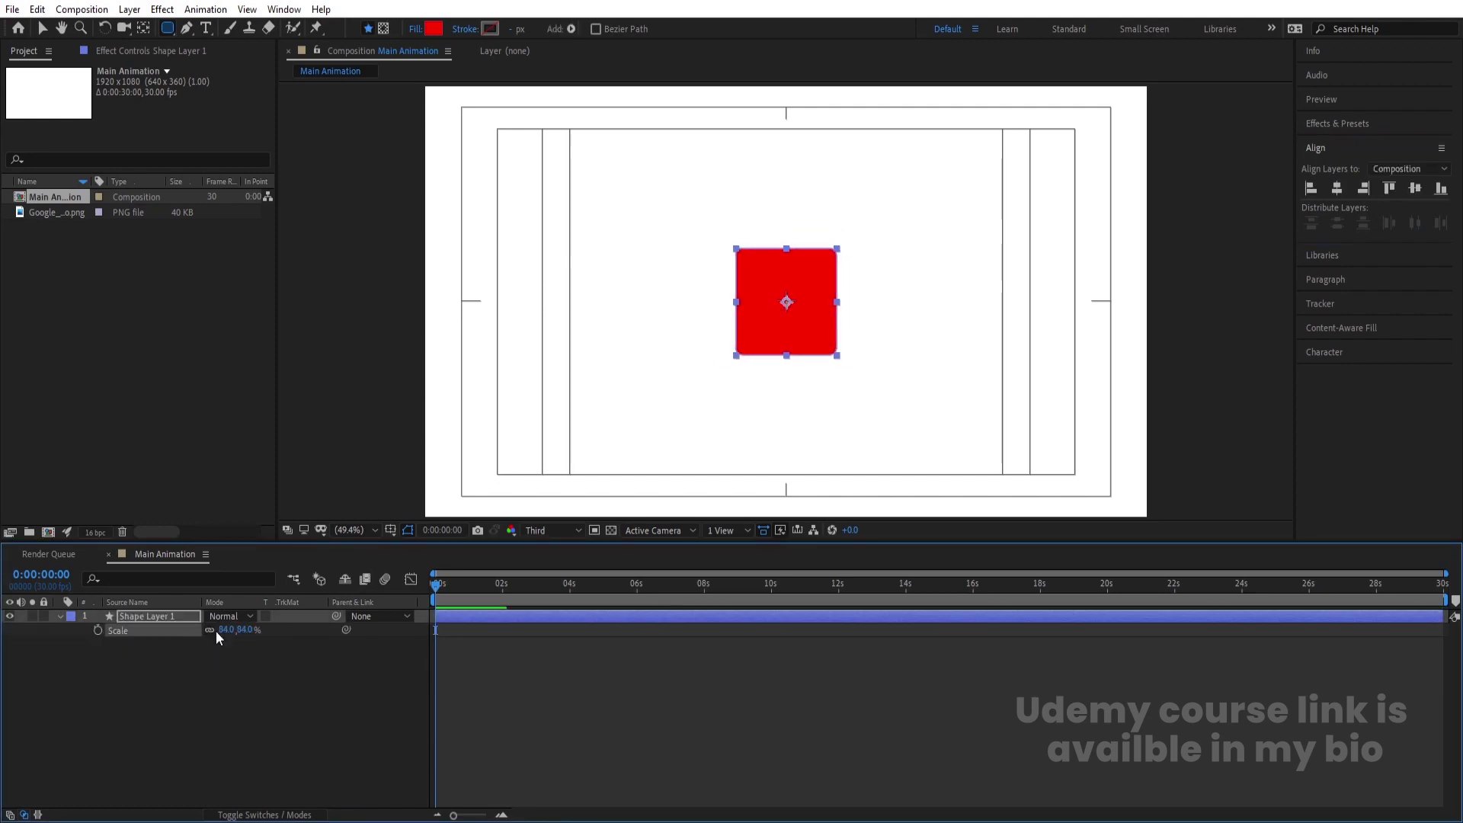
{"action": "left_click", "coordinate": [262, 687]}
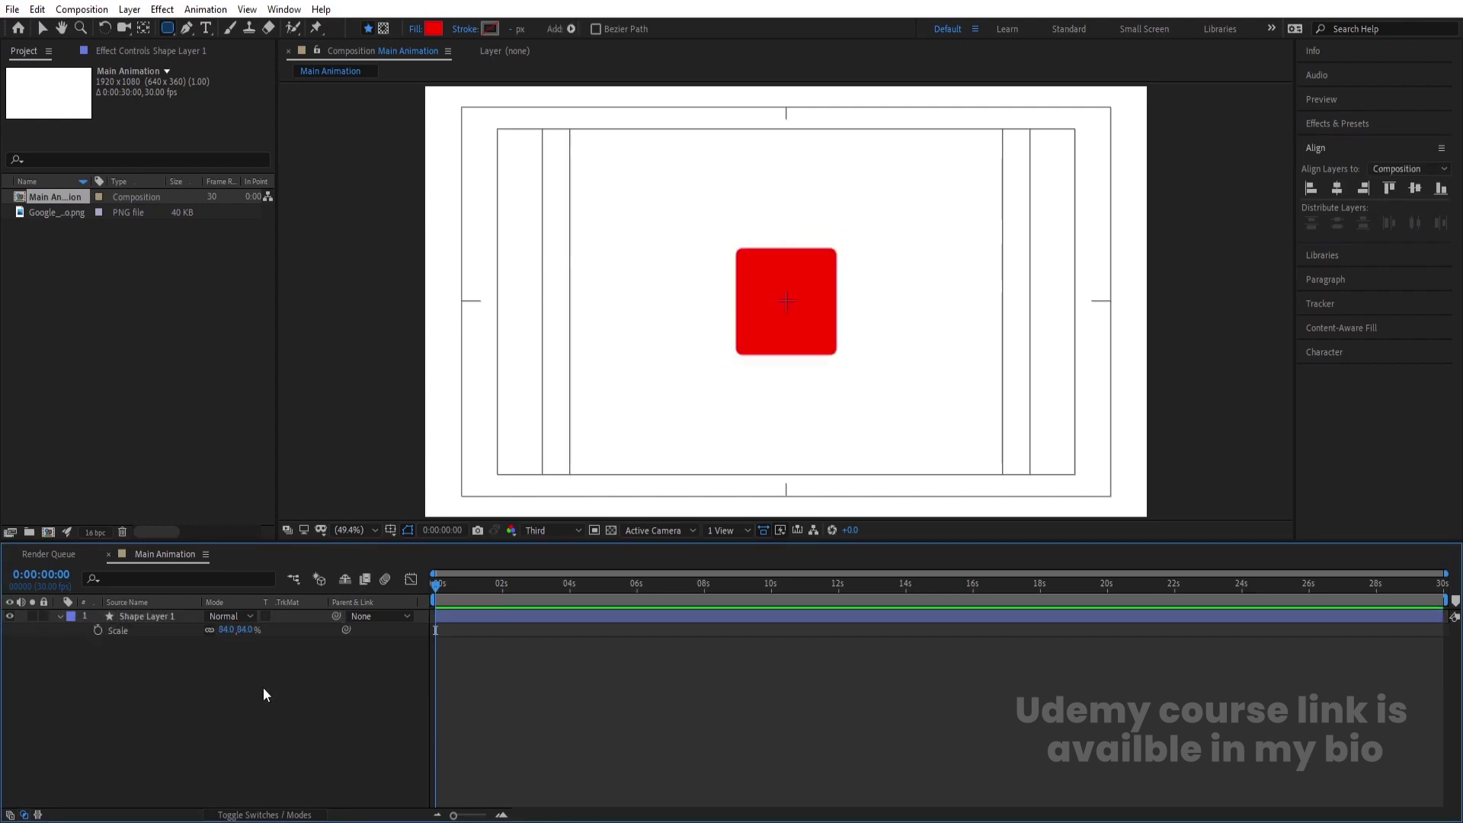
Set starting keyframes at 0 s for the rectangle layer's Scale and its path's Roundness, showing only the keyframed properties.
{"action": "left_click", "coordinate": [97, 629]}
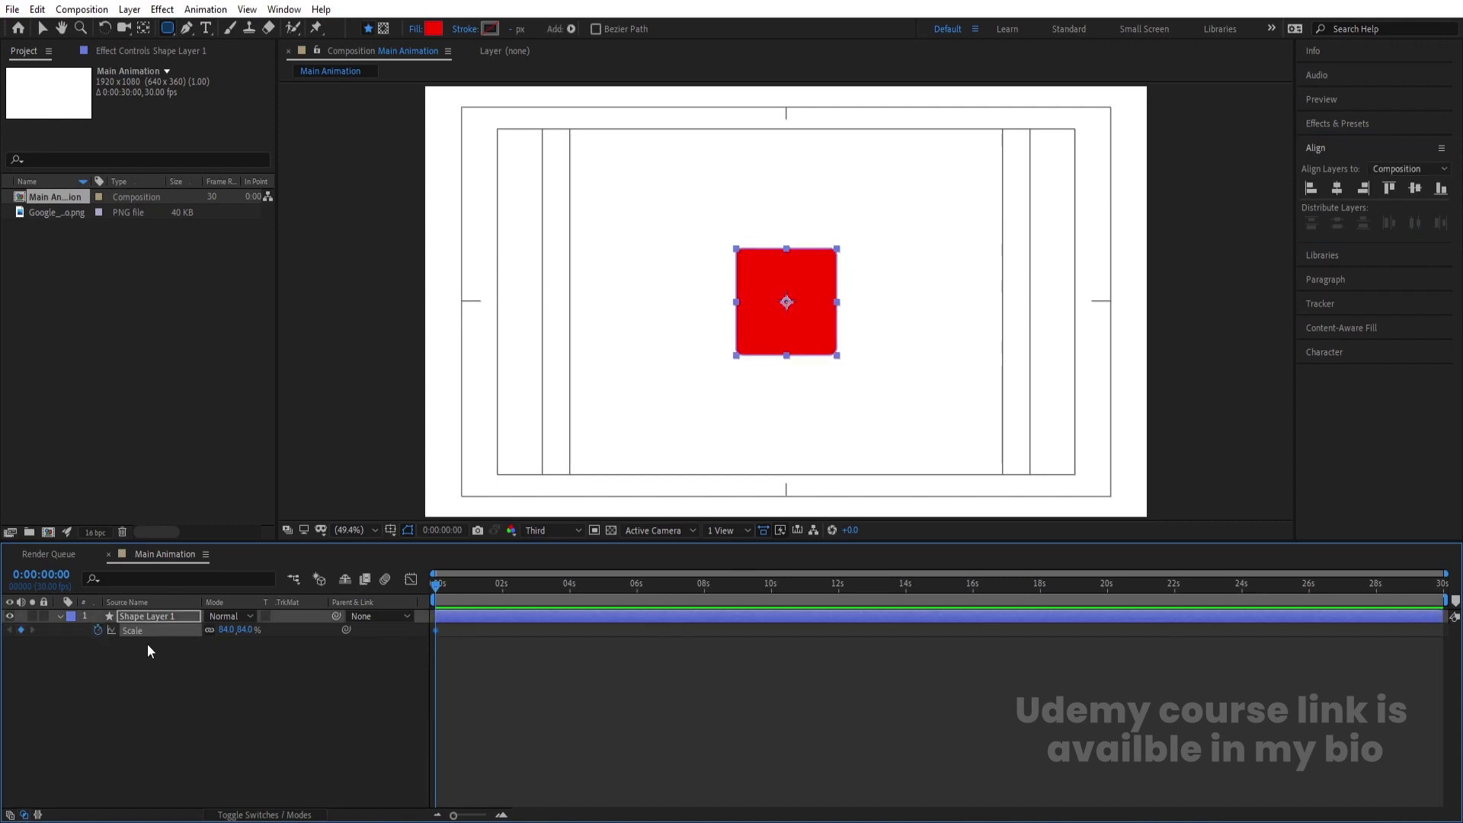
{"action": "left_click", "coordinate": [62, 614]}
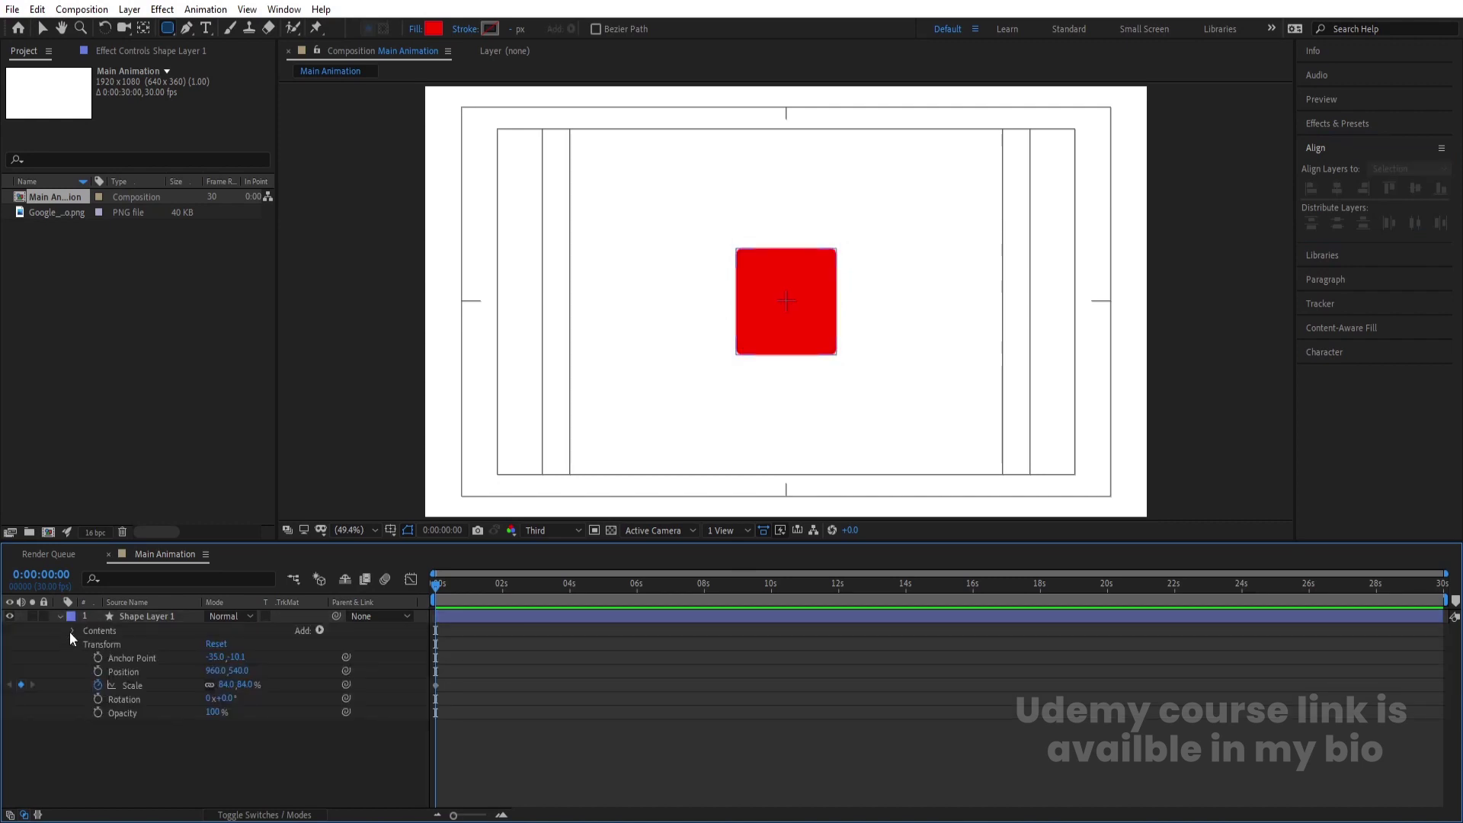
{"action": "left_click", "coordinate": [70, 632]}
{"action": "left_click", "coordinate": [83, 646]}
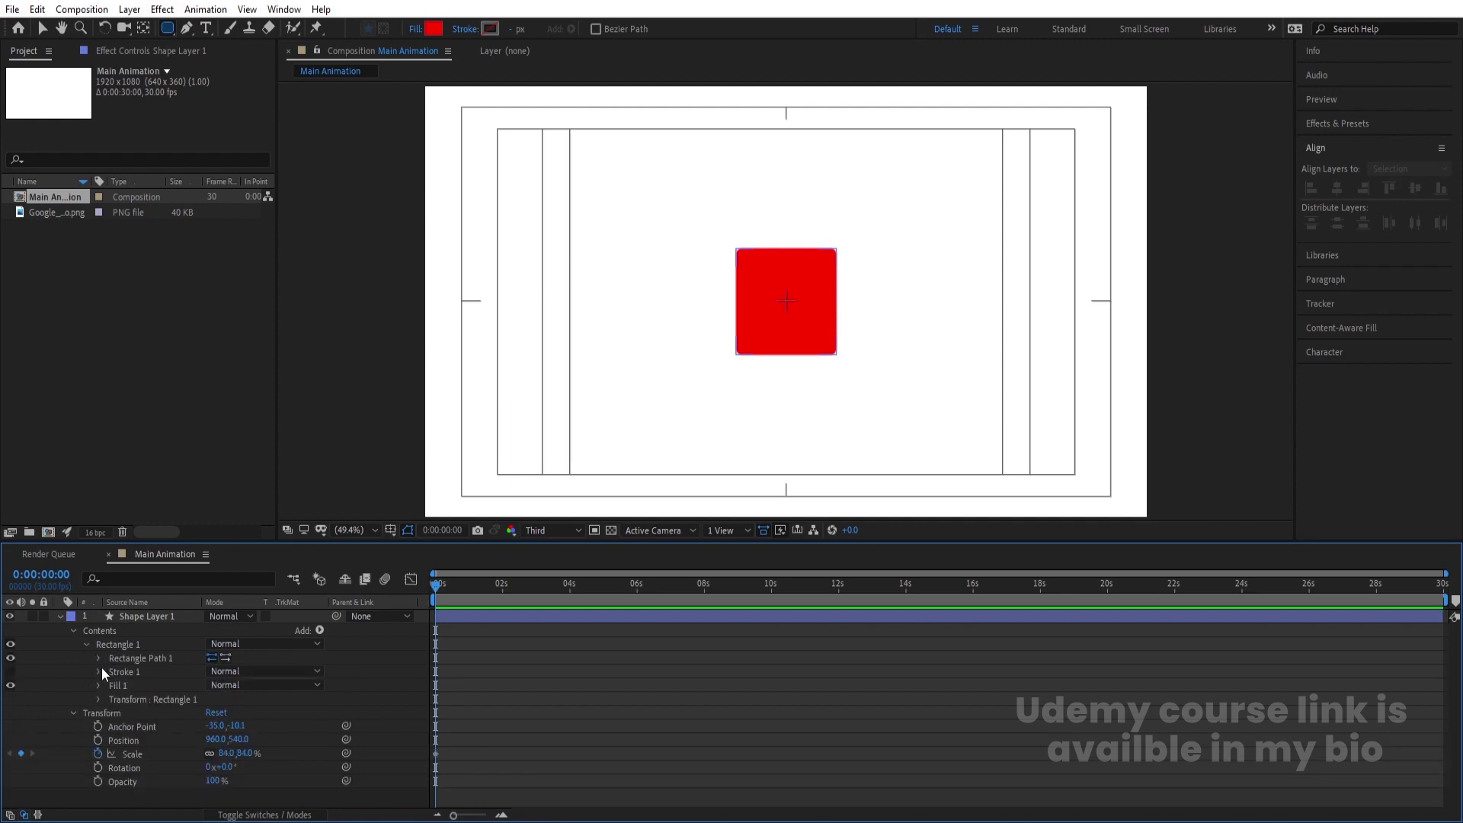
{"action": "left_click", "coordinate": [98, 657]}
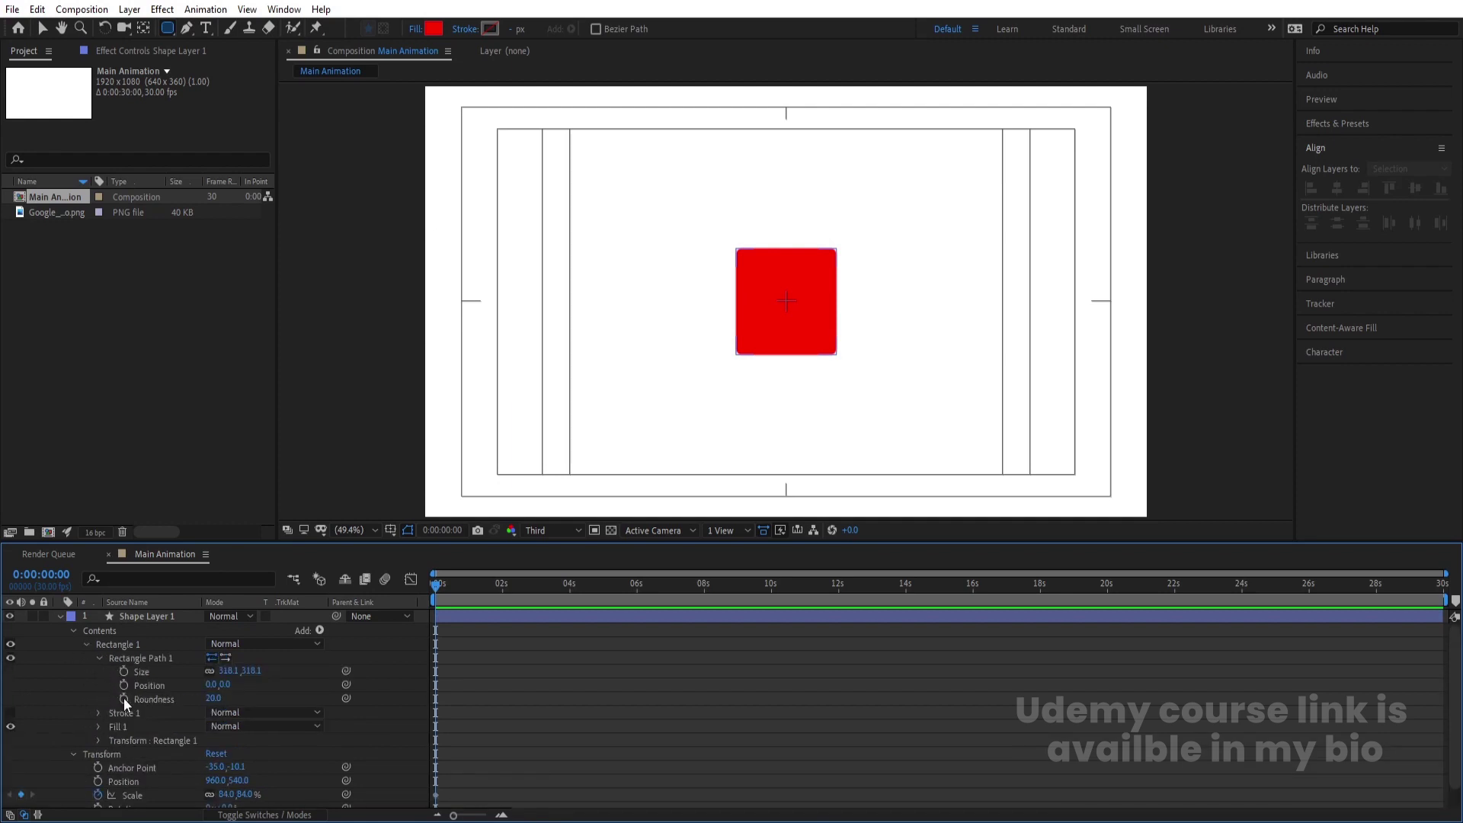
{"action": "left_click", "coordinate": [123, 698]}
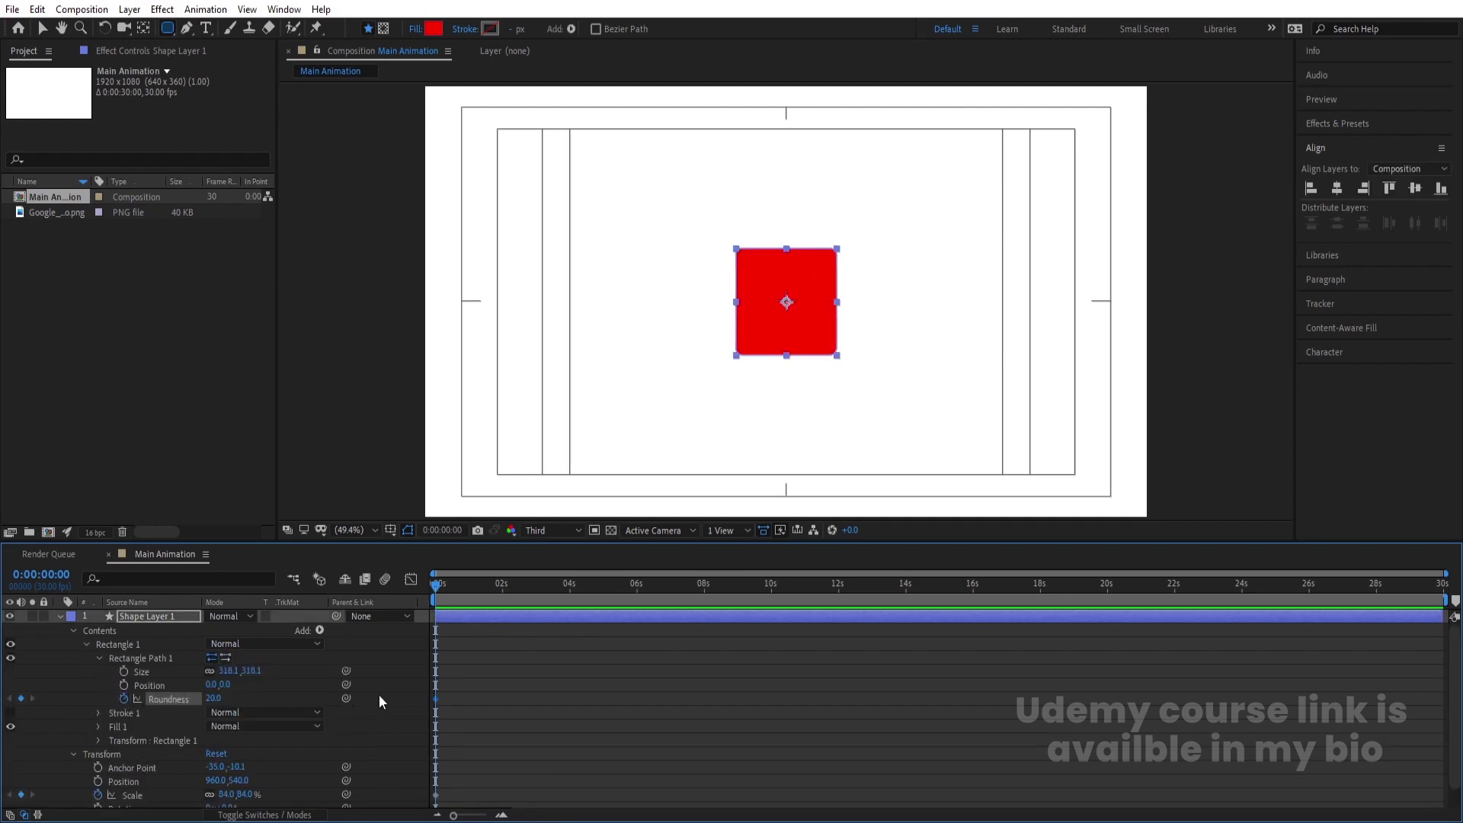
{"action": "key", "text": "u"}
{"action": "left_click", "coordinate": [534, 694]}
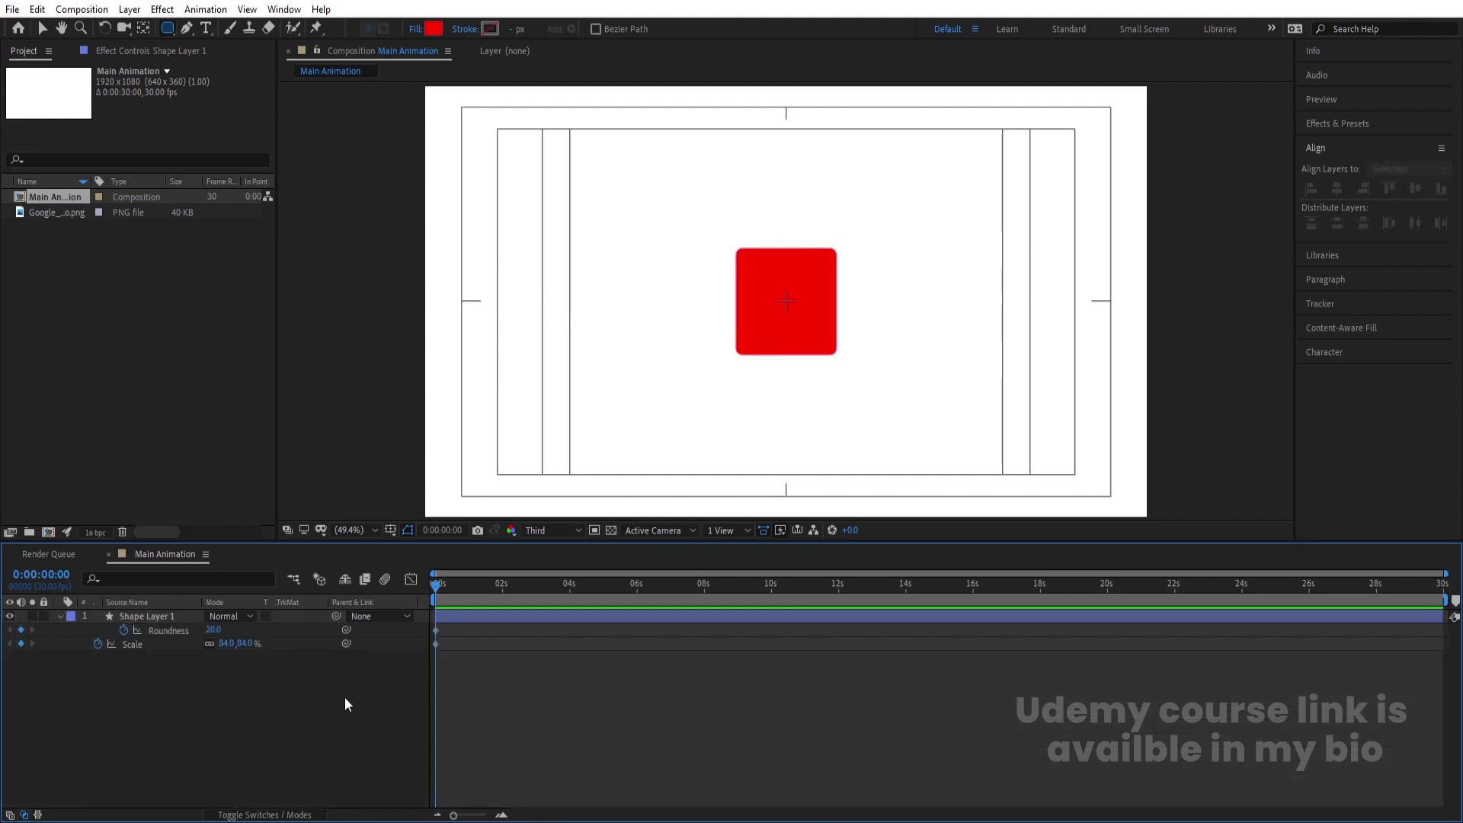
Turn the rectangle shape layer into a 3D layer and collapse its properties.
{"action": "key", "text": "F4"}
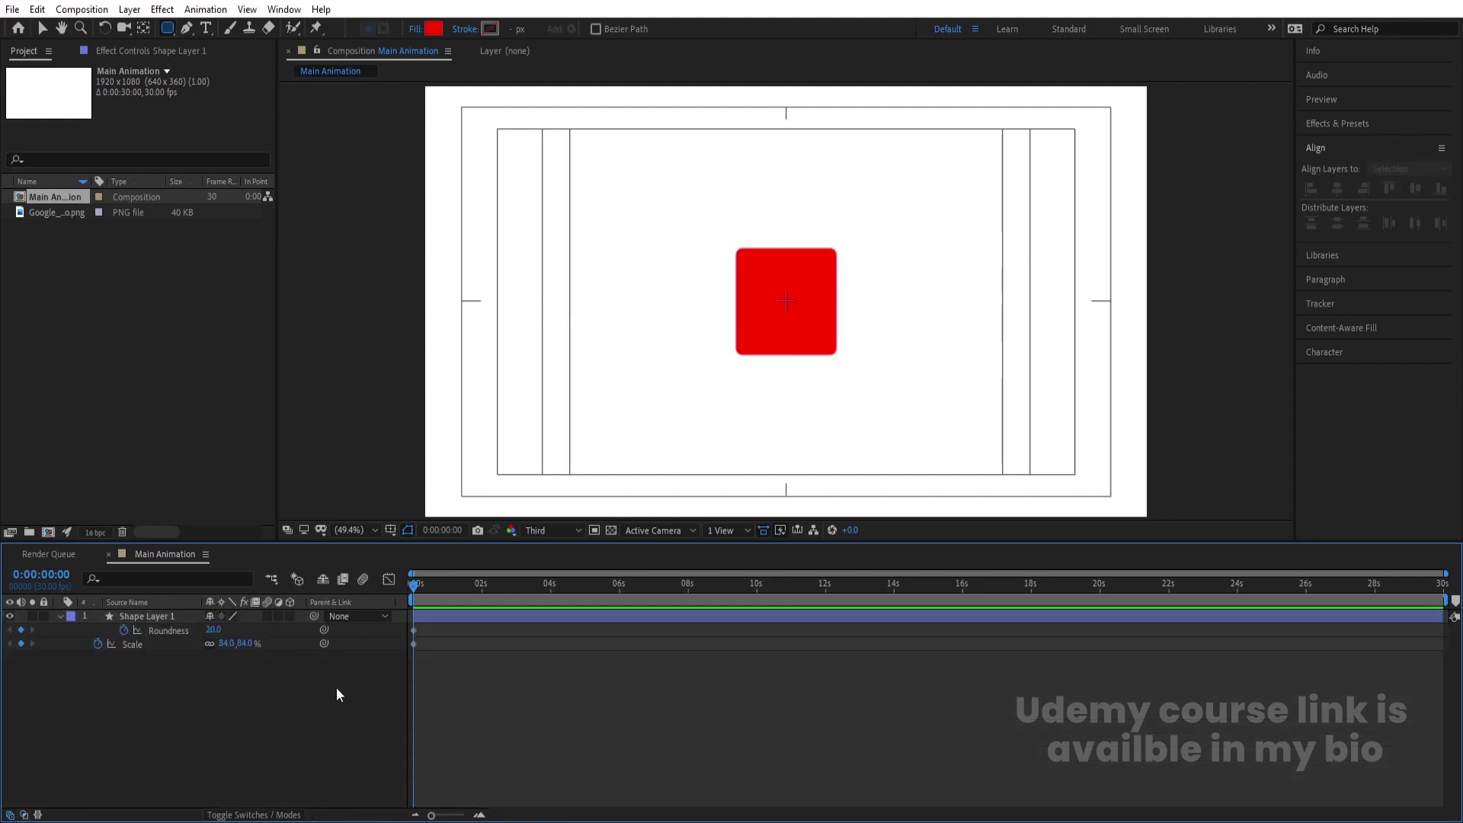
{"action": "left_click", "coordinate": [291, 619]}
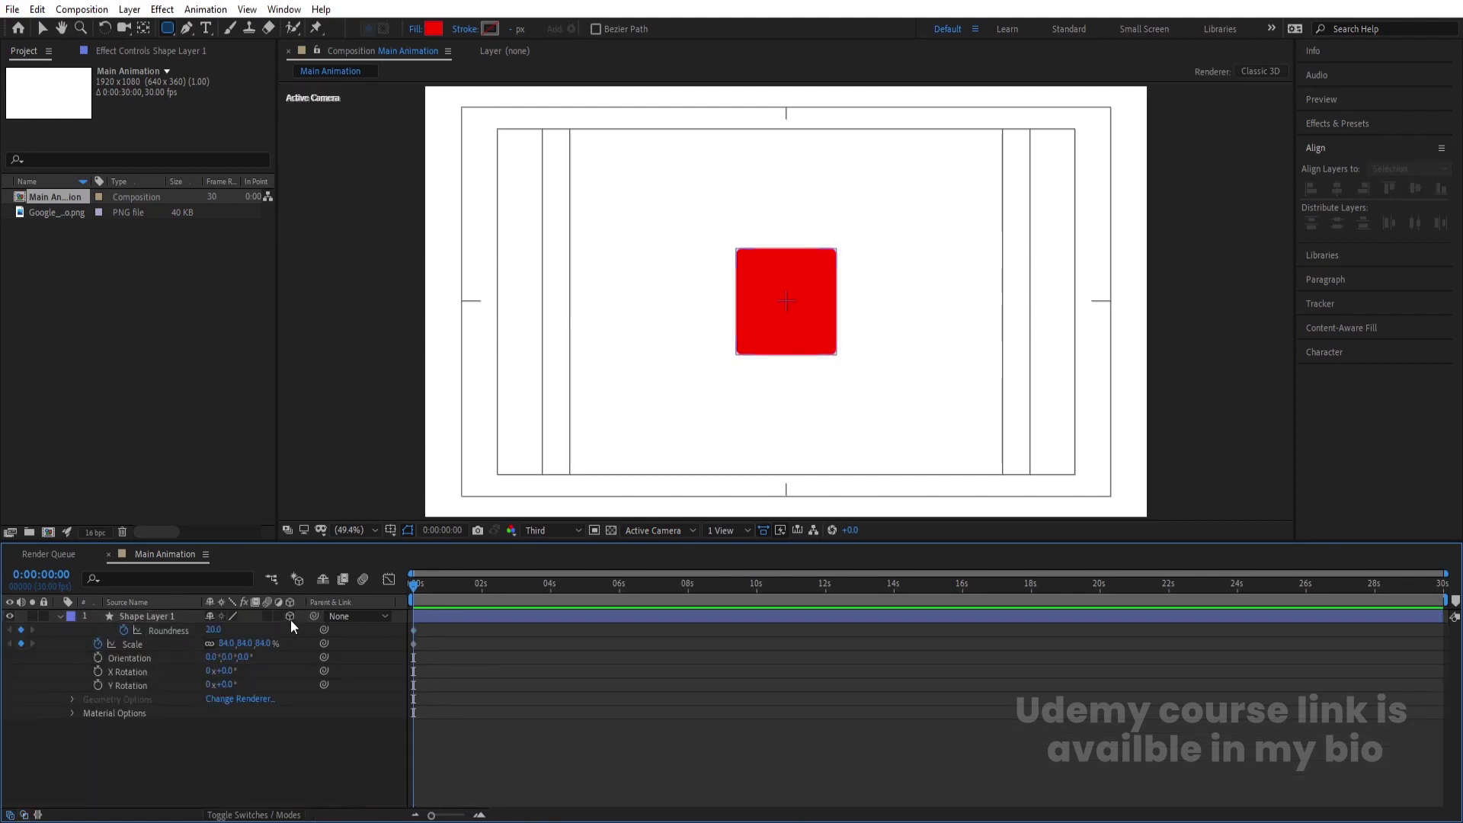
{"action": "left_click", "coordinate": [59, 615]}
Set the composition's 3D renderer to Classic 3D in the composition settings and confirm.
{"action": "left_click", "coordinate": [140, 617]}
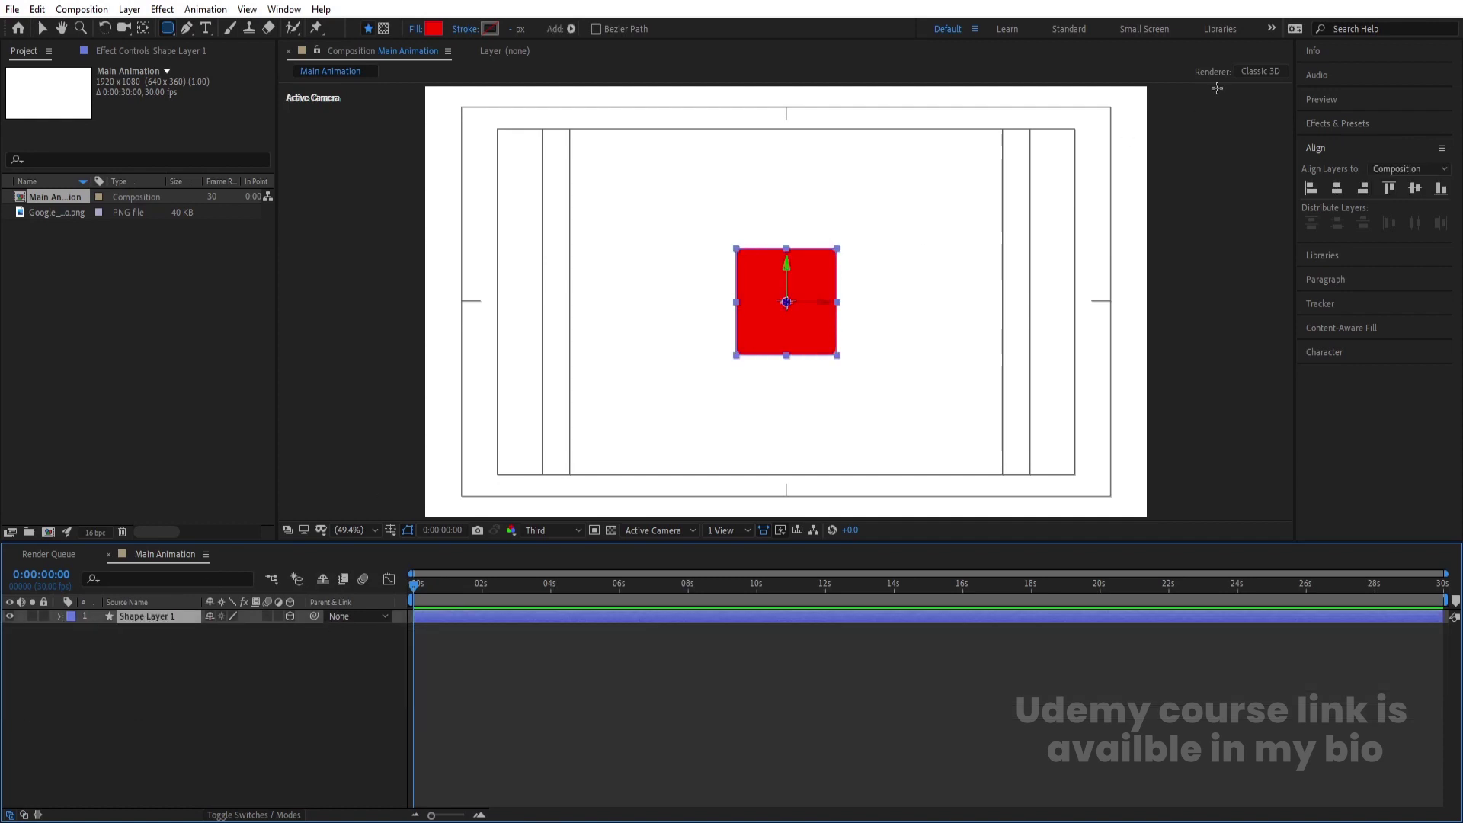
{"action": "left_click", "coordinate": [1240, 70]}
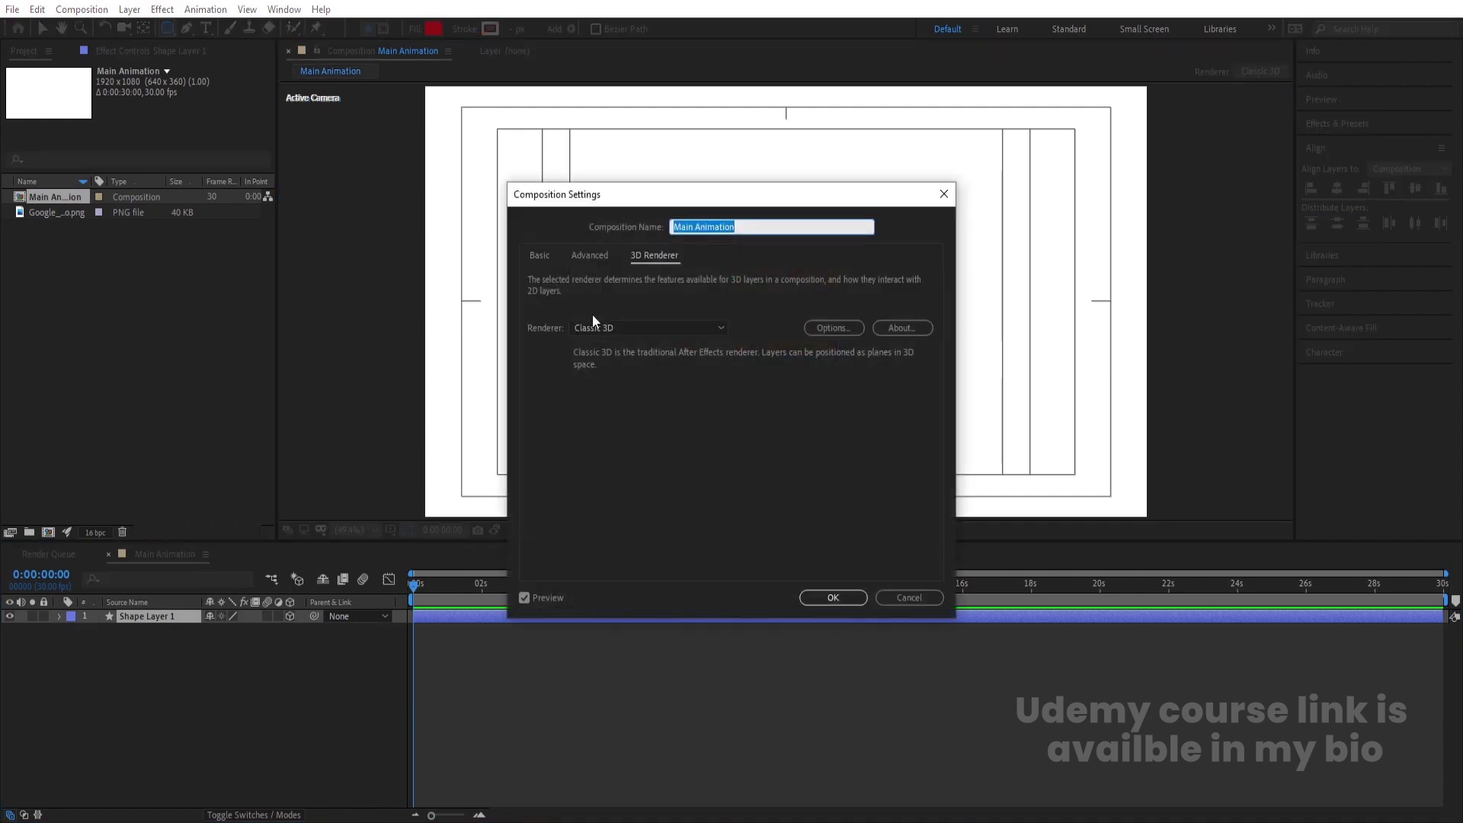
{"action": "left_click", "coordinate": [600, 326]}
{"action": "left_click", "coordinate": [605, 350]}
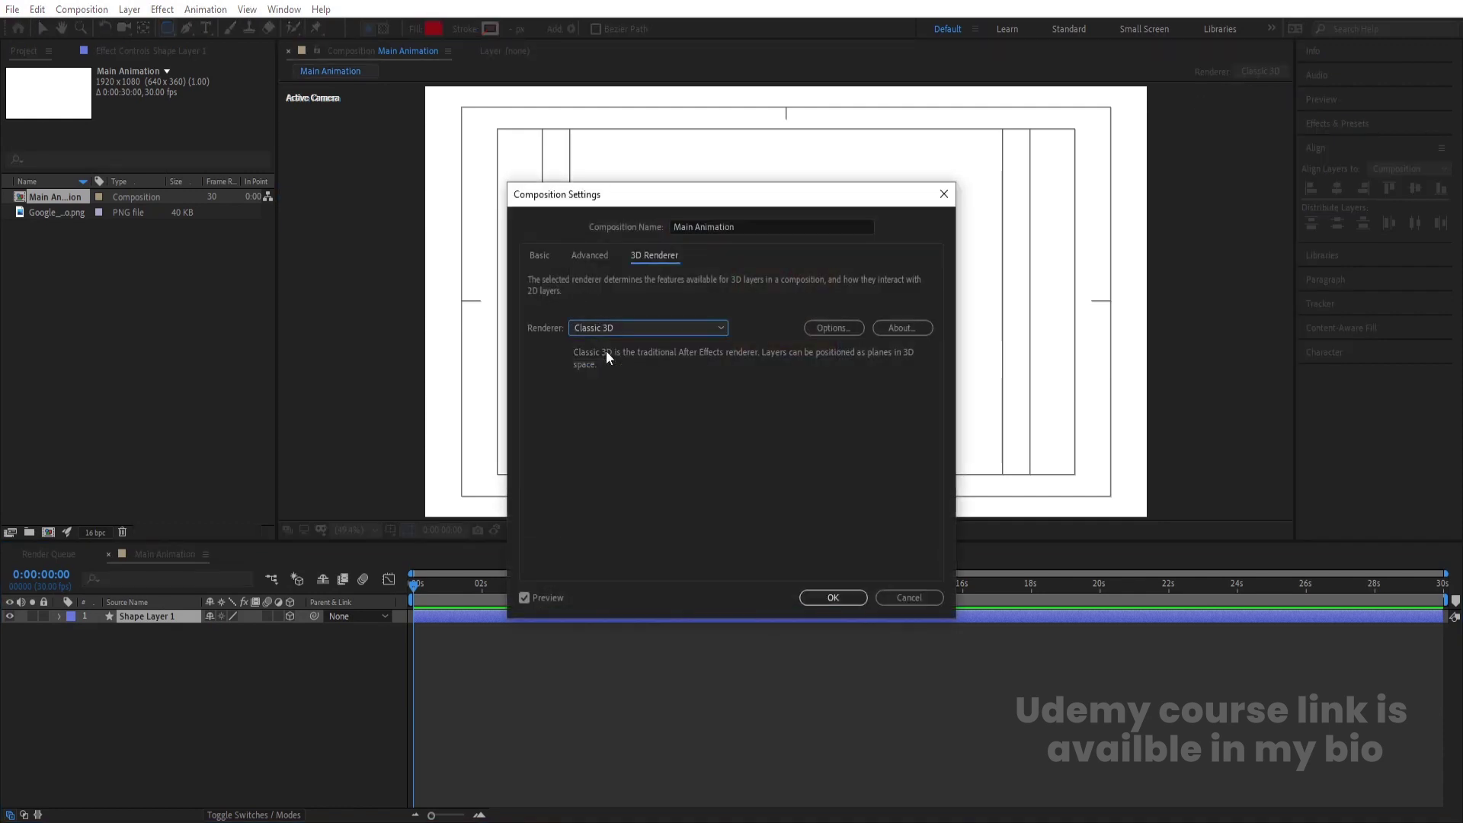
{"action": "left_click", "coordinate": [826, 596]}
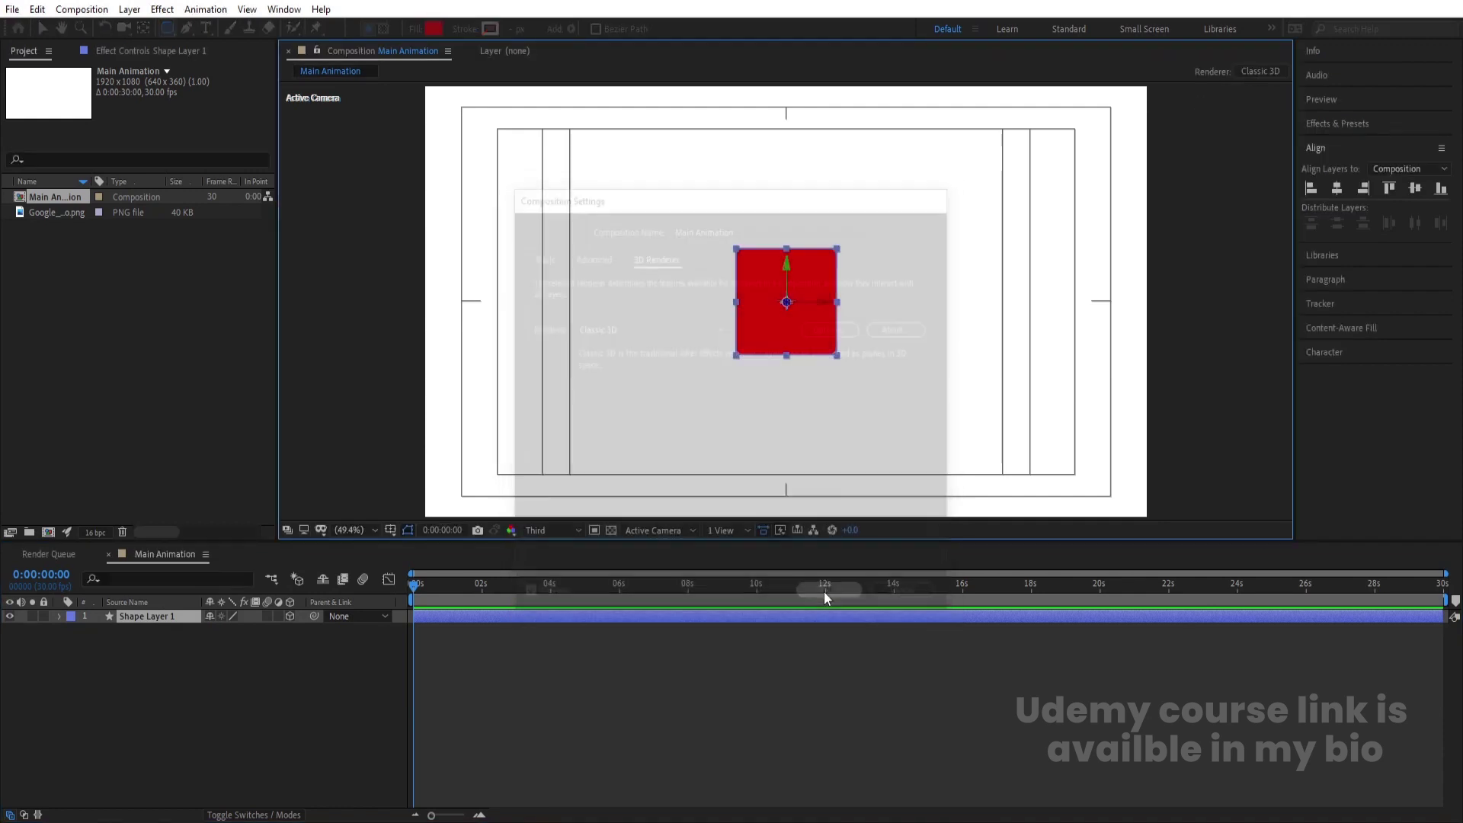
Add a null object to the composition and turn it into a 3D layer.
{"action": "left_click", "coordinate": [266, 667]}
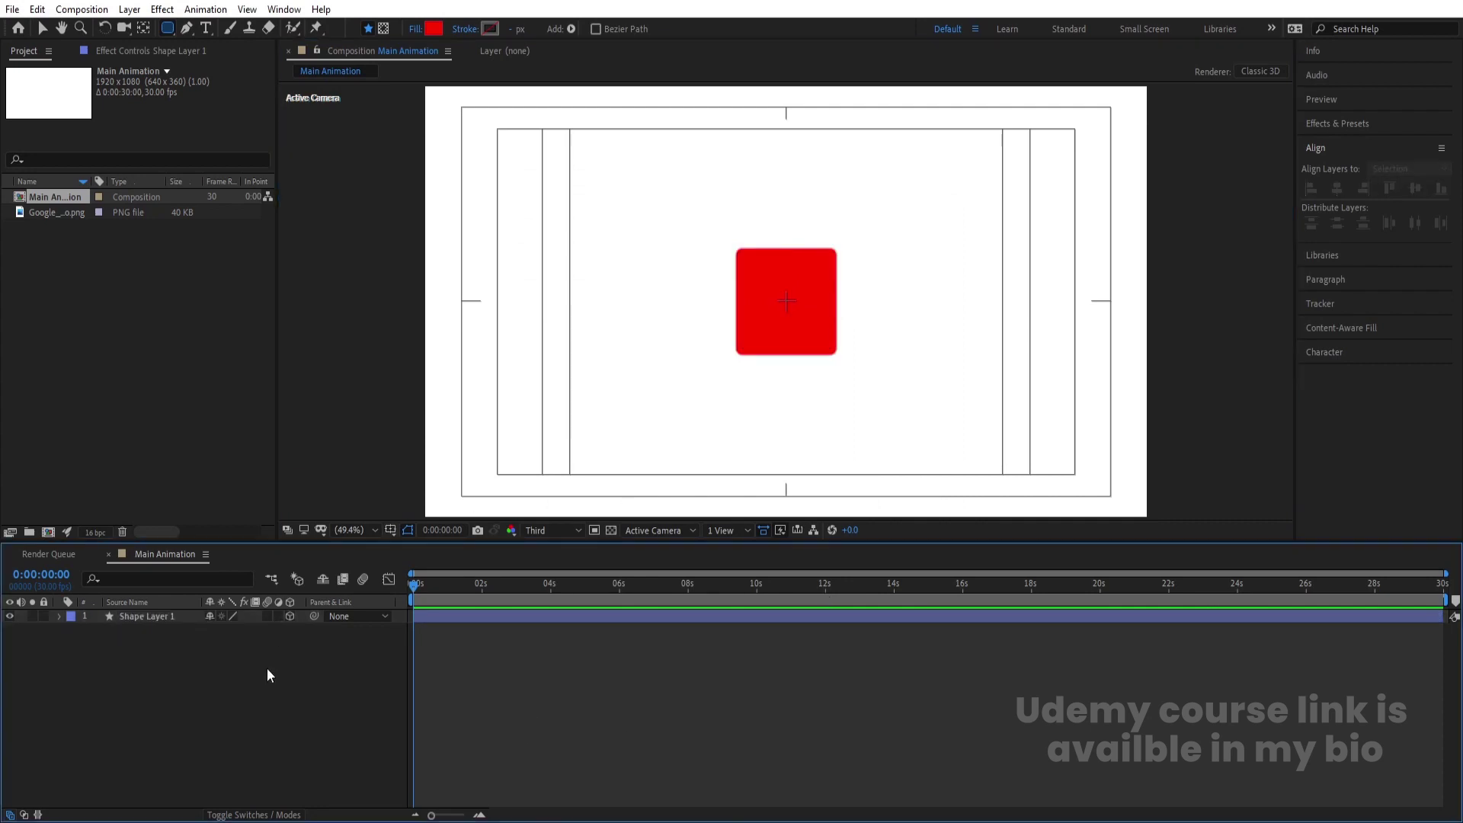
{"action": "right_click", "coordinate": [266, 668]}
{"action": "mouse_move", "coordinate": [343, 491]}
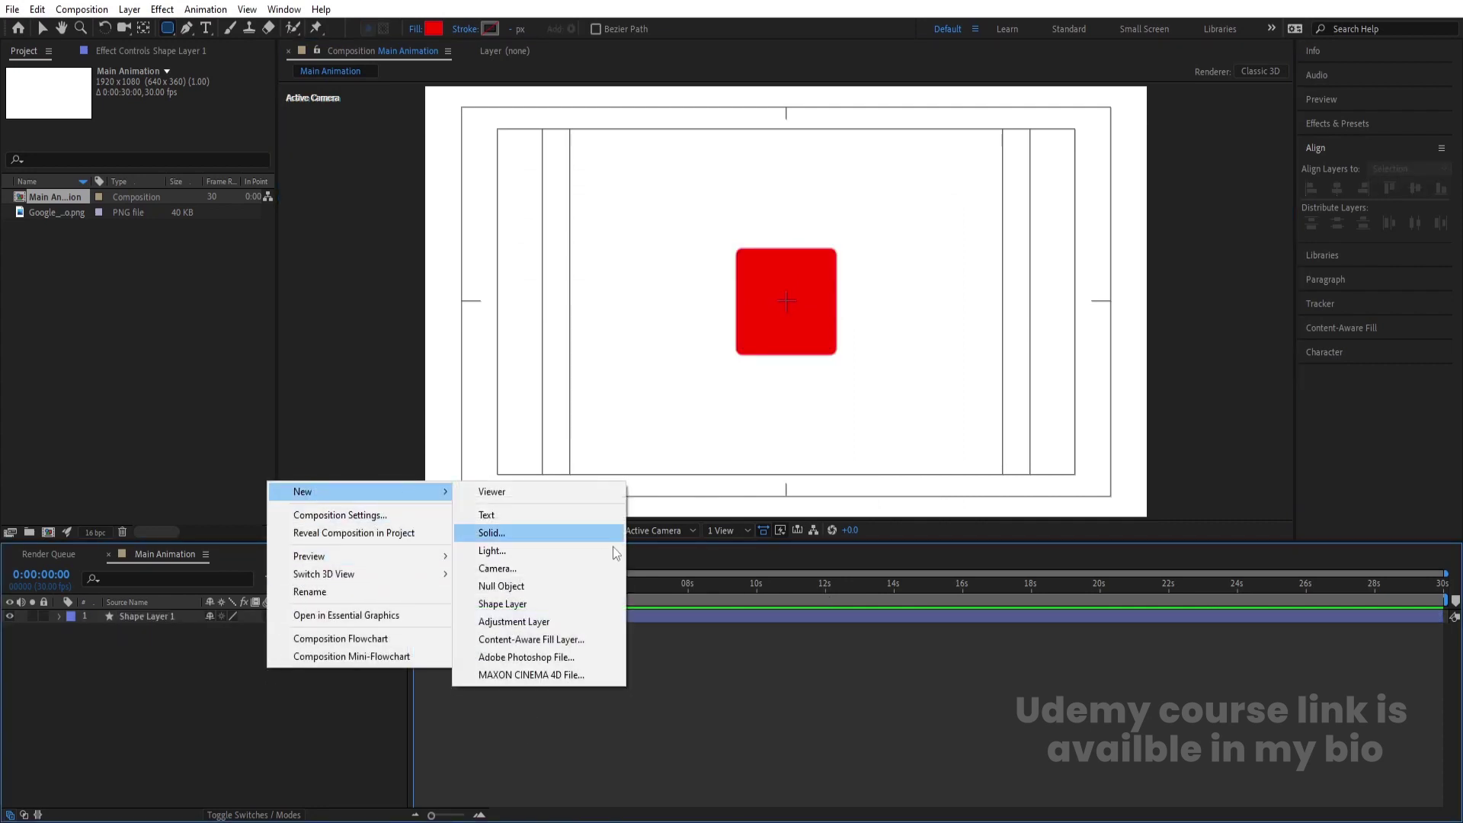
{"action": "left_click", "coordinate": [515, 586]}
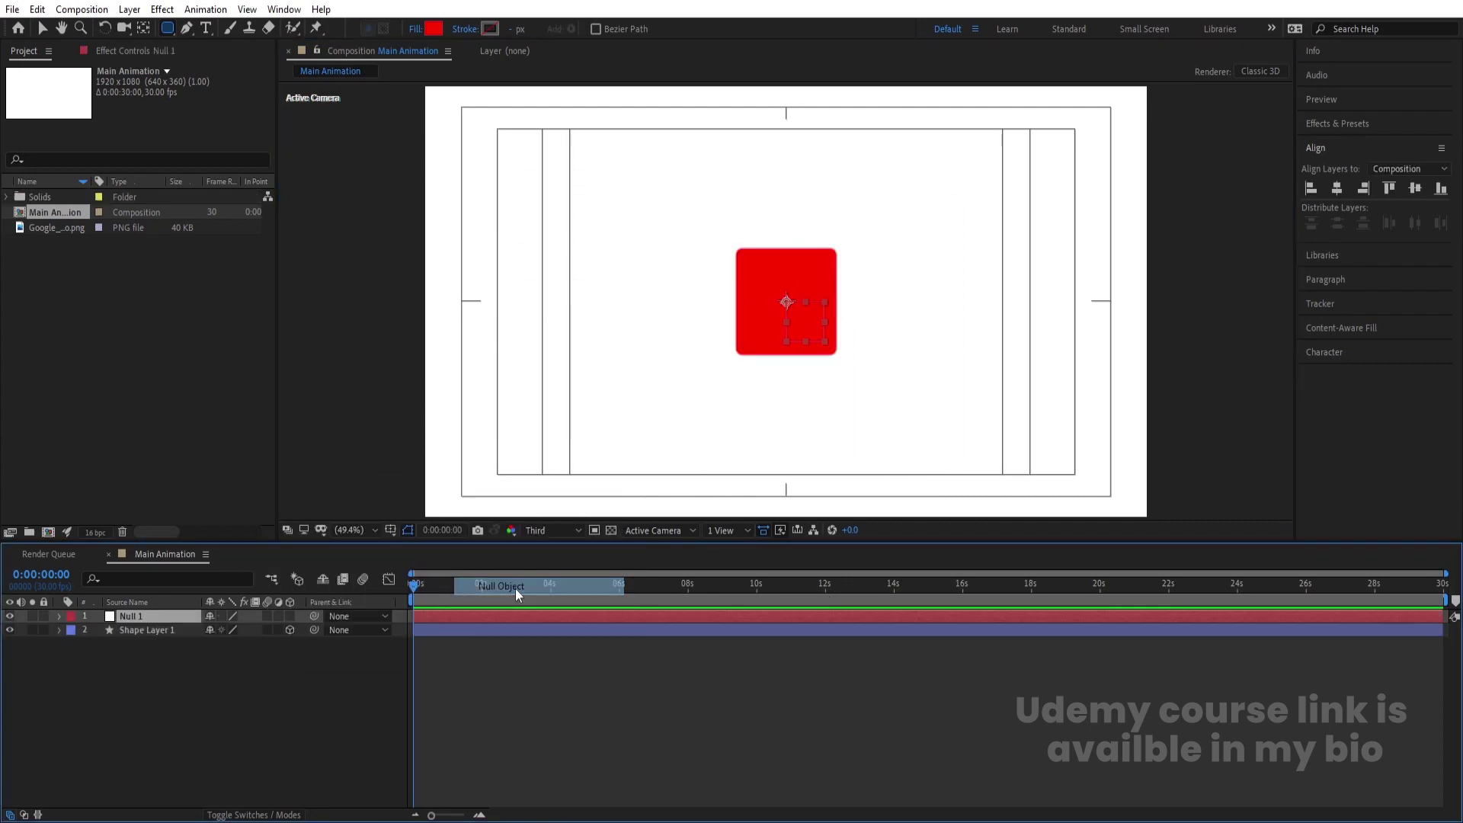
{"action": "left_click", "coordinate": [291, 619]}
Move the rectangle shape layer backward along its Z axis in the Top view, away from the null, and return to Active Camera.
{"action": "left_click", "coordinate": [665, 529]}
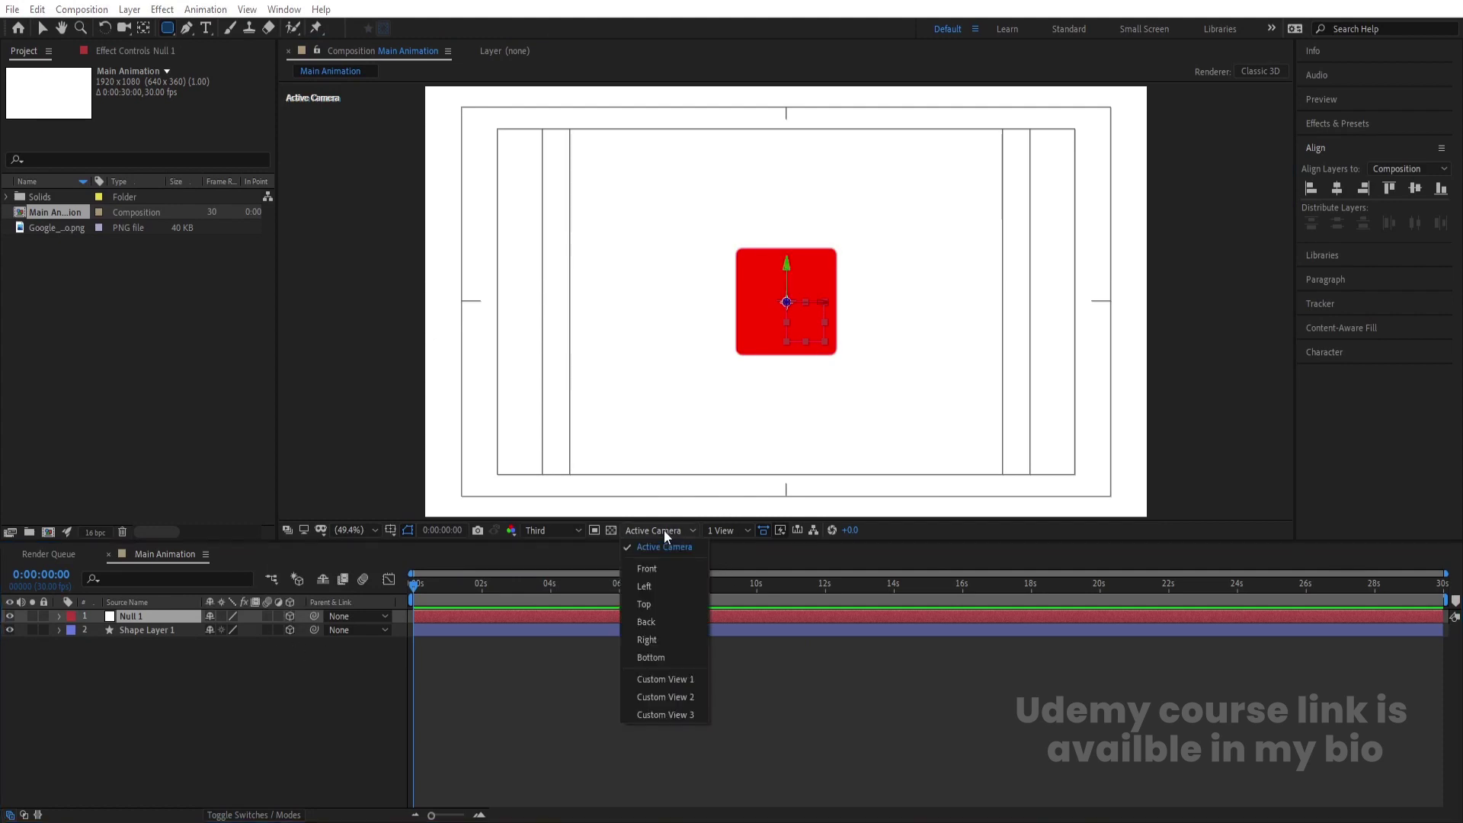
{"action": "left_click", "coordinate": [658, 604]}
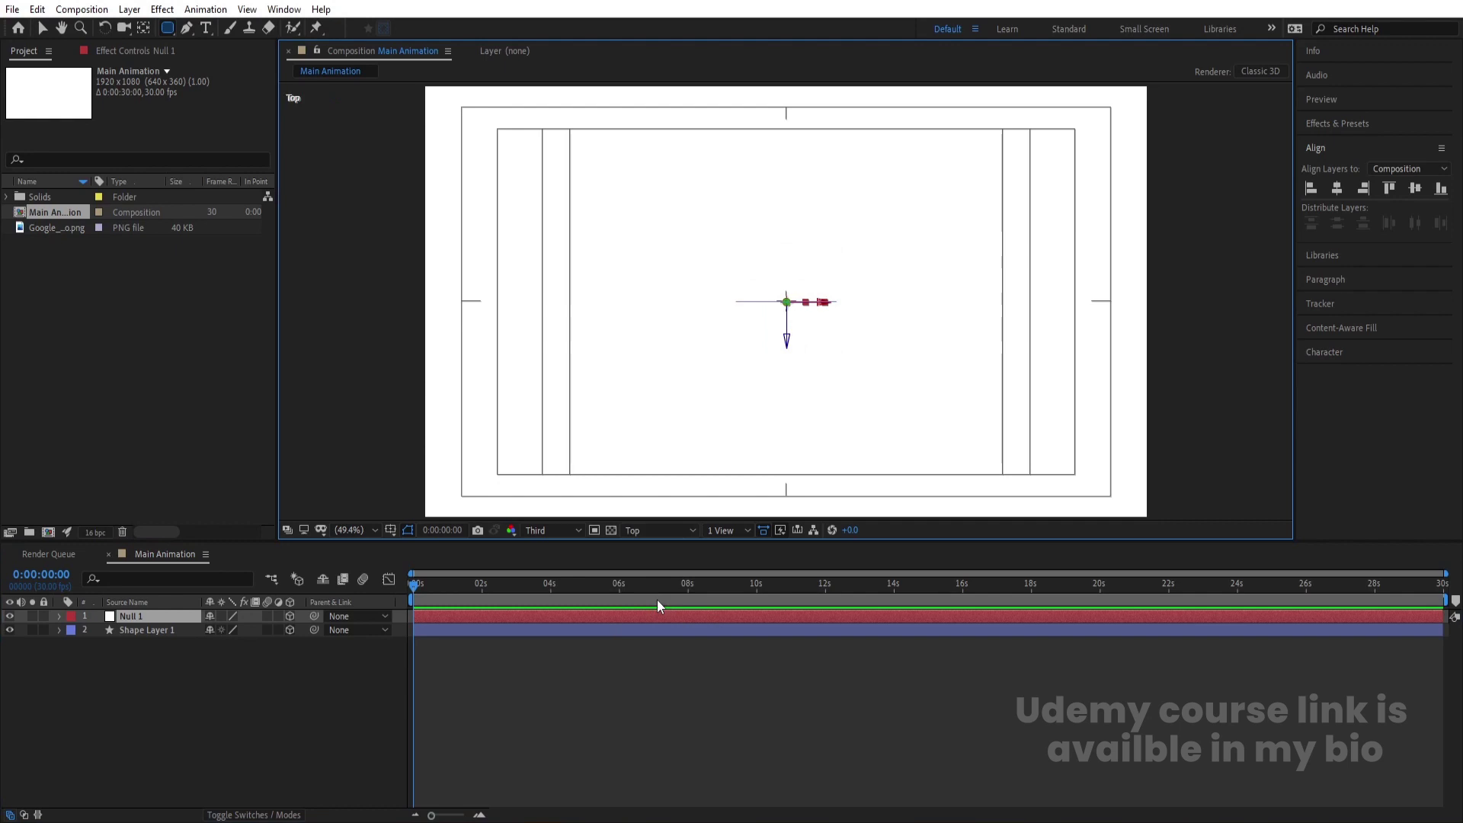
{"action": "left_click", "coordinate": [162, 630]}
{"action": "key", "text": "v"}
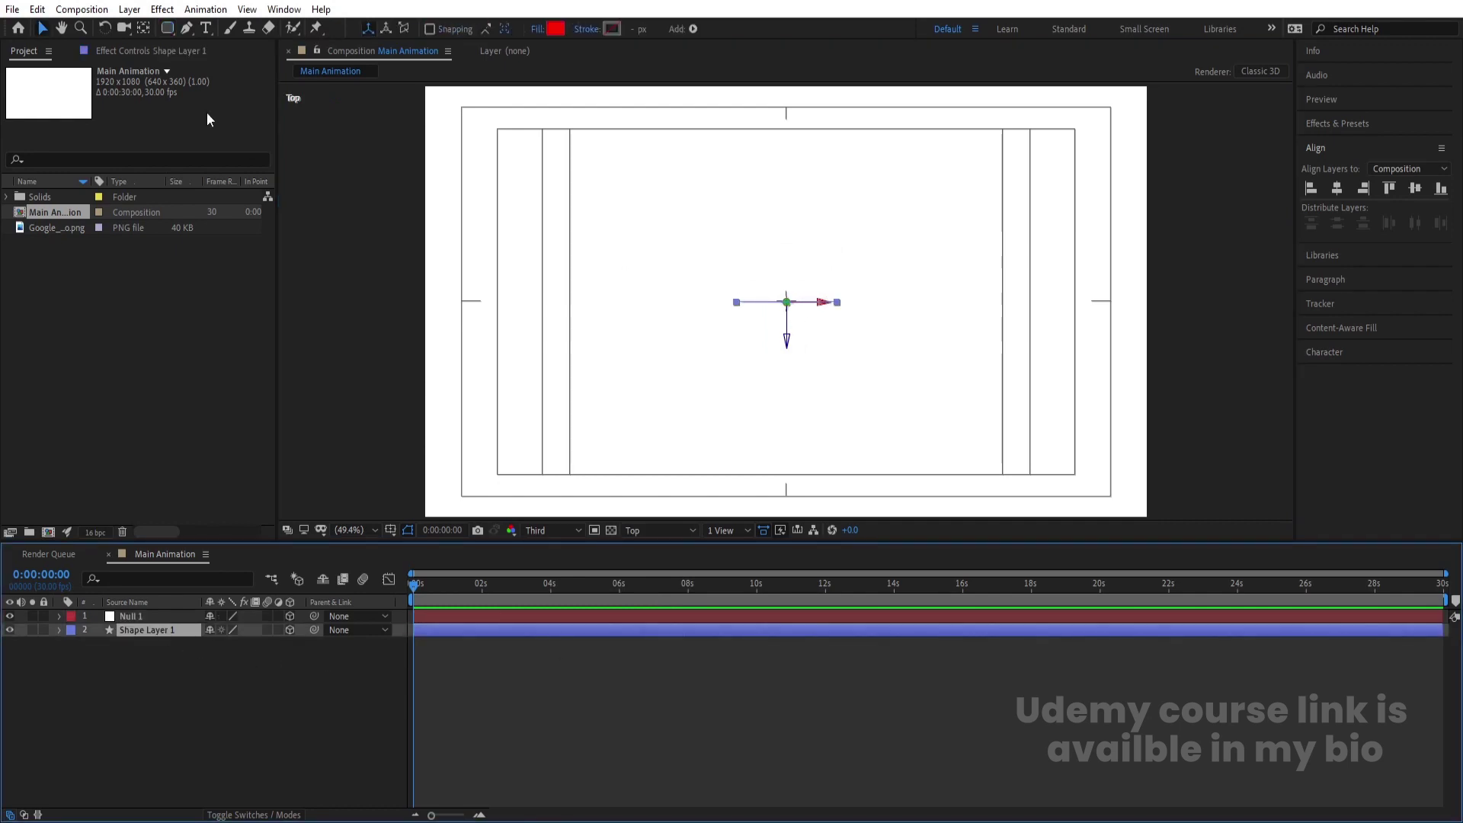
{"action": "left_click_drag", "start_coordinate": [785, 340], "coordinate": [800, 180]}
{"action": "left_click", "coordinate": [642, 530]}
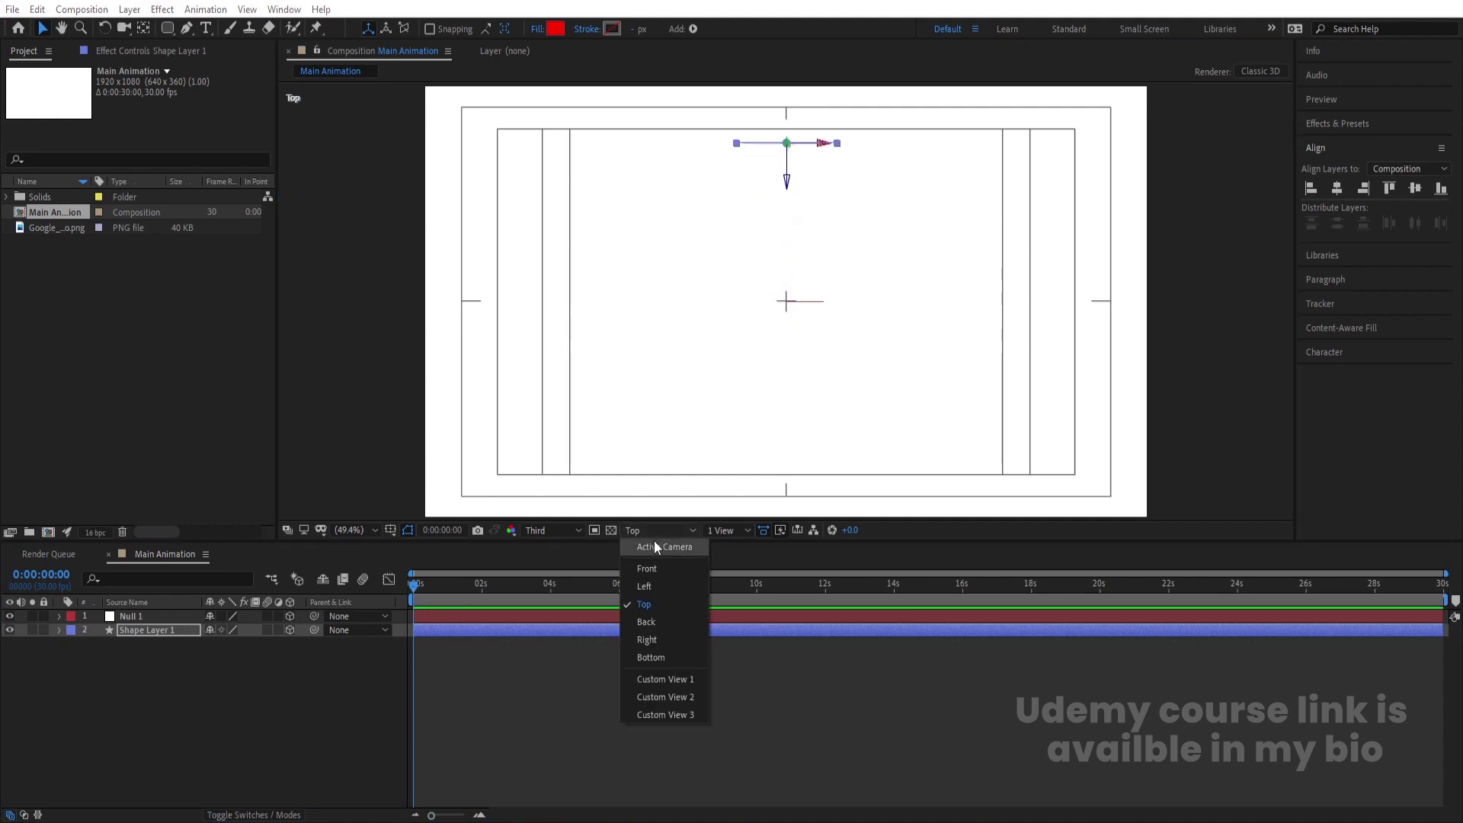
{"action": "left_click", "coordinate": [653, 546]}
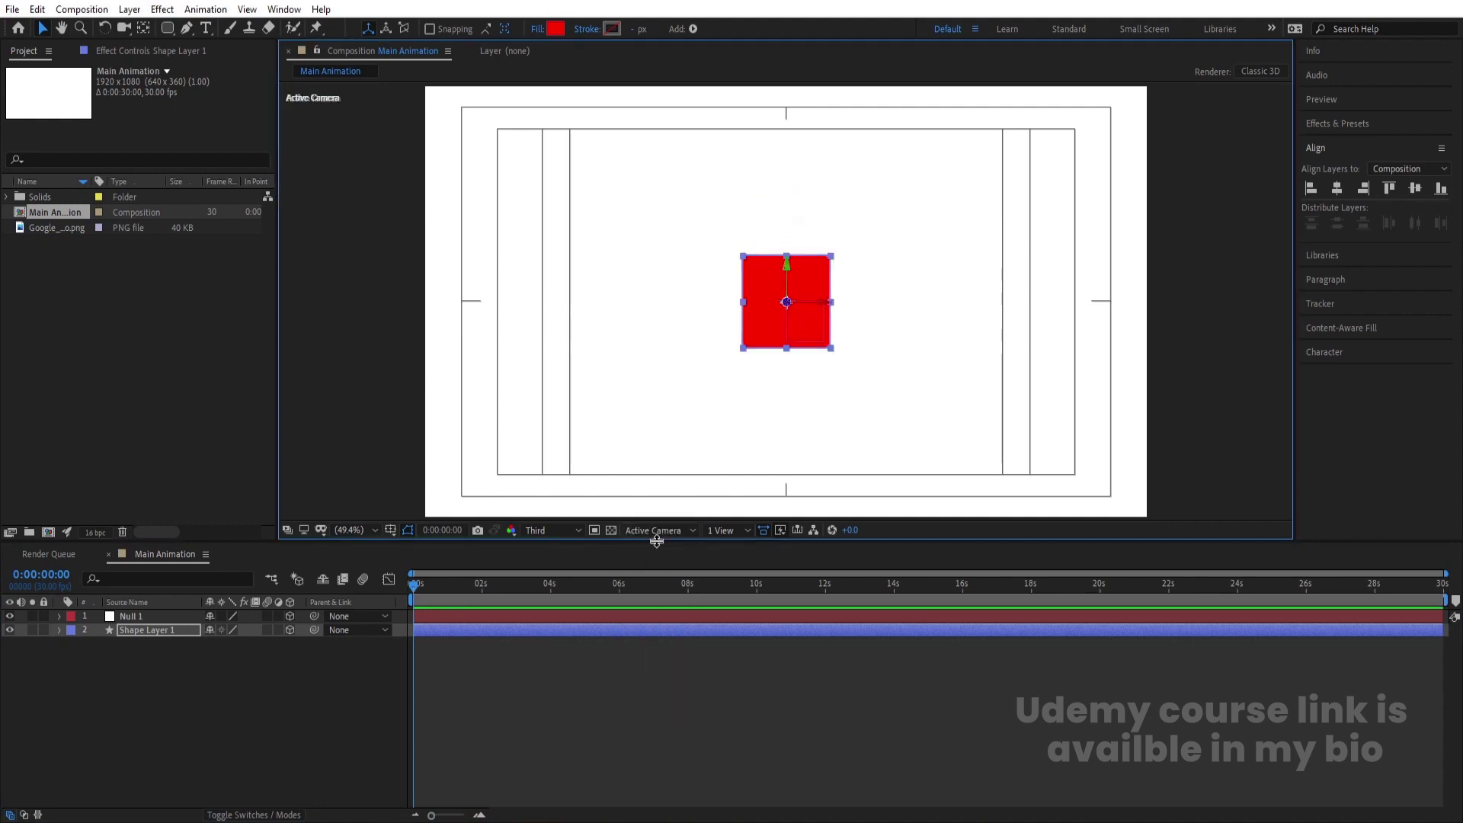
Parent the rectangle shape layer to the null.
{"action": "left_click", "coordinate": [204, 705]}
{"action": "left_click", "coordinate": [156, 629]}
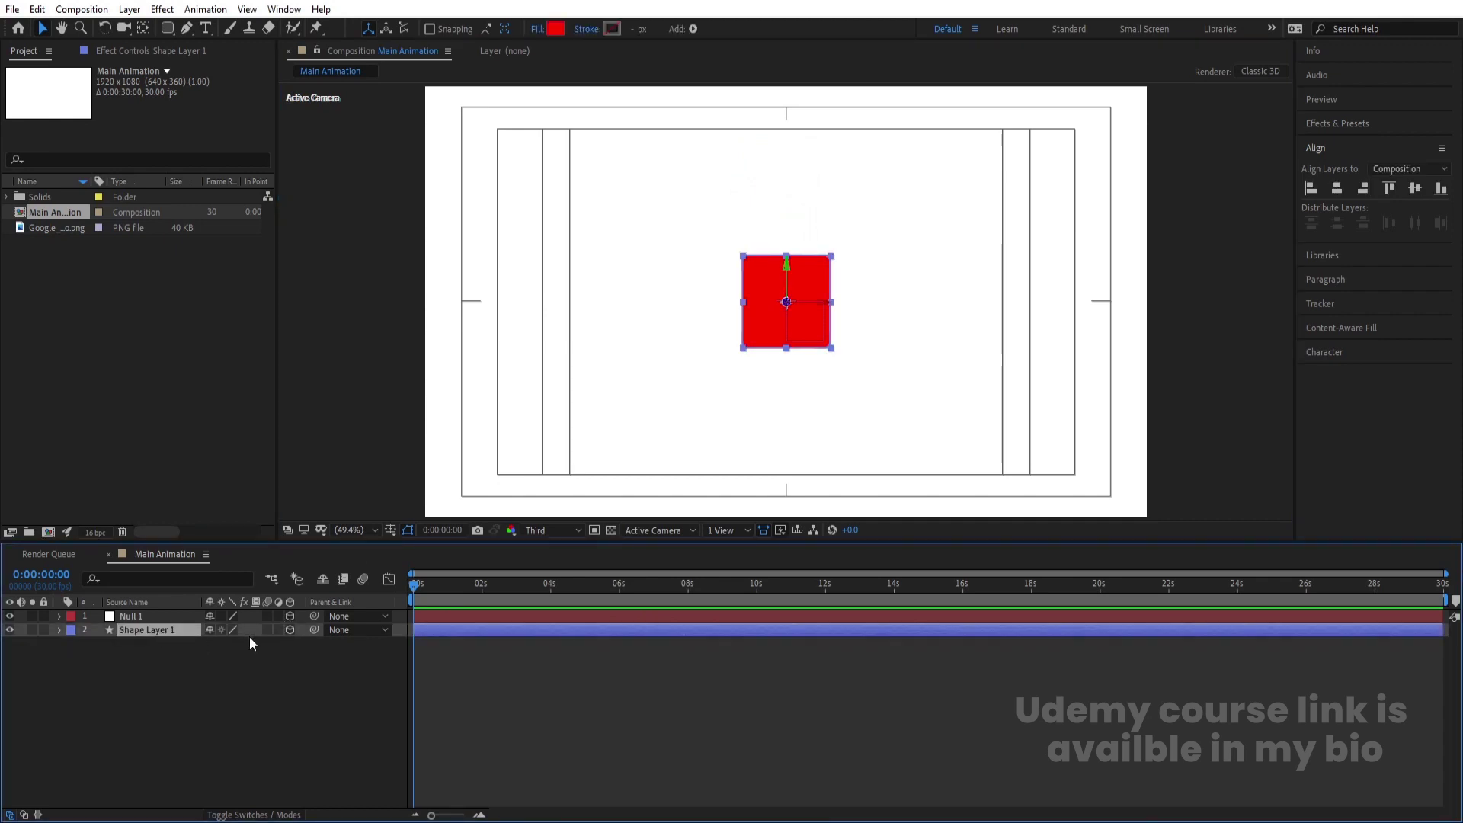
{"action": "left_click_drag", "start_coordinate": [311, 629], "coordinate": [170, 617]}
Test the null's Y Rotation, undo the test, and set a starting Y Rotation keyframe at 0 s.
{"action": "left_click", "coordinate": [169, 616]}
{"action": "key", "text": "r"}
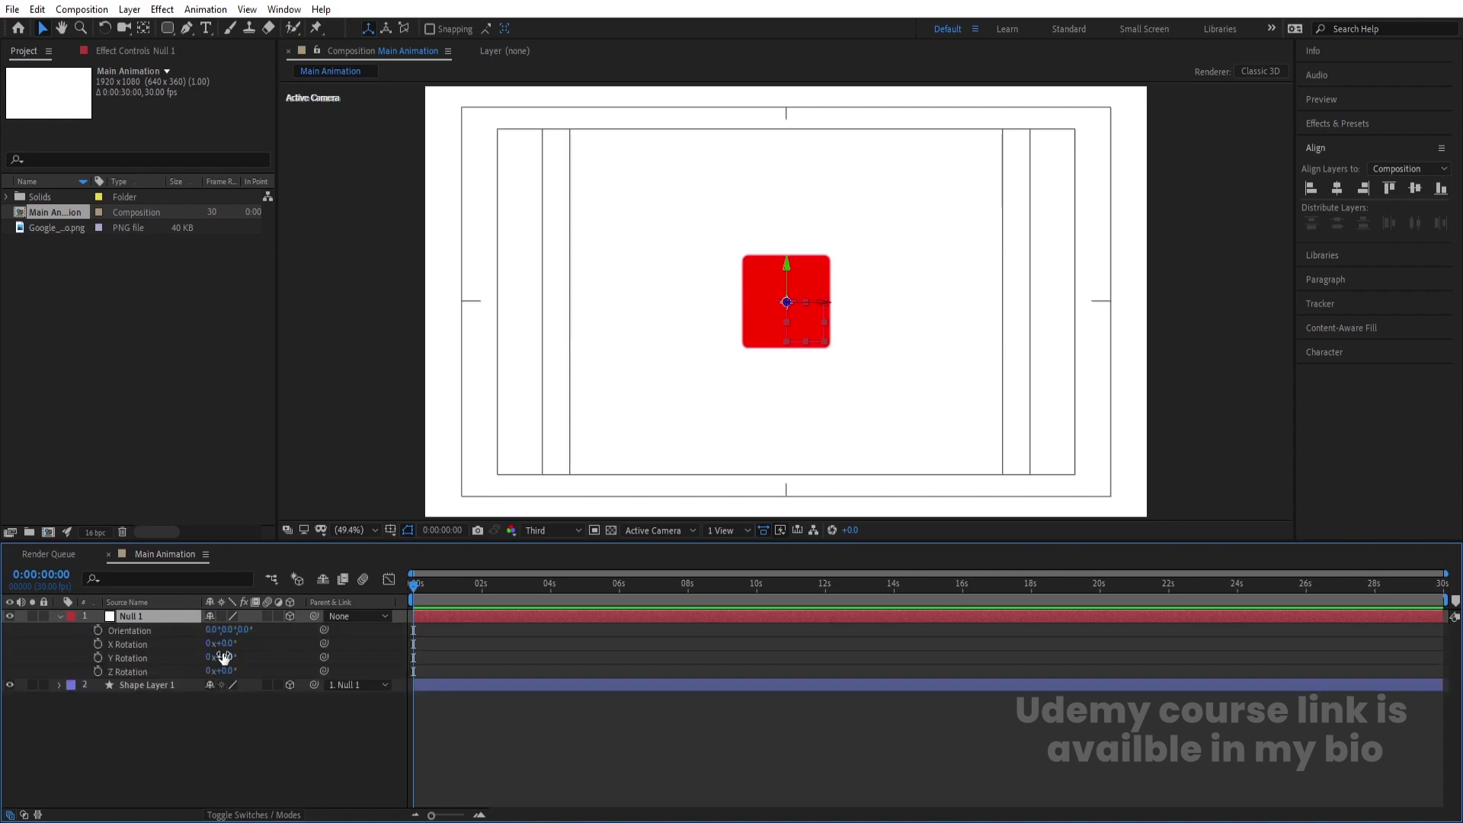
{"action": "left_click_drag", "start_coordinate": [222, 657], "coordinate": [121, 669]}
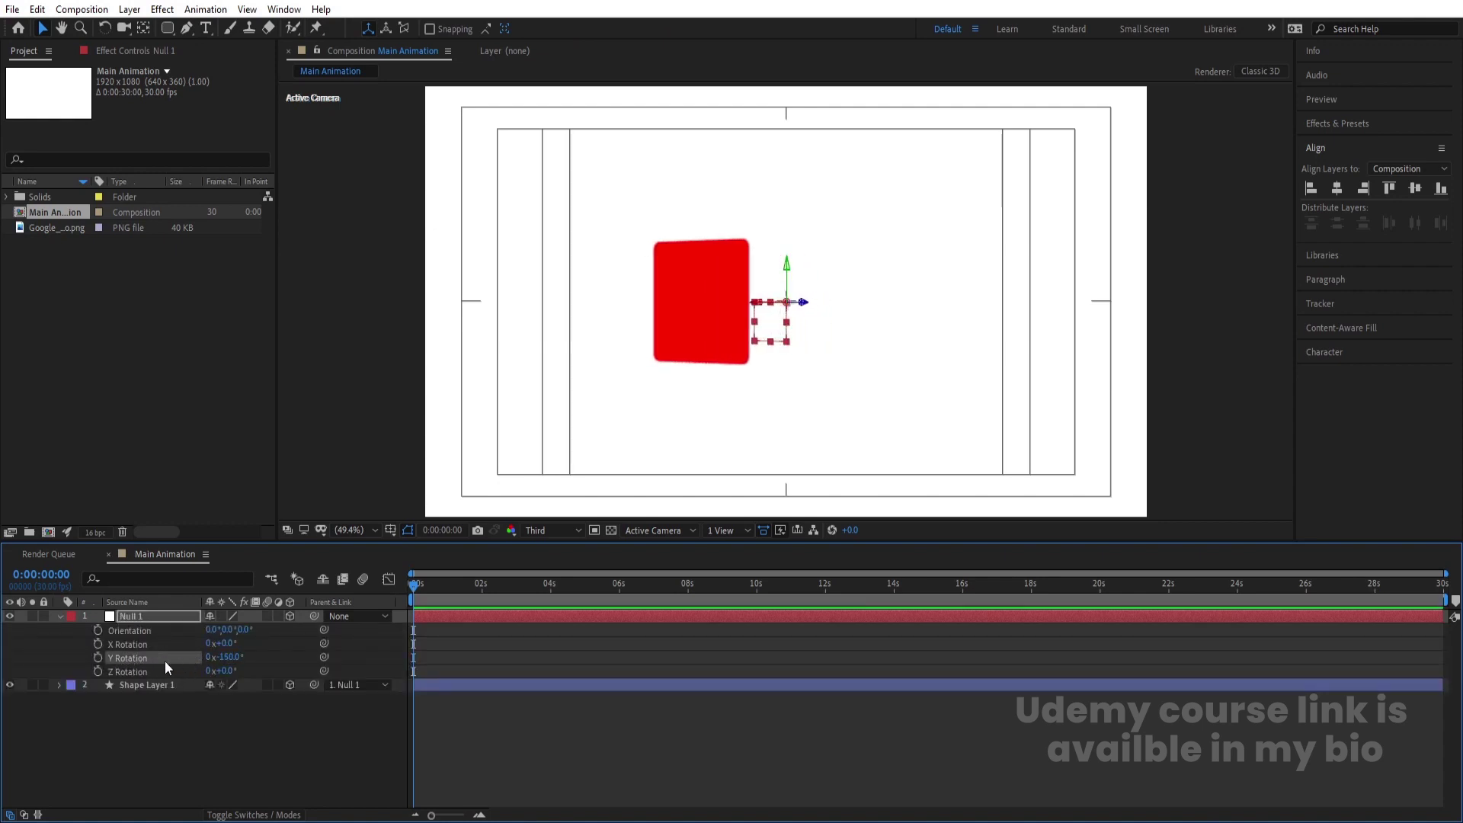
{"action": "key", "text": "ctrl+z"}
{"action": "left_click", "coordinate": [97, 657]}
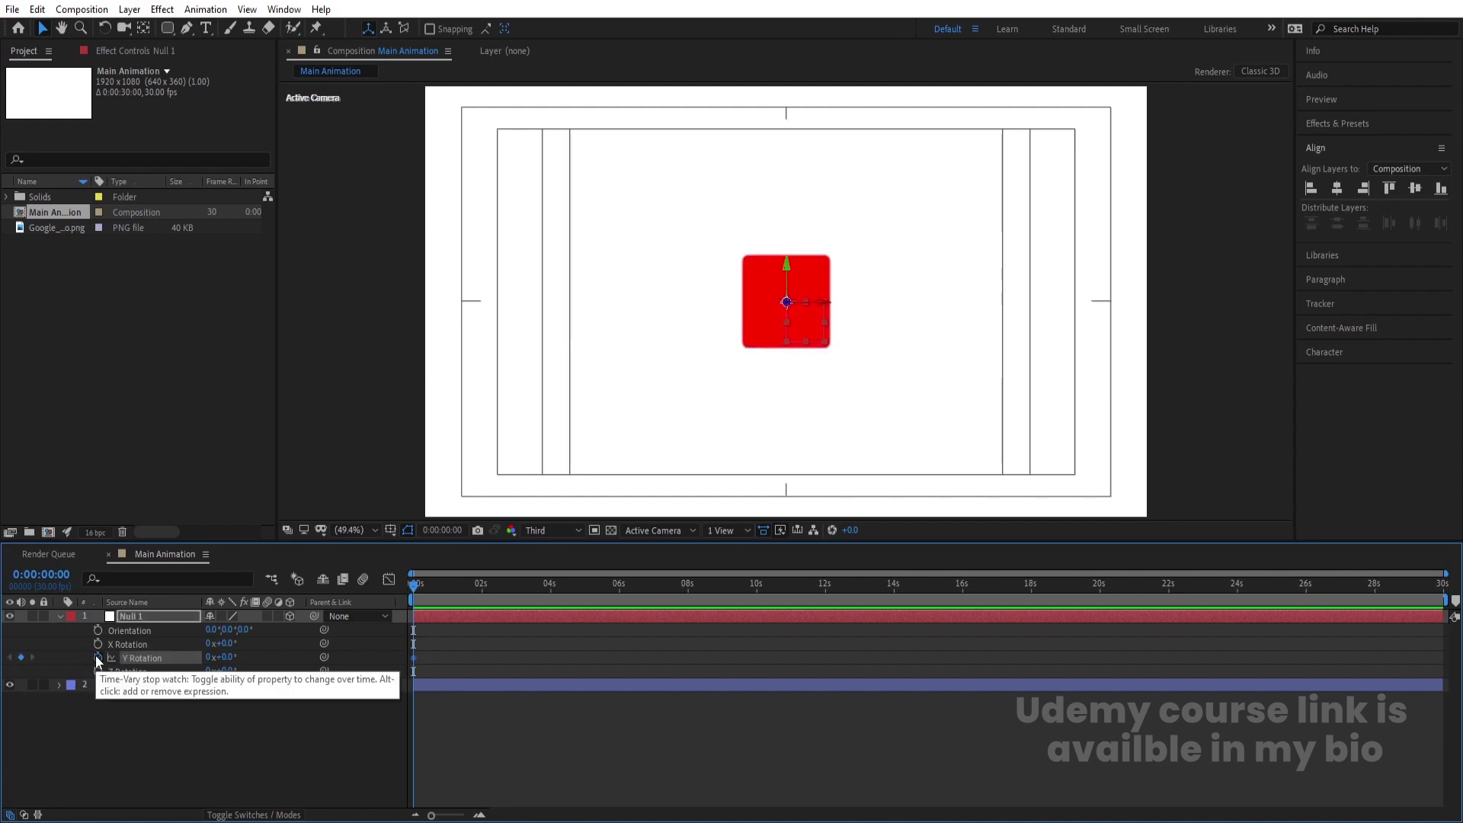
Set the null's Y Rotation to -1 full revolution at 0:00:01:20 and preview the orbit.
{"action": "scroll", "coordinate": [493, 624], "scroll_direction": "up", "scroll_amount": 4}
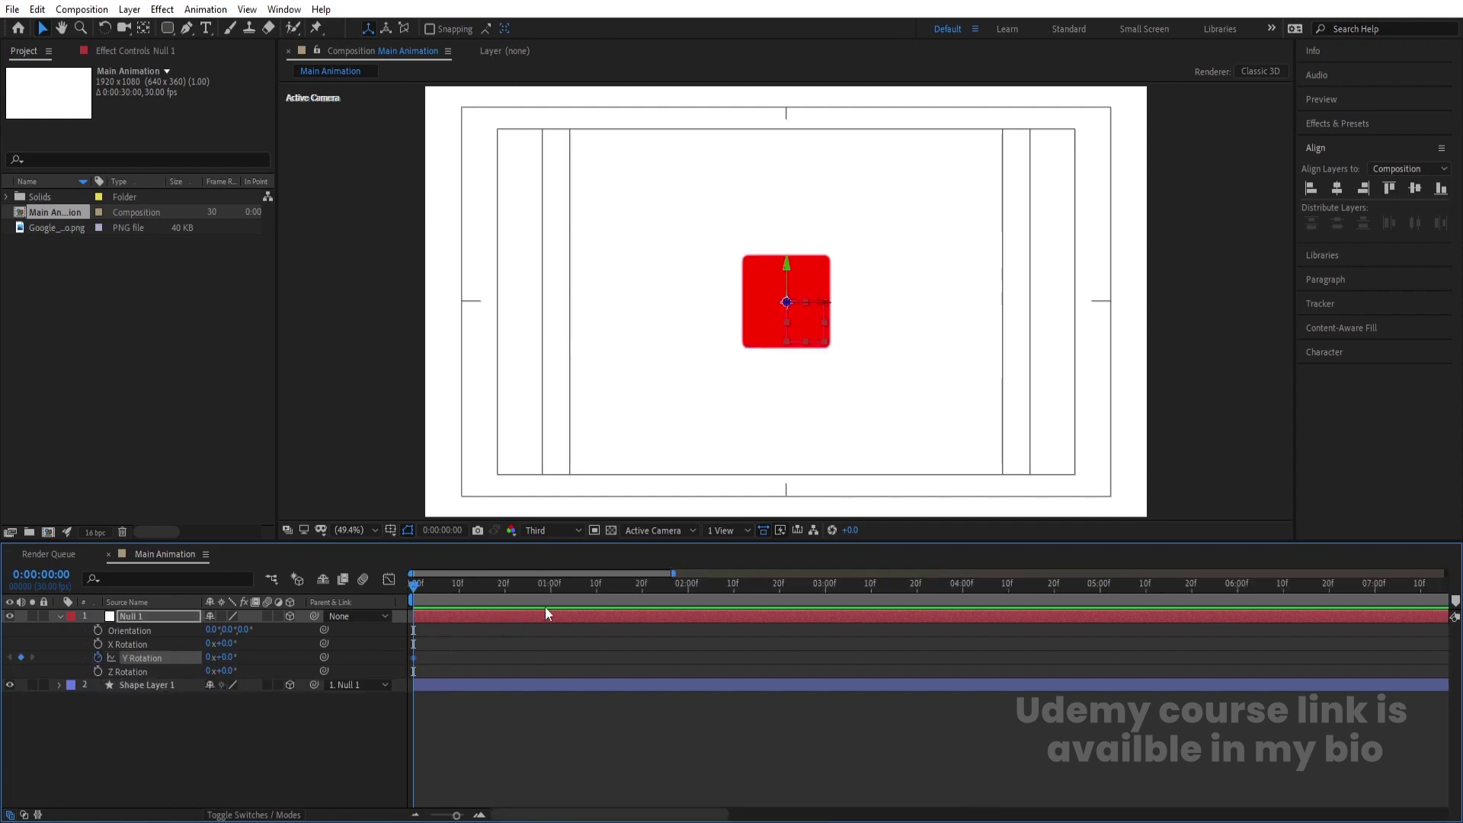
{"action": "left_click", "coordinate": [643, 586]}
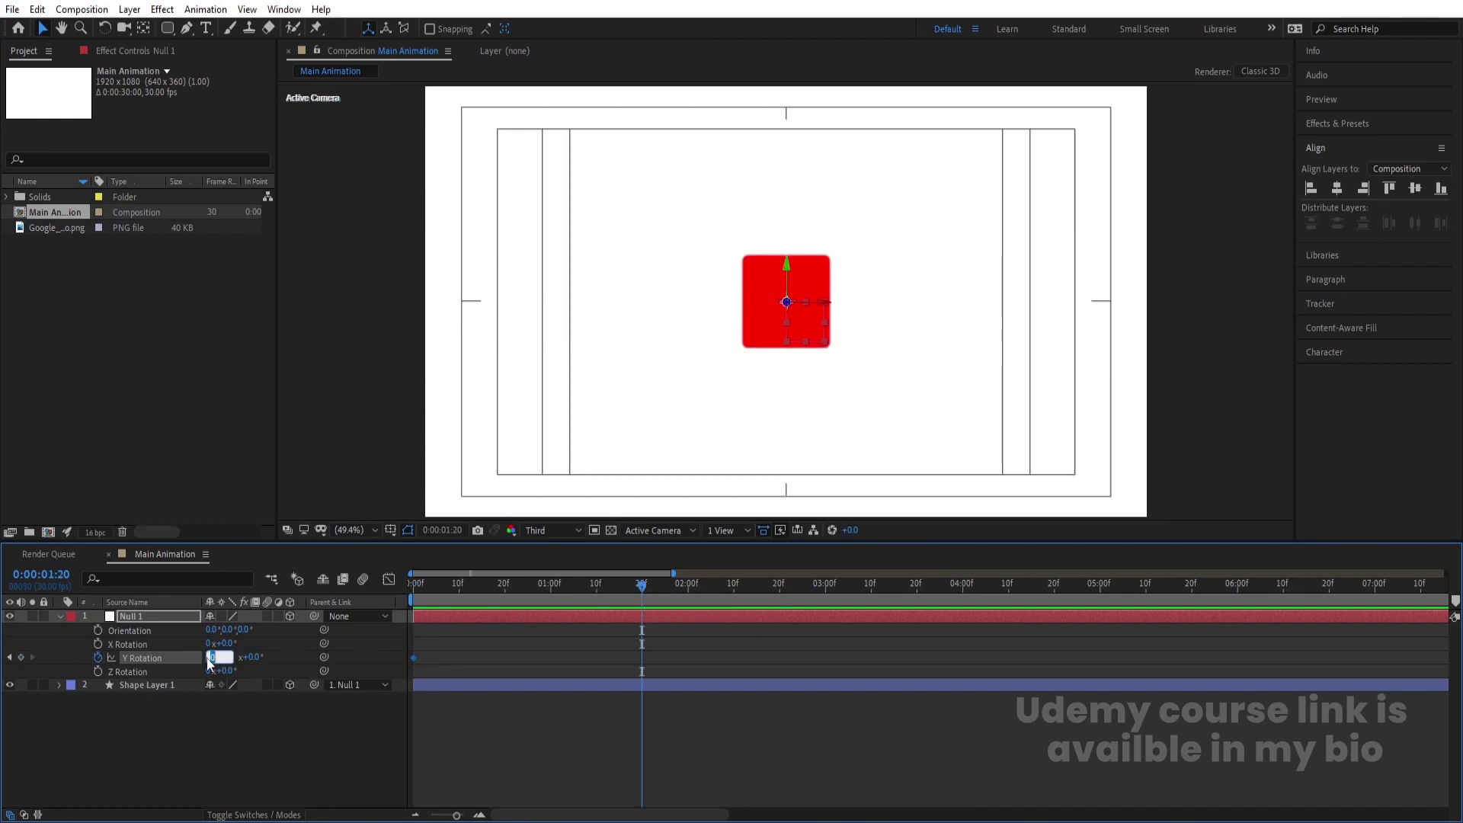
{"action": "type", "text": "-1"}
{"action": "key", "text": "Return"}
{"action": "key", "text": "space"}
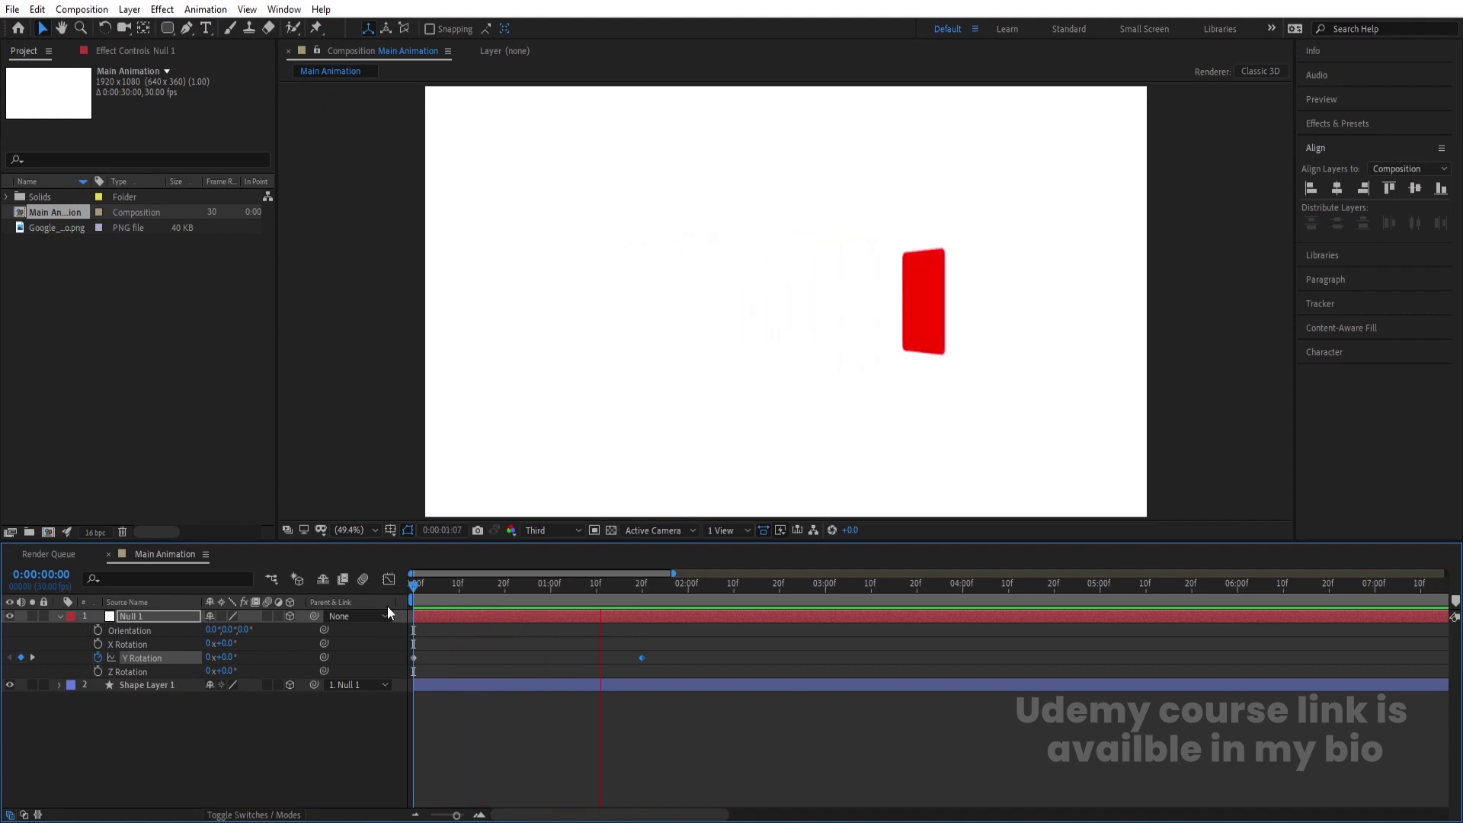
{"action": "key", "text": "space"}
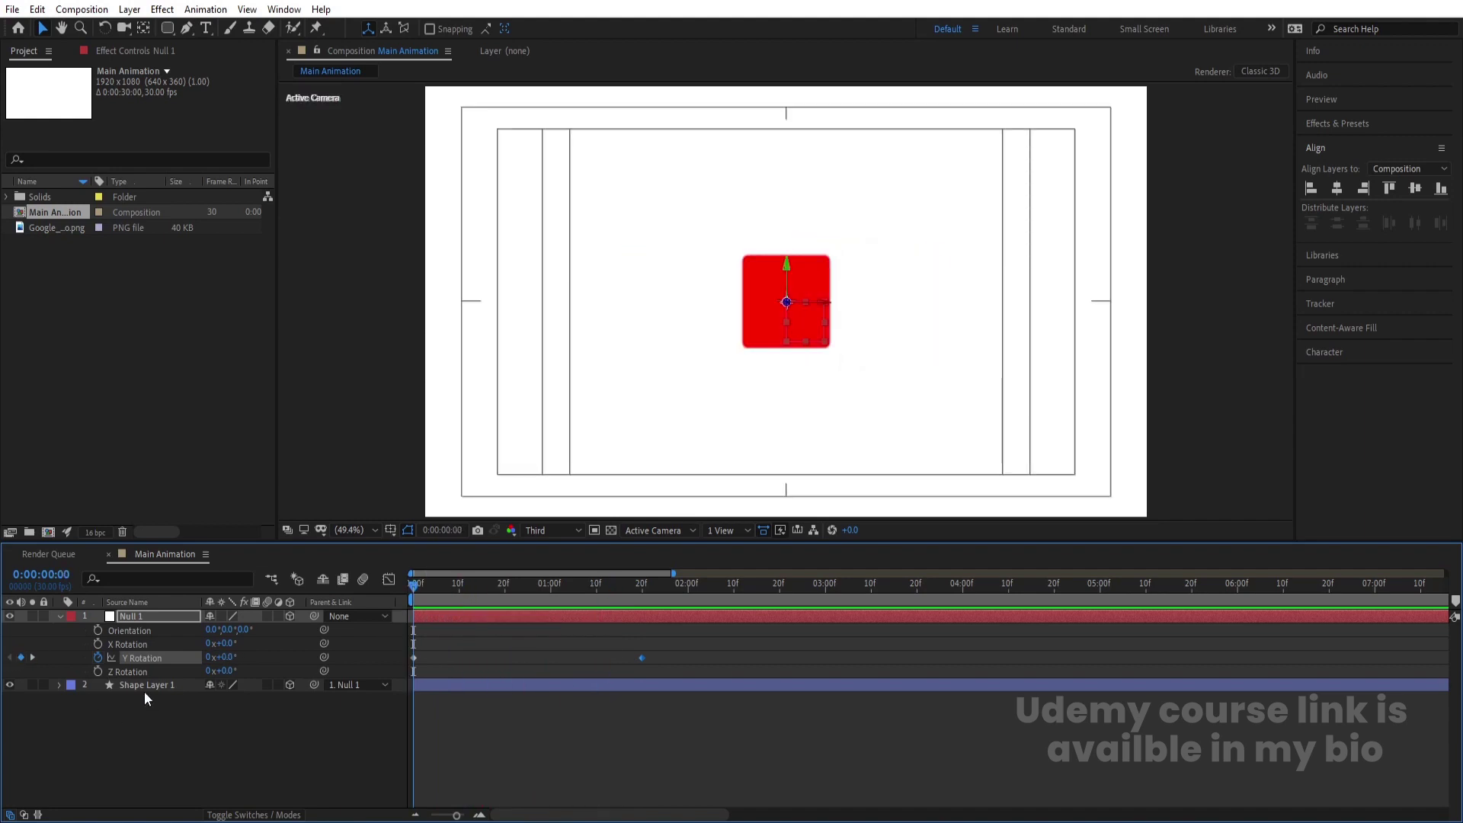
Keyframe the rectangle layer's Y Rotation at 0 s and set it to 1 full revolution at 0:00:01:20.
{"action": "left_click", "coordinate": [137, 684]}
{"action": "key", "text": "r"}
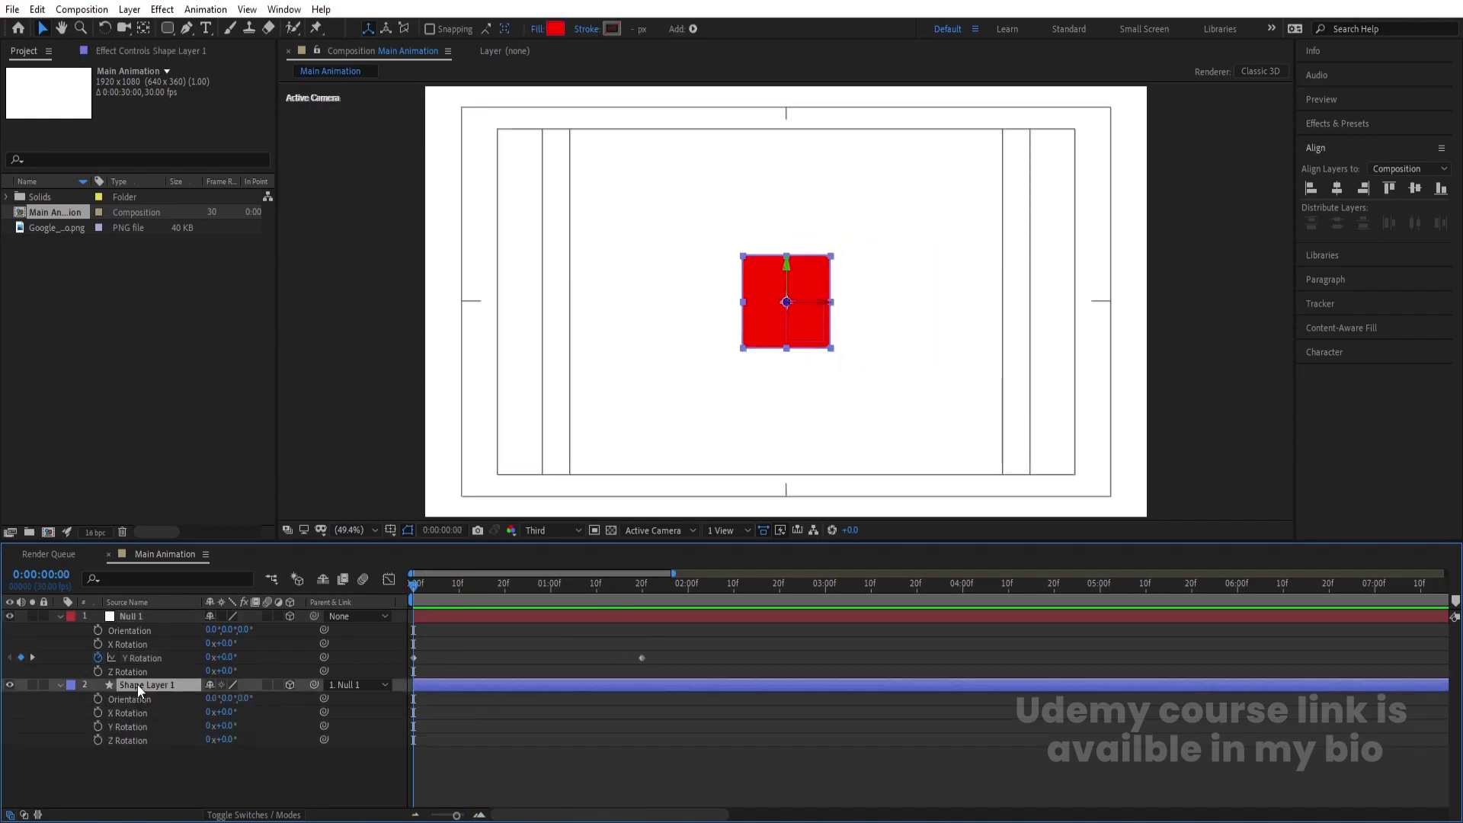
{"action": "left_click", "coordinate": [95, 726]}
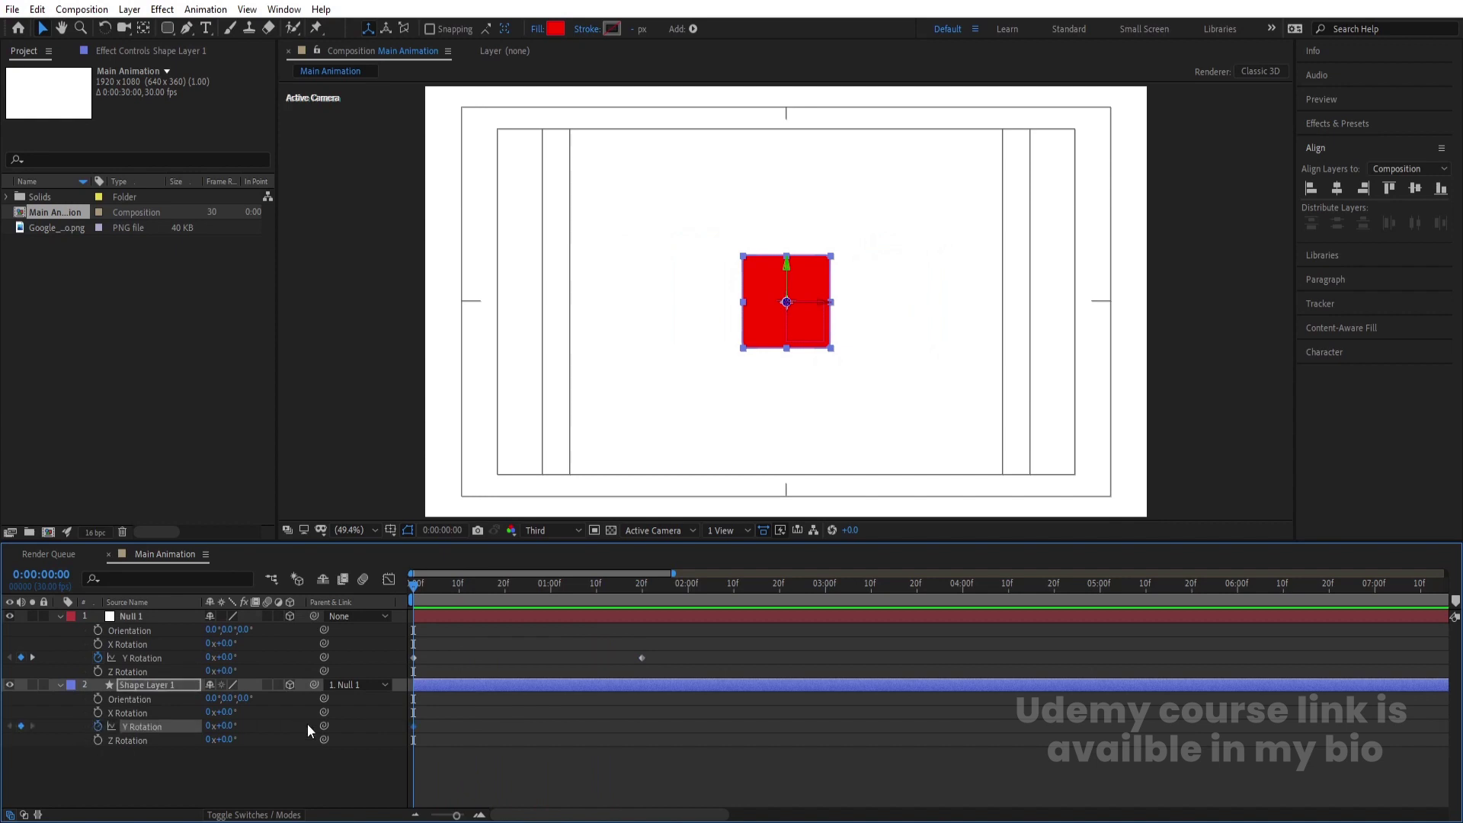
{"action": "key", "text": "k"}
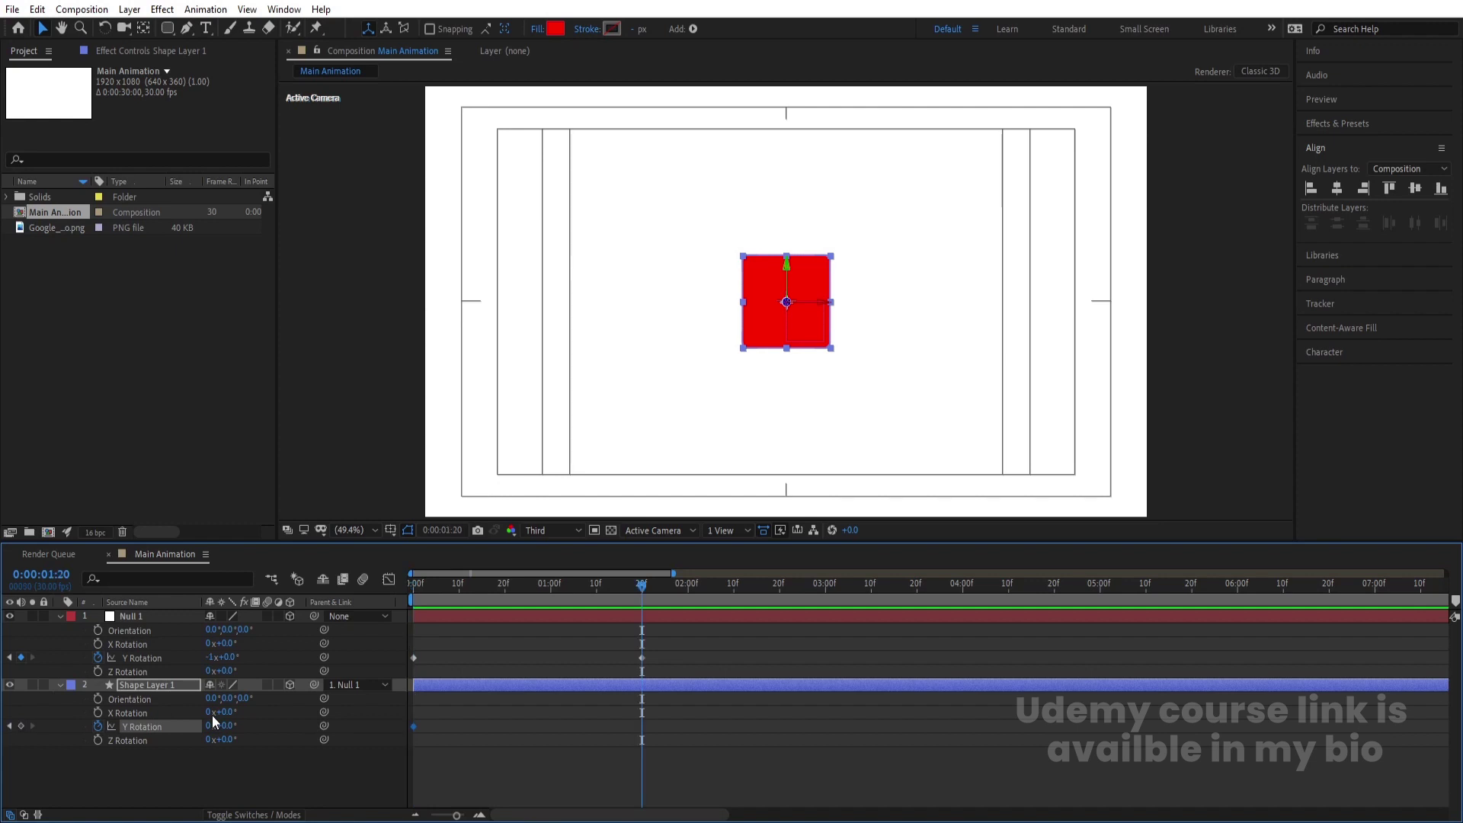
{"action": "left_click", "coordinate": [213, 727]}
{"action": "type", "text": "1"}
{"action": "key", "text": "Return"}
Play back the animation from the start to check the combined rotation of the null and rectangle.
{"action": "left_click_drag", "start_coordinate": [501, 588], "coordinate": [303, 591]}
{"action": "key", "text": "space"}
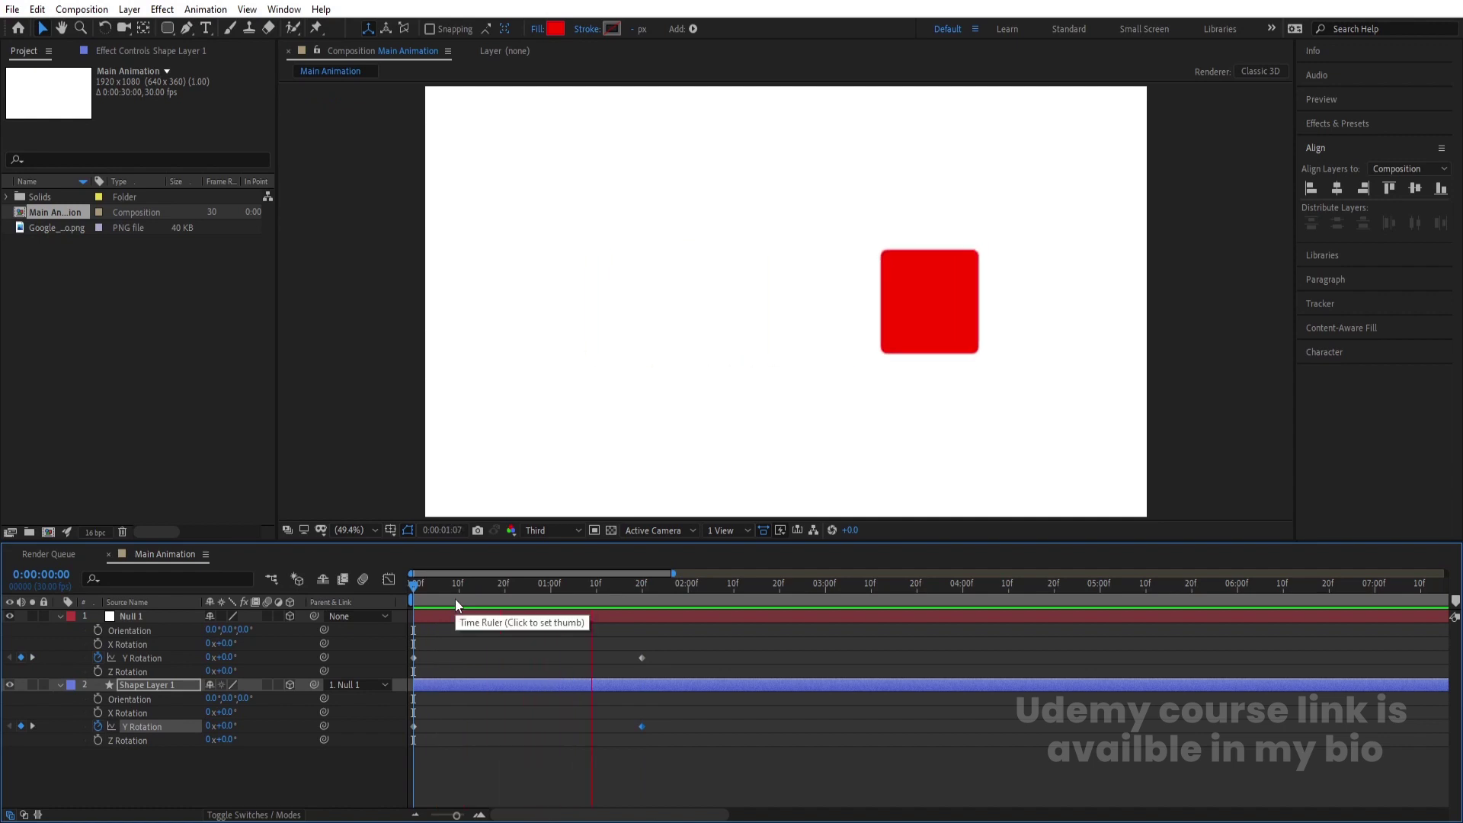
{"action": "key", "text": "space"}
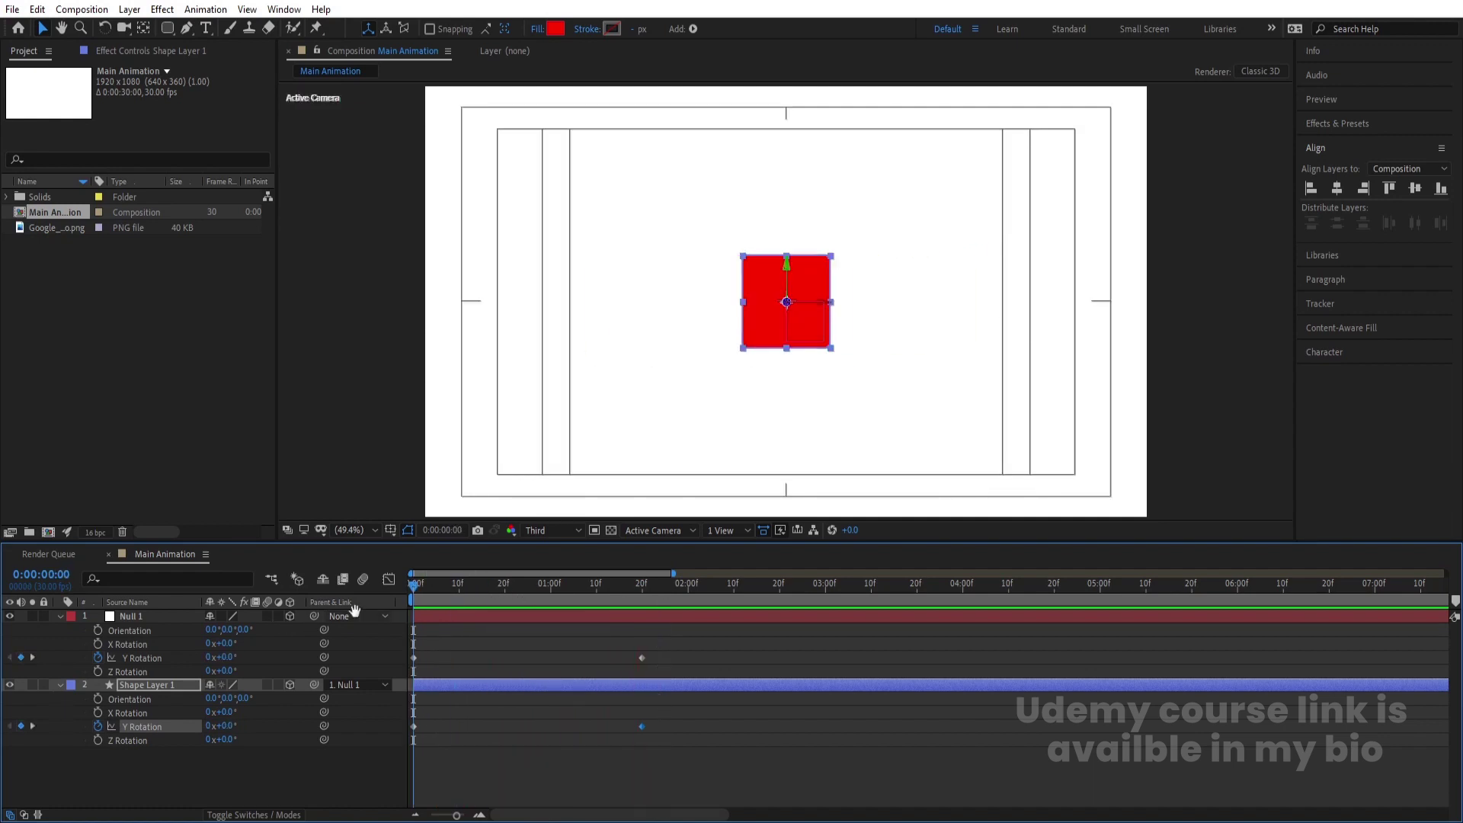
{"action": "key", "text": "space"}
{"action": "key", "text": "space"}
Apply Easy Ease to the Y Rotation keyframes of both layers and show their speed curves in the Graph Editor.
{"action": "left_click", "coordinate": [693, 754]}
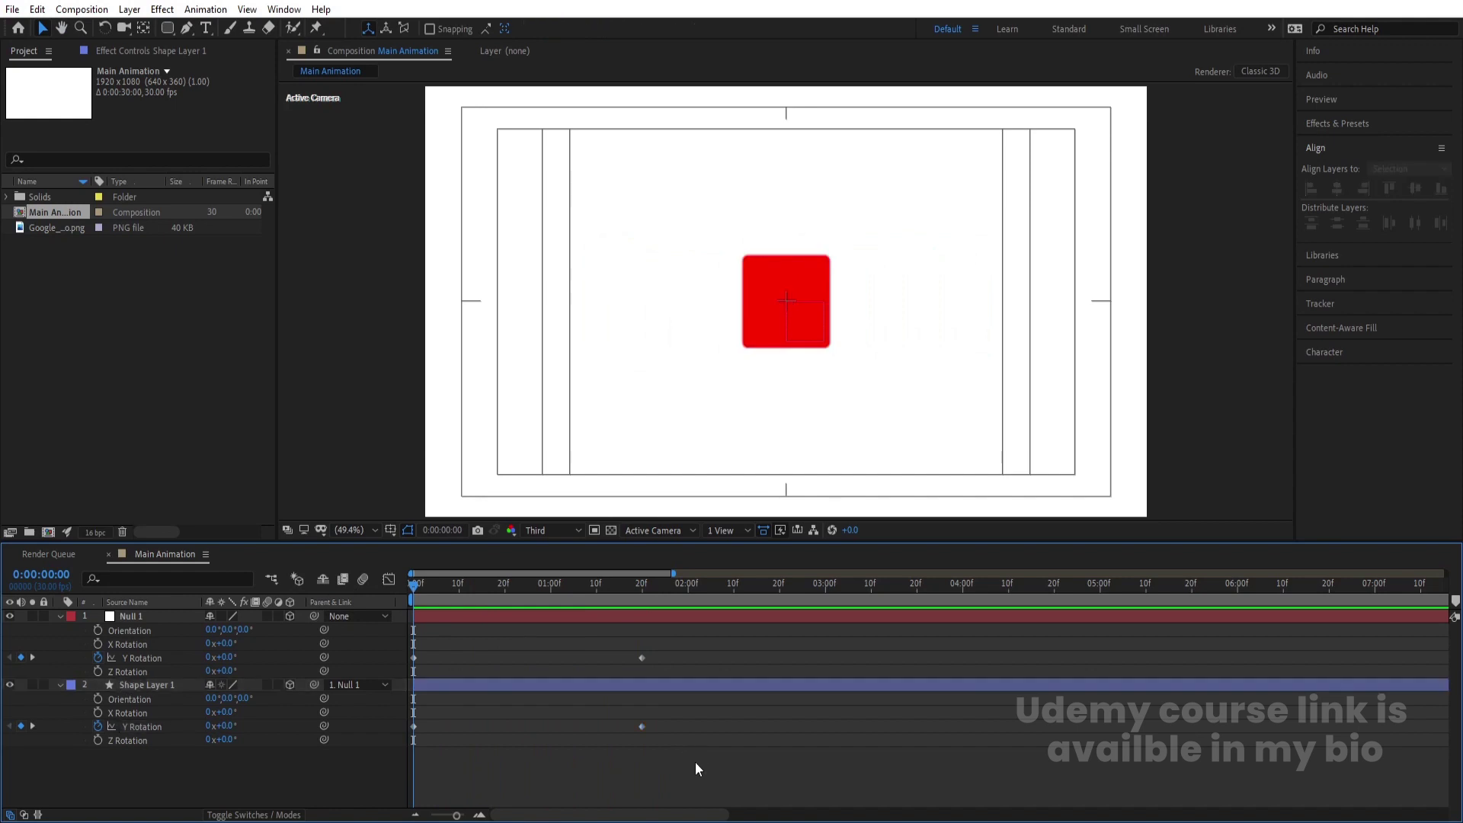
{"action": "left_click_drag", "start_coordinate": [695, 761], "coordinate": [358, 605]}
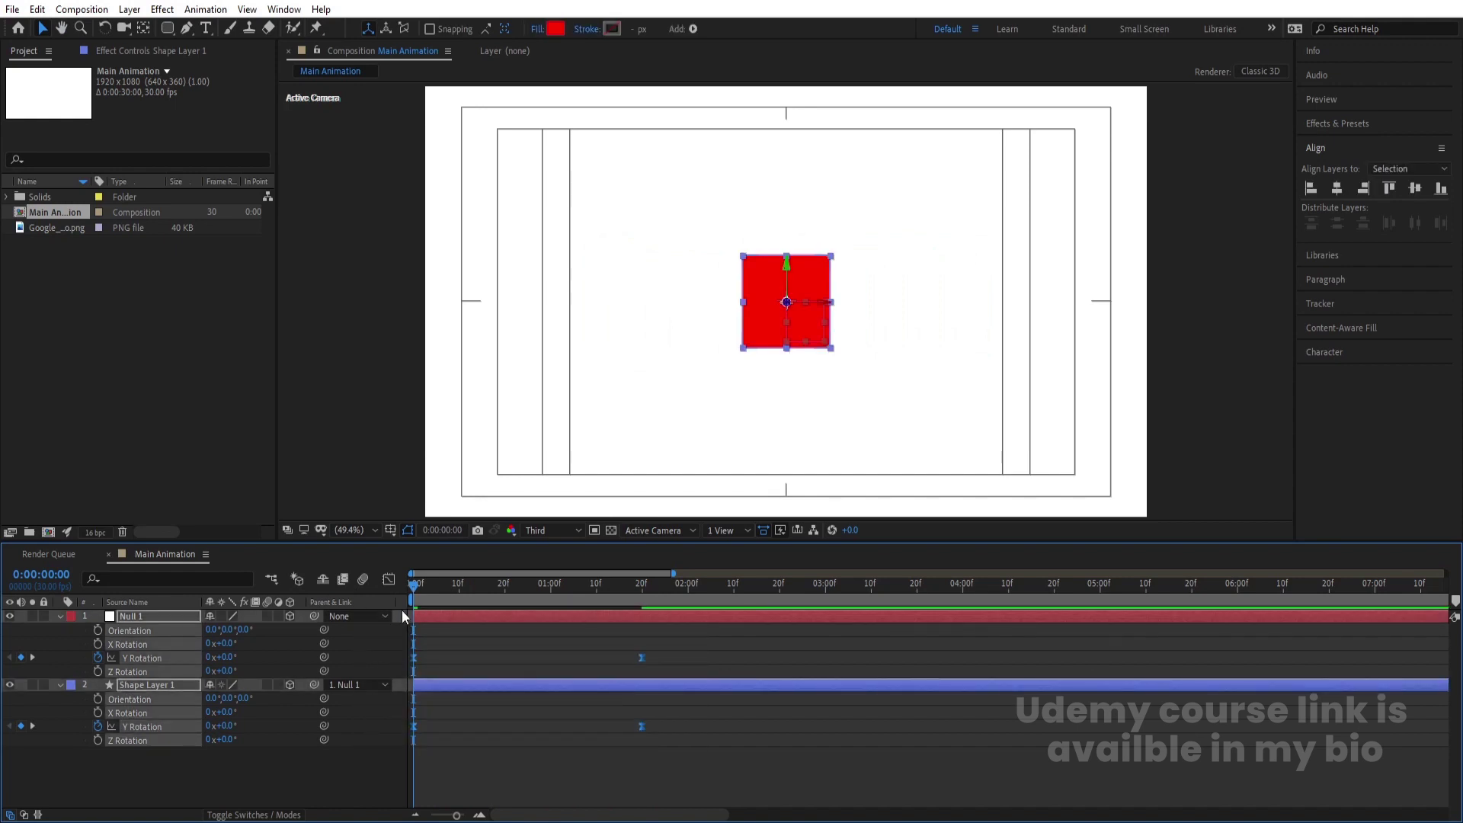
{"action": "left_click", "coordinate": [391, 582]}
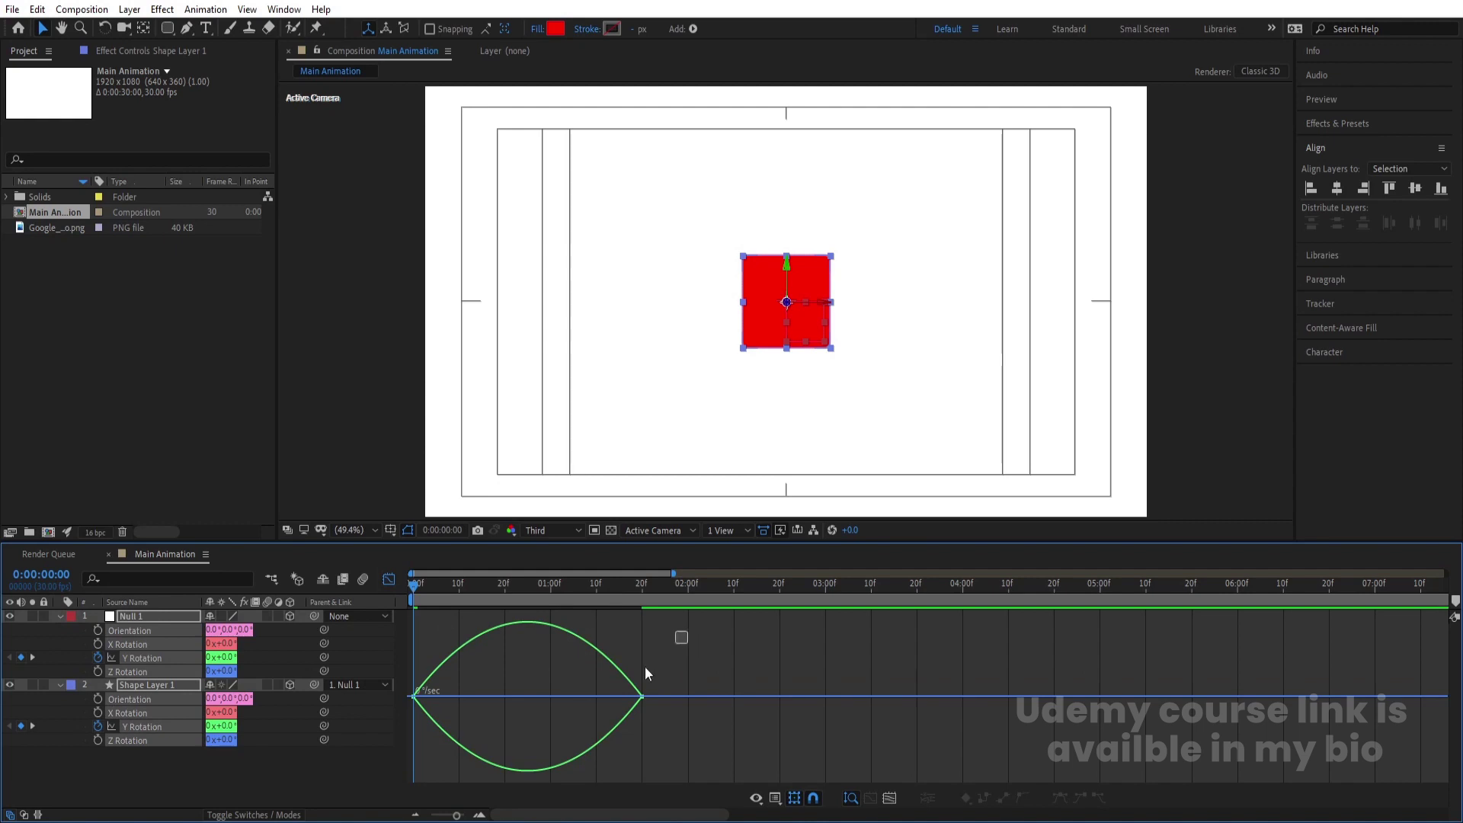
Lengthen the ease influence of both layers' start and end Y Rotation keyframes for a sharp mid-rotation speed peak, then close the Graph Editor.
{"action": "left_click_drag", "start_coordinate": [685, 629], "coordinate": [354, 725]}
{"action": "right_click", "coordinate": [591, 676]}
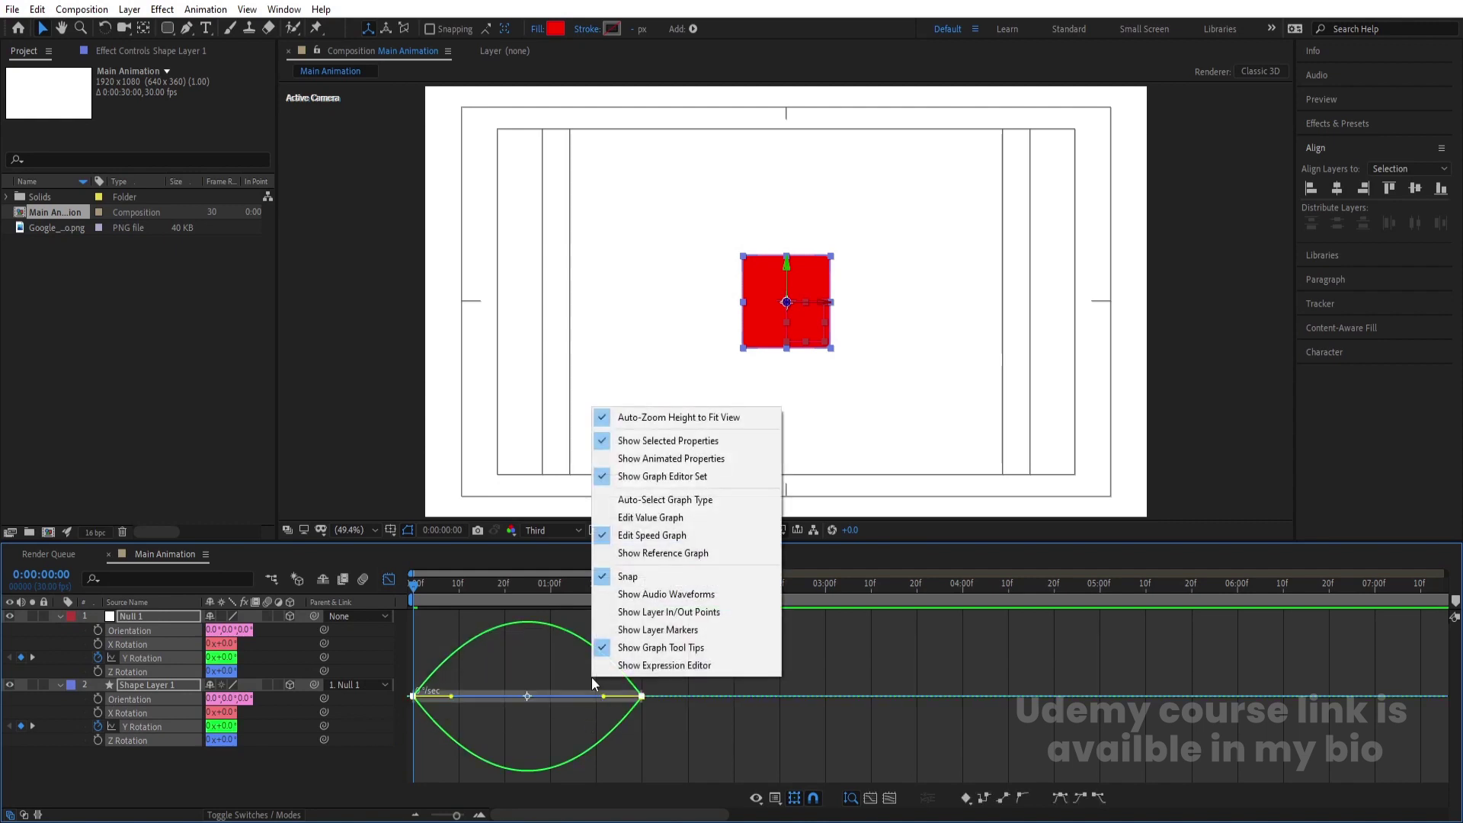
{"action": "left_click", "coordinate": [682, 728]}
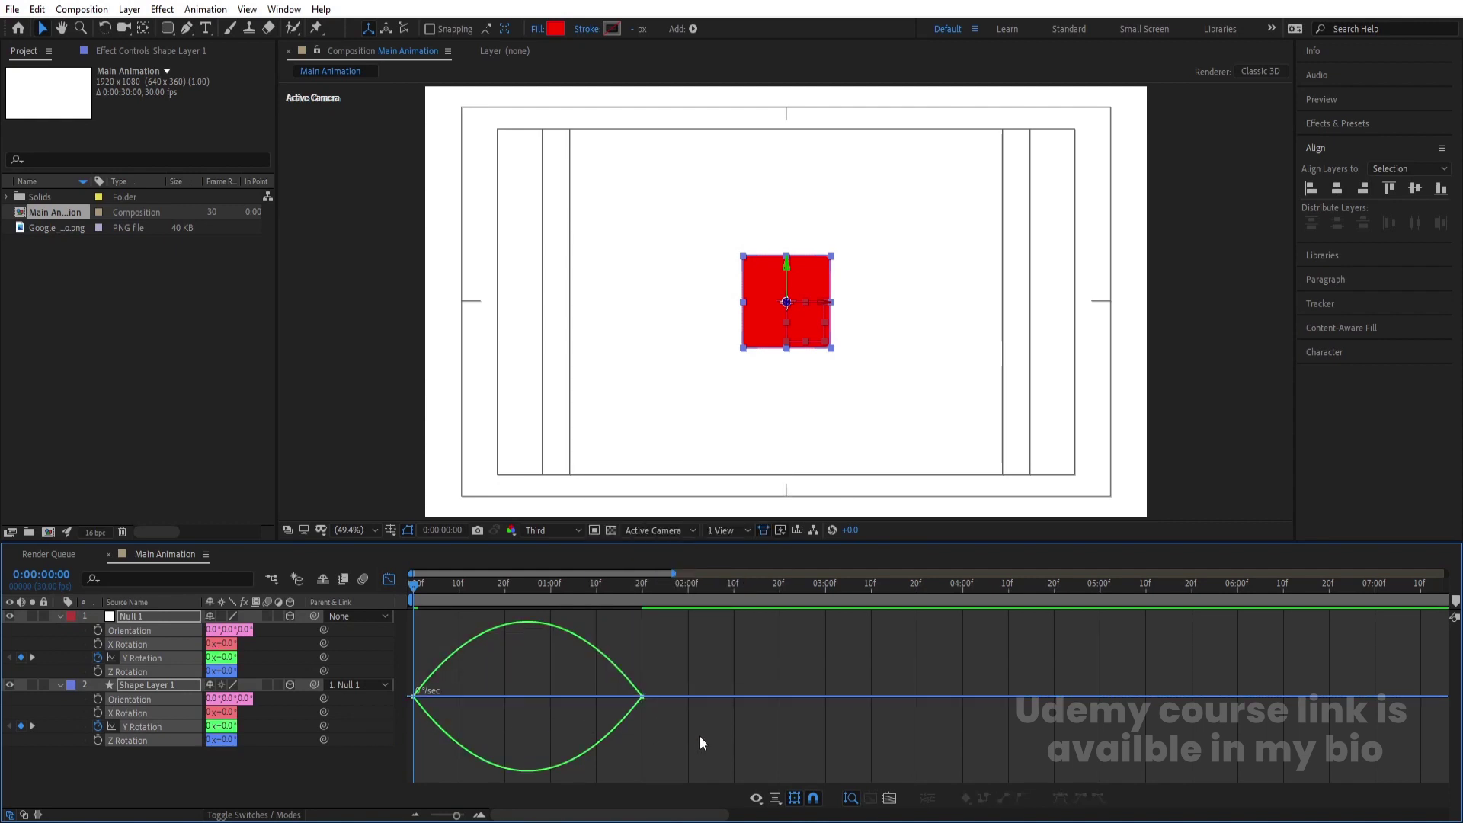
{"action": "left_click_drag", "start_coordinate": [700, 741], "coordinate": [408, 659]}
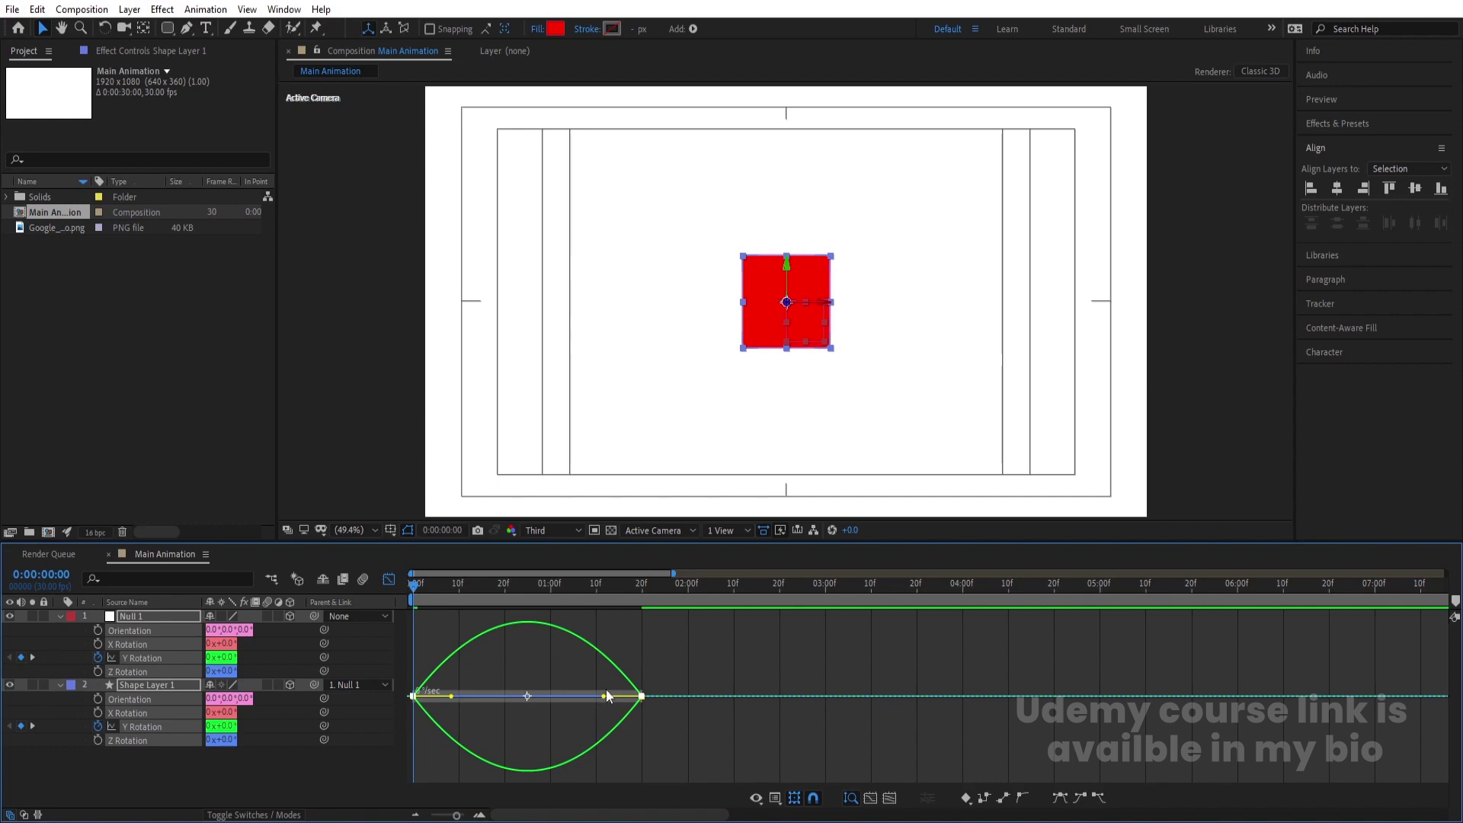
{"action": "left_click_drag", "start_coordinate": [606, 690], "coordinate": [585, 698]}
{"action": "left_click_drag", "start_coordinate": [559, 697], "coordinate": [557, 697]}
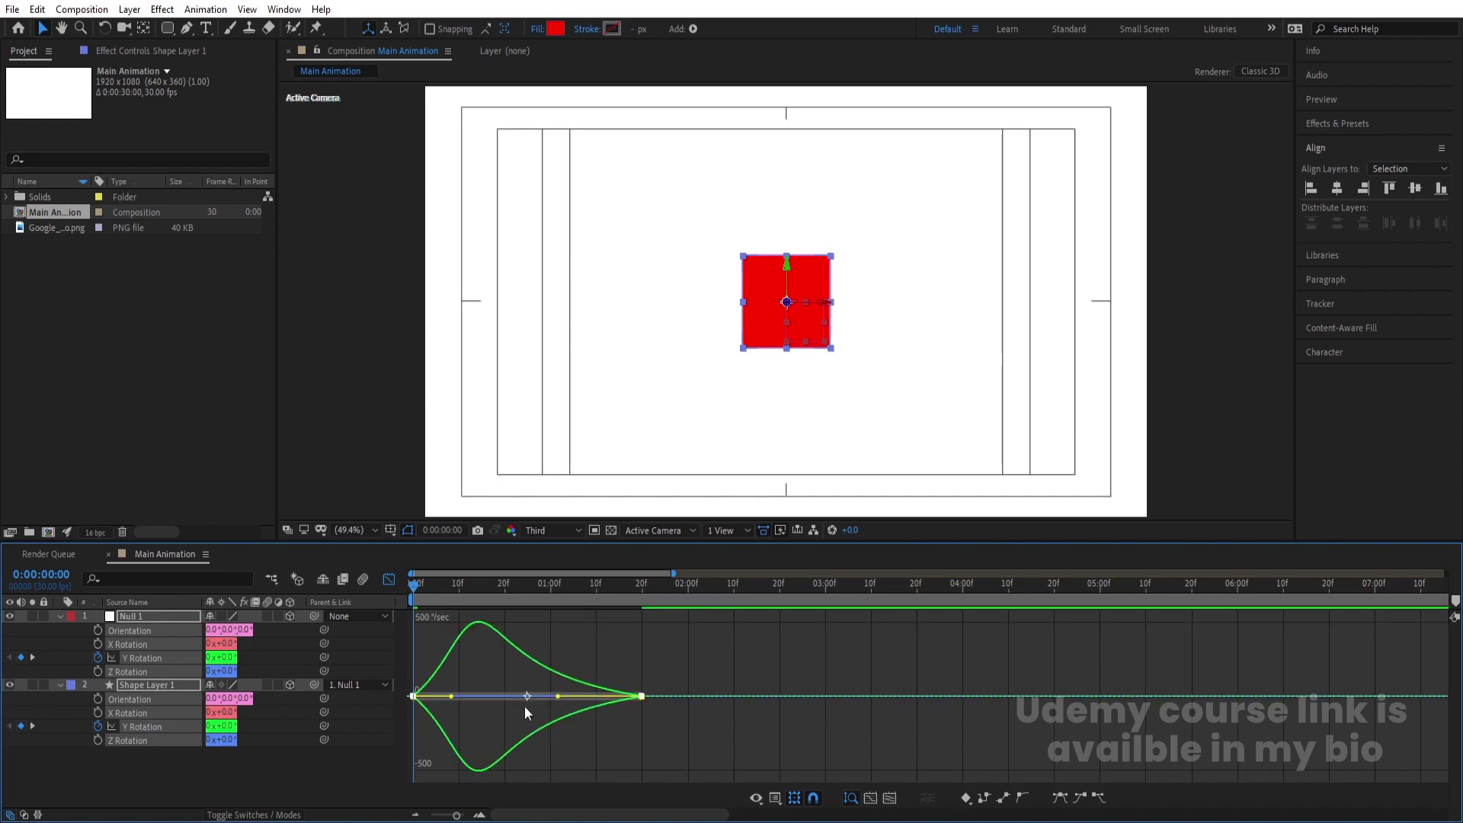
{"action": "left_click_drag", "start_coordinate": [451, 696], "coordinate": [486, 696]}
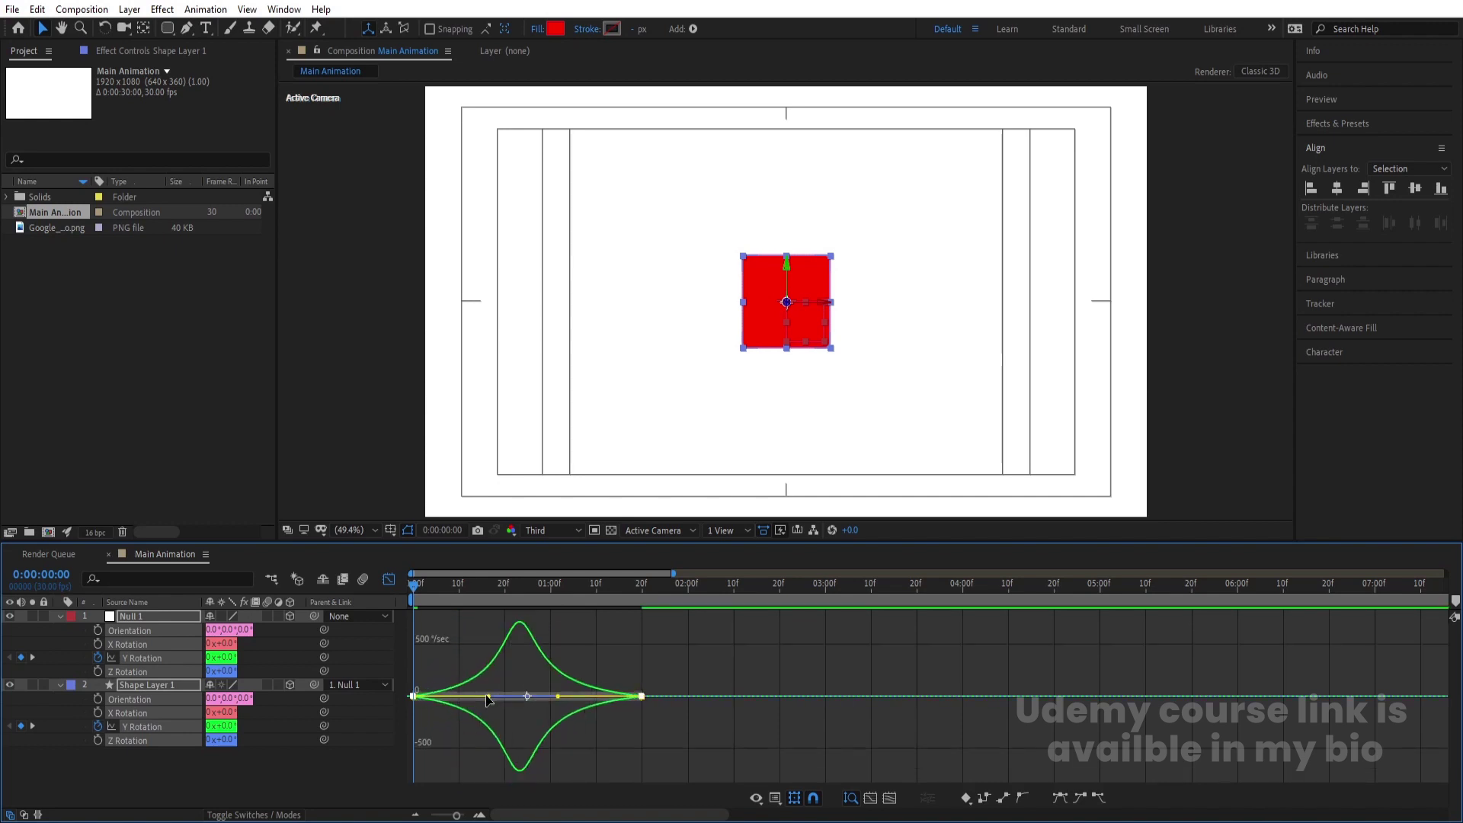
{"action": "key", "text": "shift+F3"}
Preview the eased orbit of the rectangle and deselect the layers and keyframes.
{"action": "key", "text": "space"}
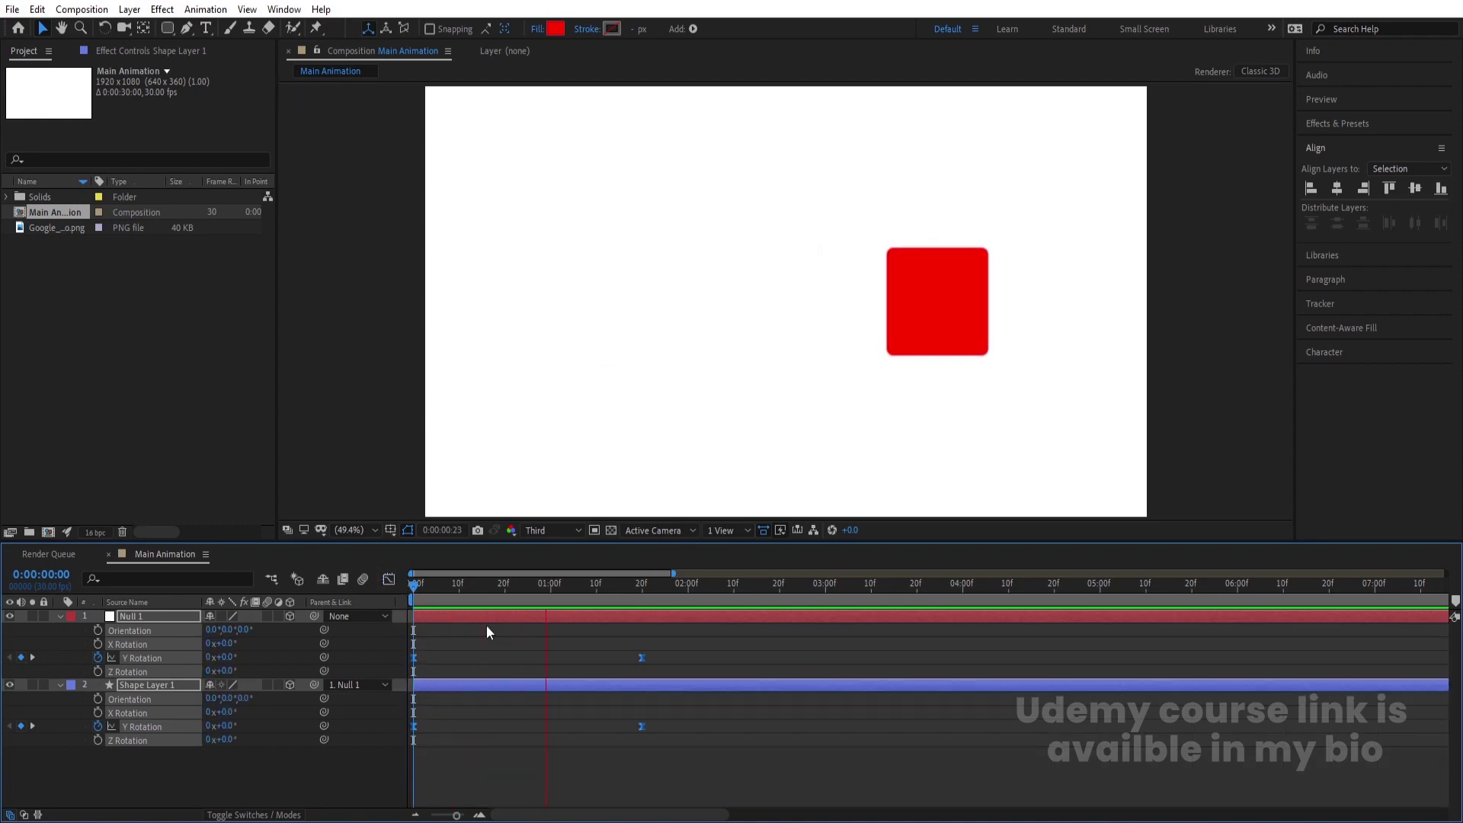
{"action": "key", "text": "space"}
{"action": "key", "text": "minus"}
{"action": "left_click", "coordinate": [464, 646]}
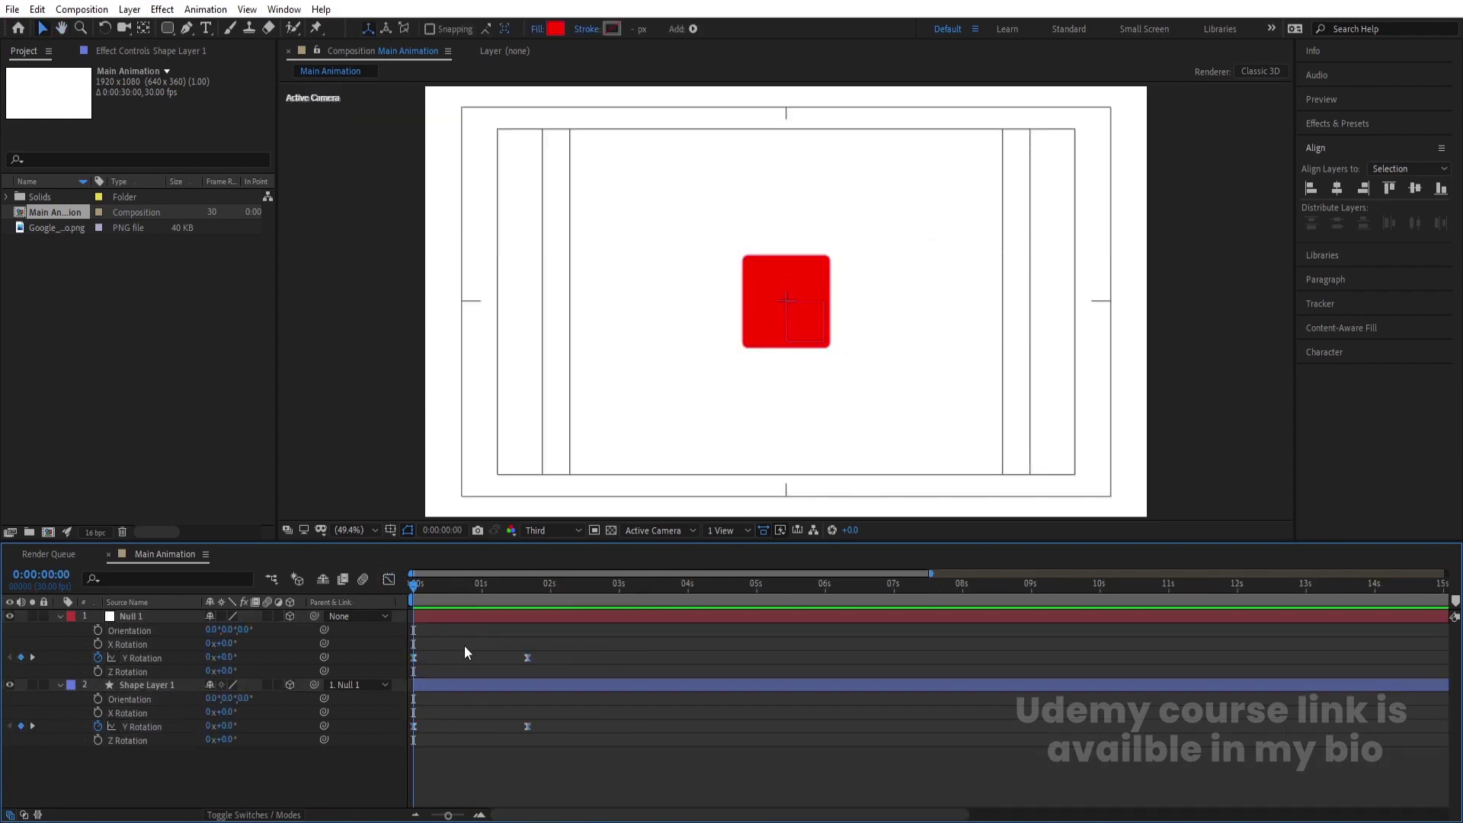
Keyframe the red shape layer's Scale at the start of the composition and reveal all its keyframed properties.
{"action": "left_click", "coordinate": [144, 684]}
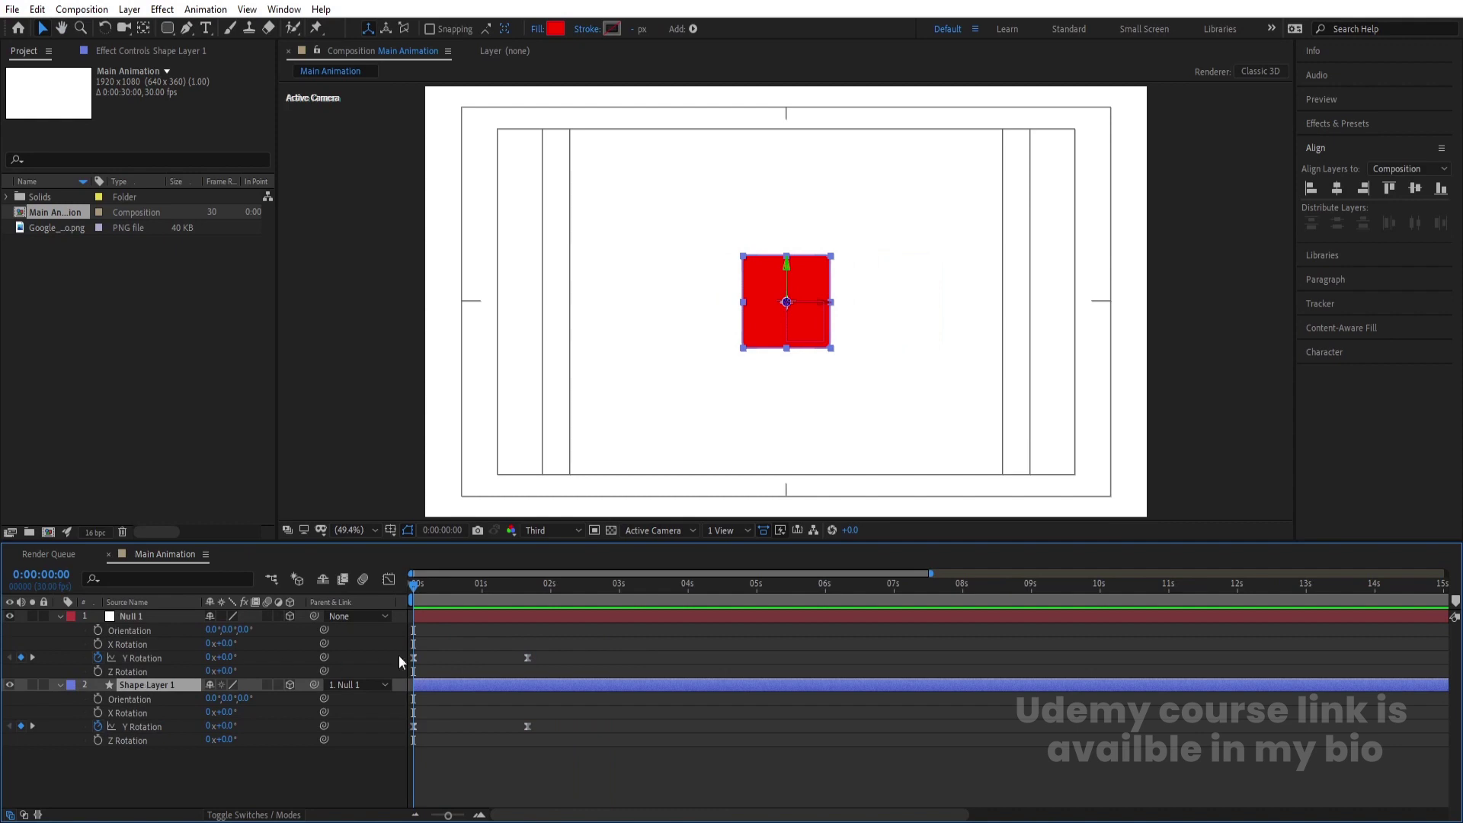
{"action": "key", "text": "alt+shift+s"}
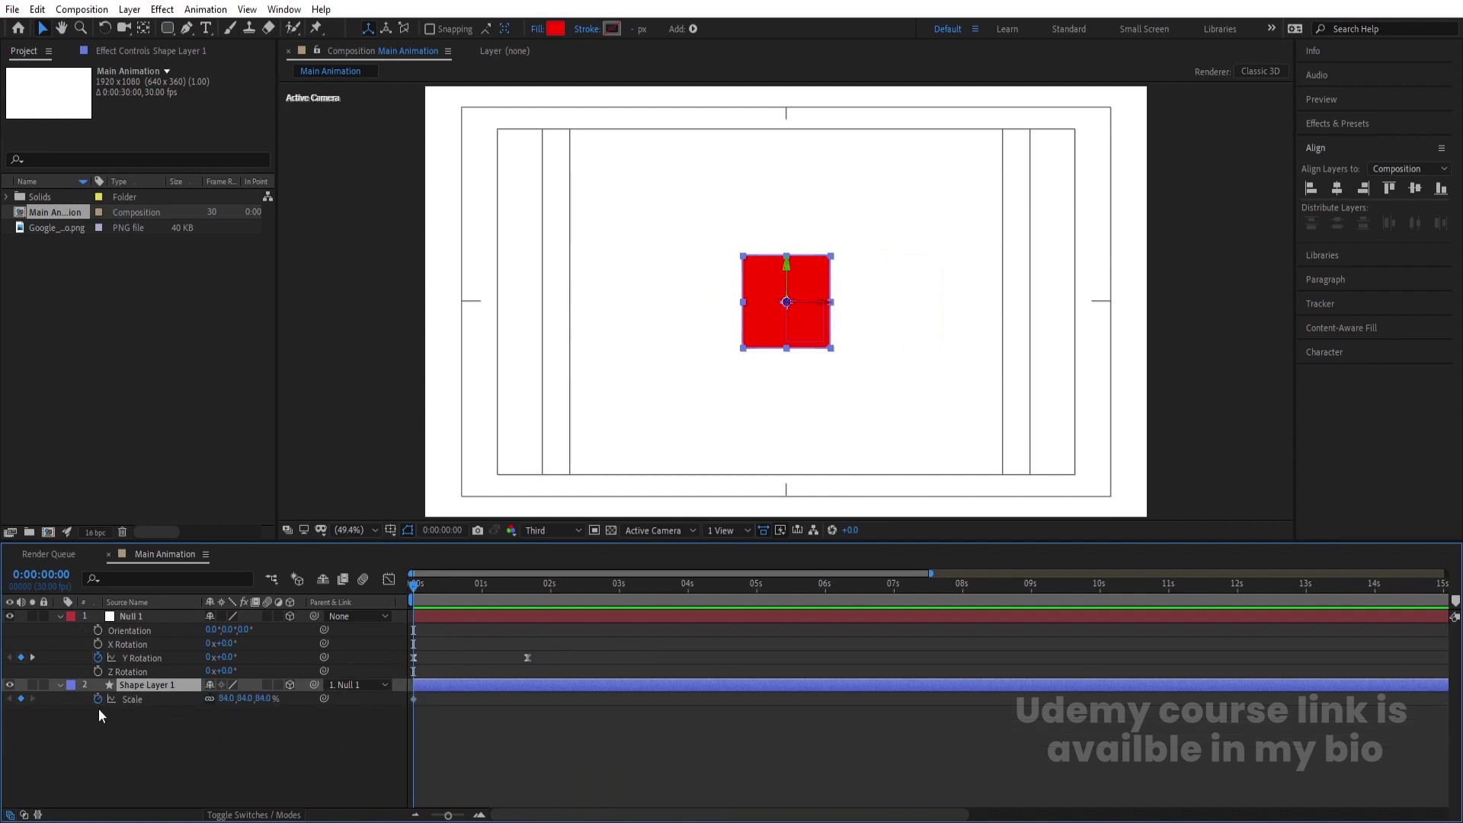
{"action": "key", "text": "equal"}
{"action": "key", "text": "equal"}
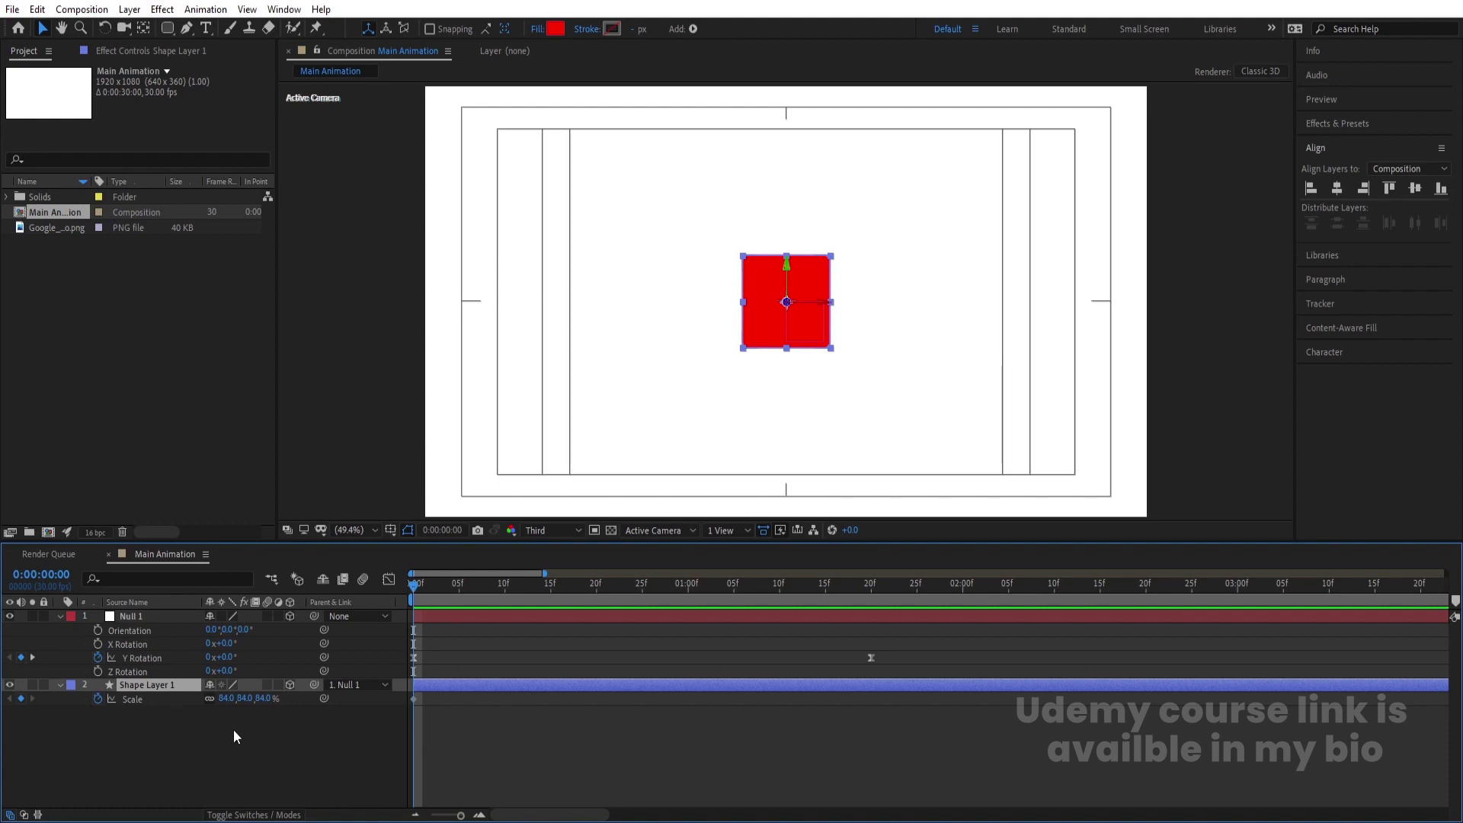
{"action": "key", "text": "u"}
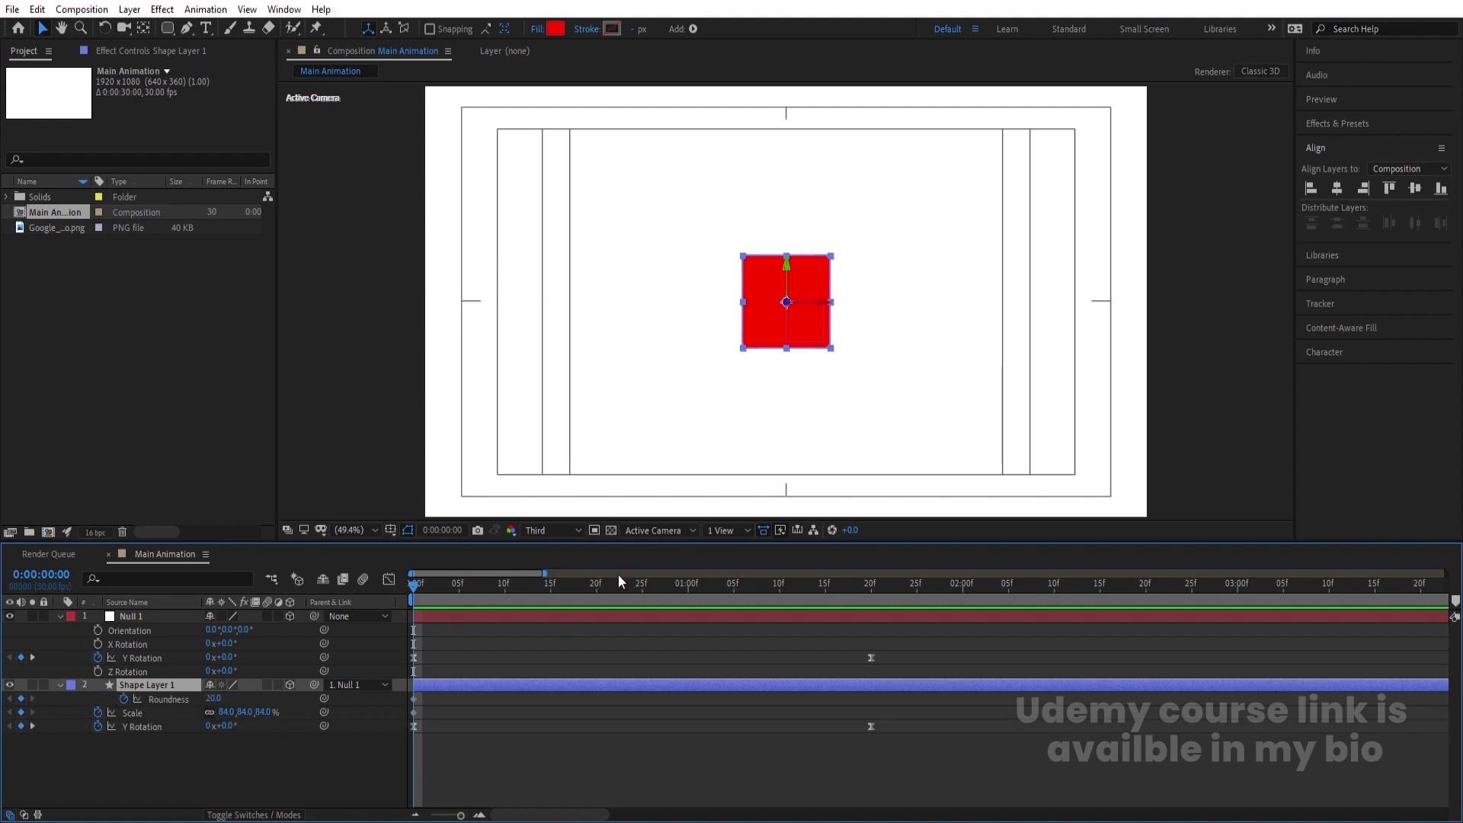
At 0:00:00:10, set the red shape's Scale to 62% and its Roundness to 170 so it becomes a small circle.
{"action": "left_click_drag", "start_coordinate": [432, 585], "coordinate": [503, 596]}
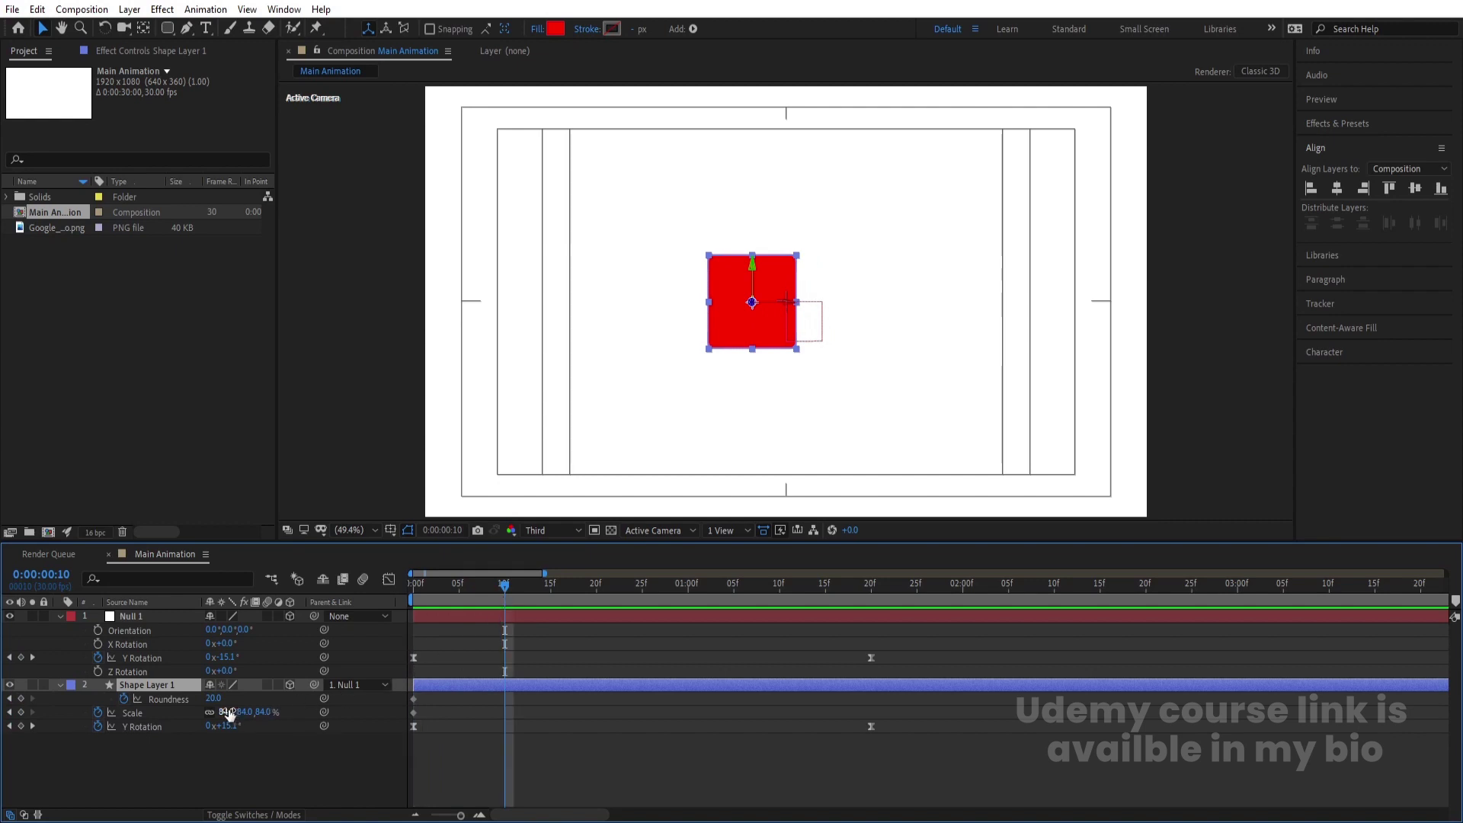
{"action": "left_click_drag", "start_coordinate": [228, 712], "coordinate": [229, 714]}
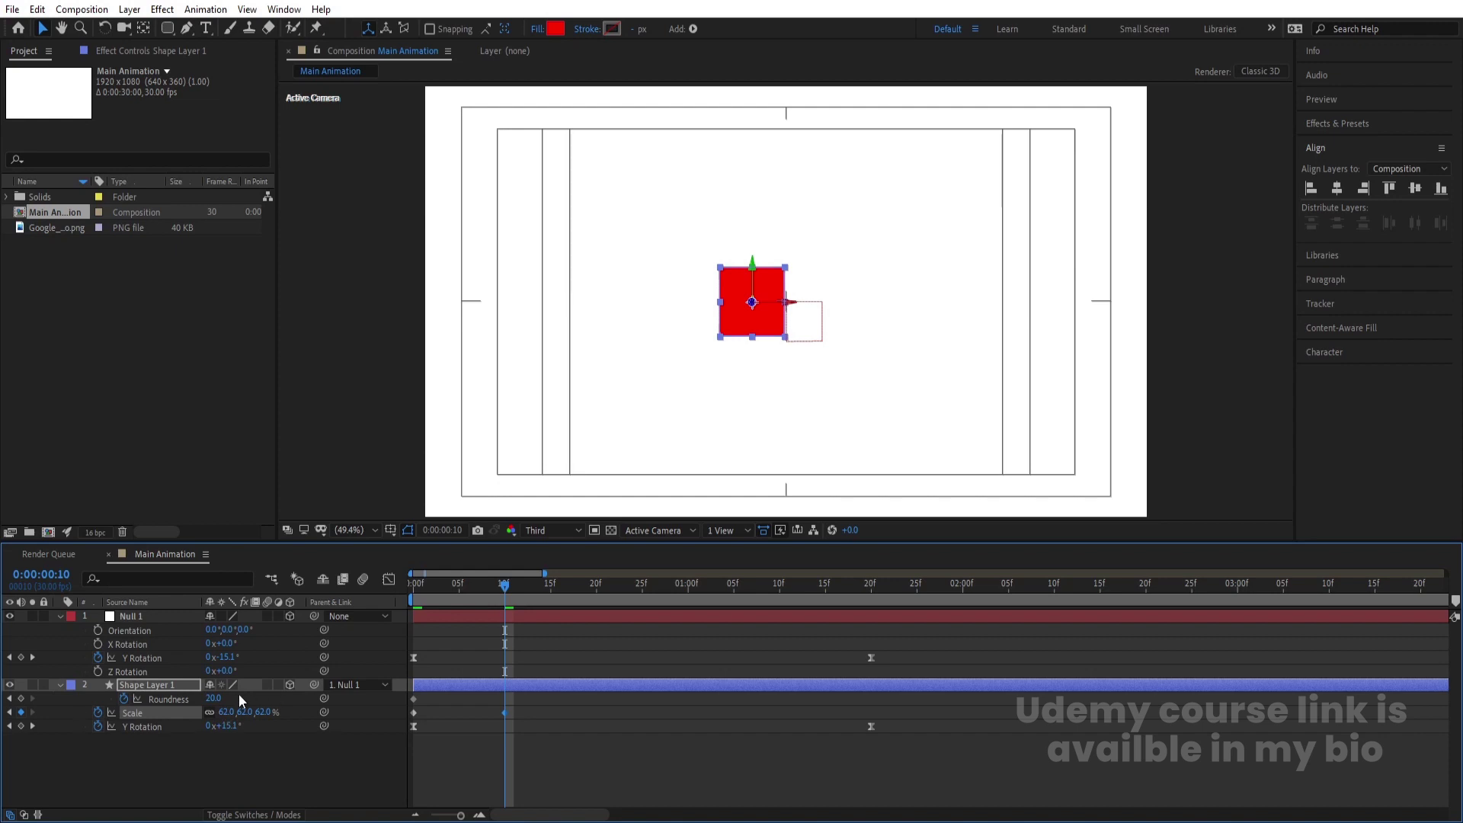
{"action": "left_click_drag", "start_coordinate": [216, 699], "coordinate": [321, 685]}
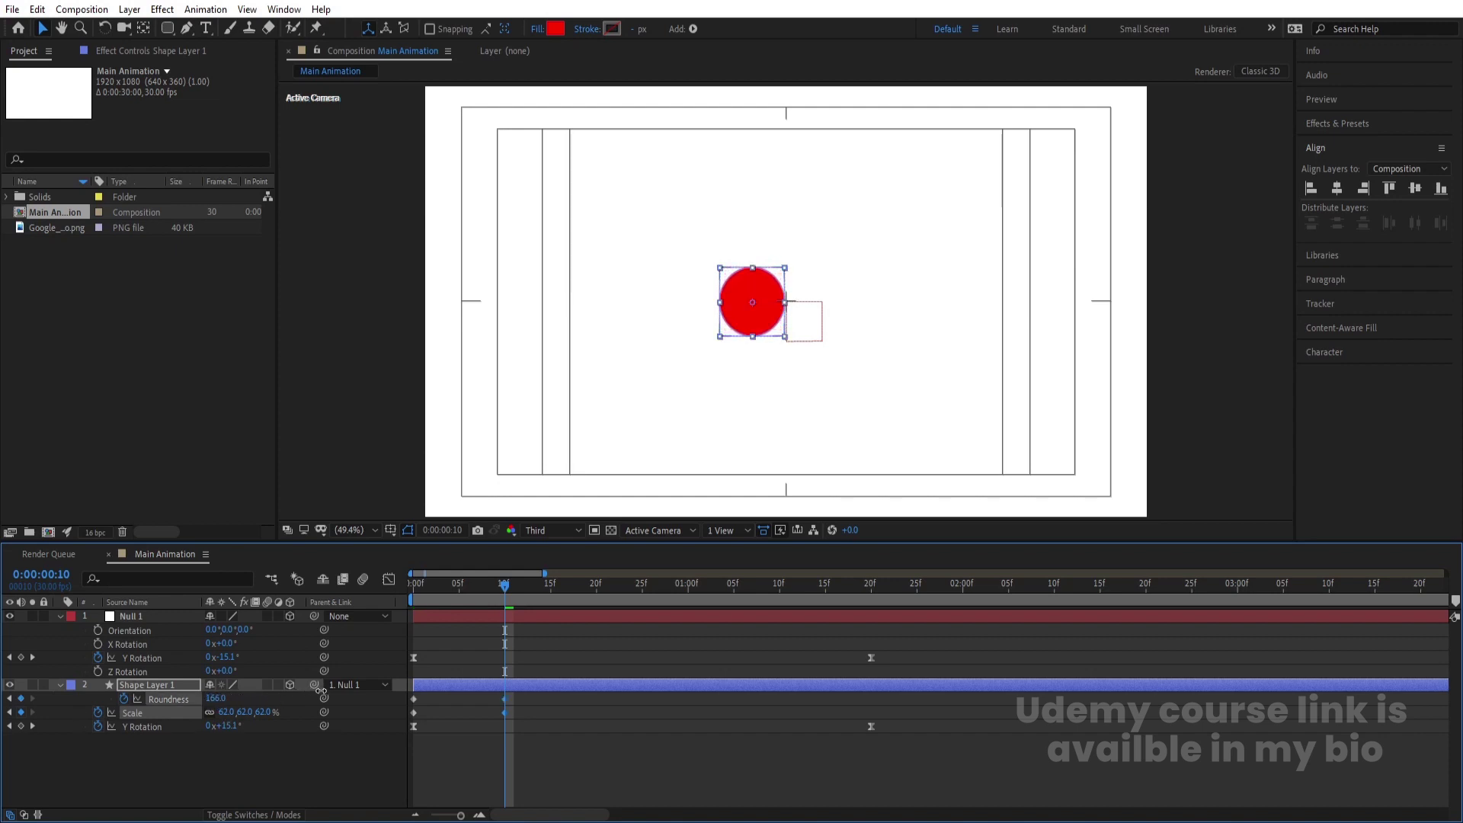
{"action": "left_click", "coordinate": [216, 698]}
{"action": "key", "text": "Return"}
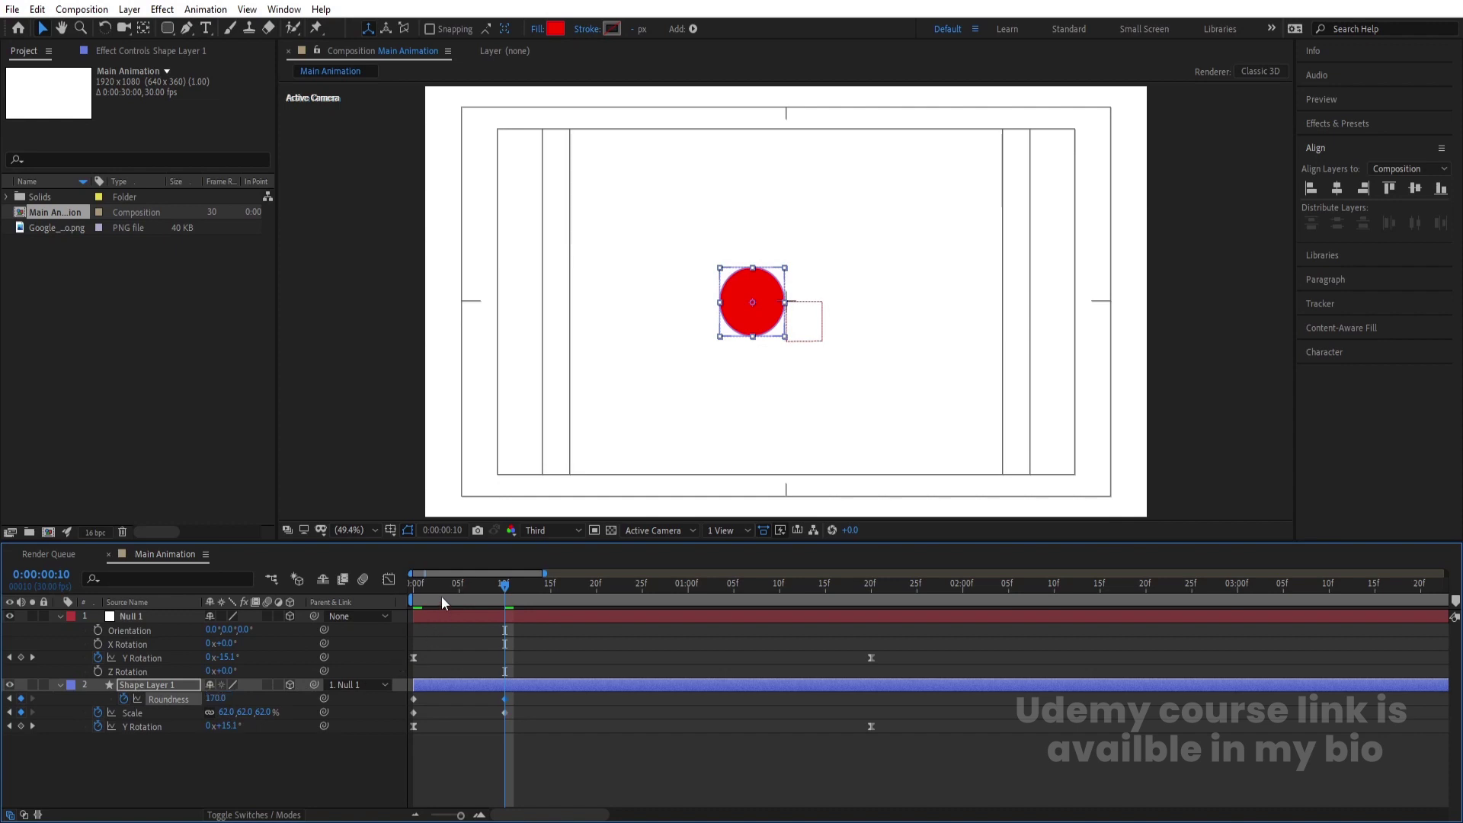
Preview the square-to-circle morph from the start and apply Easy Ease to the shape's Roundness and Scale keyframes.
{"action": "left_click_drag", "start_coordinate": [441, 596], "coordinate": [379, 592]}
{"action": "key", "text": "space"}
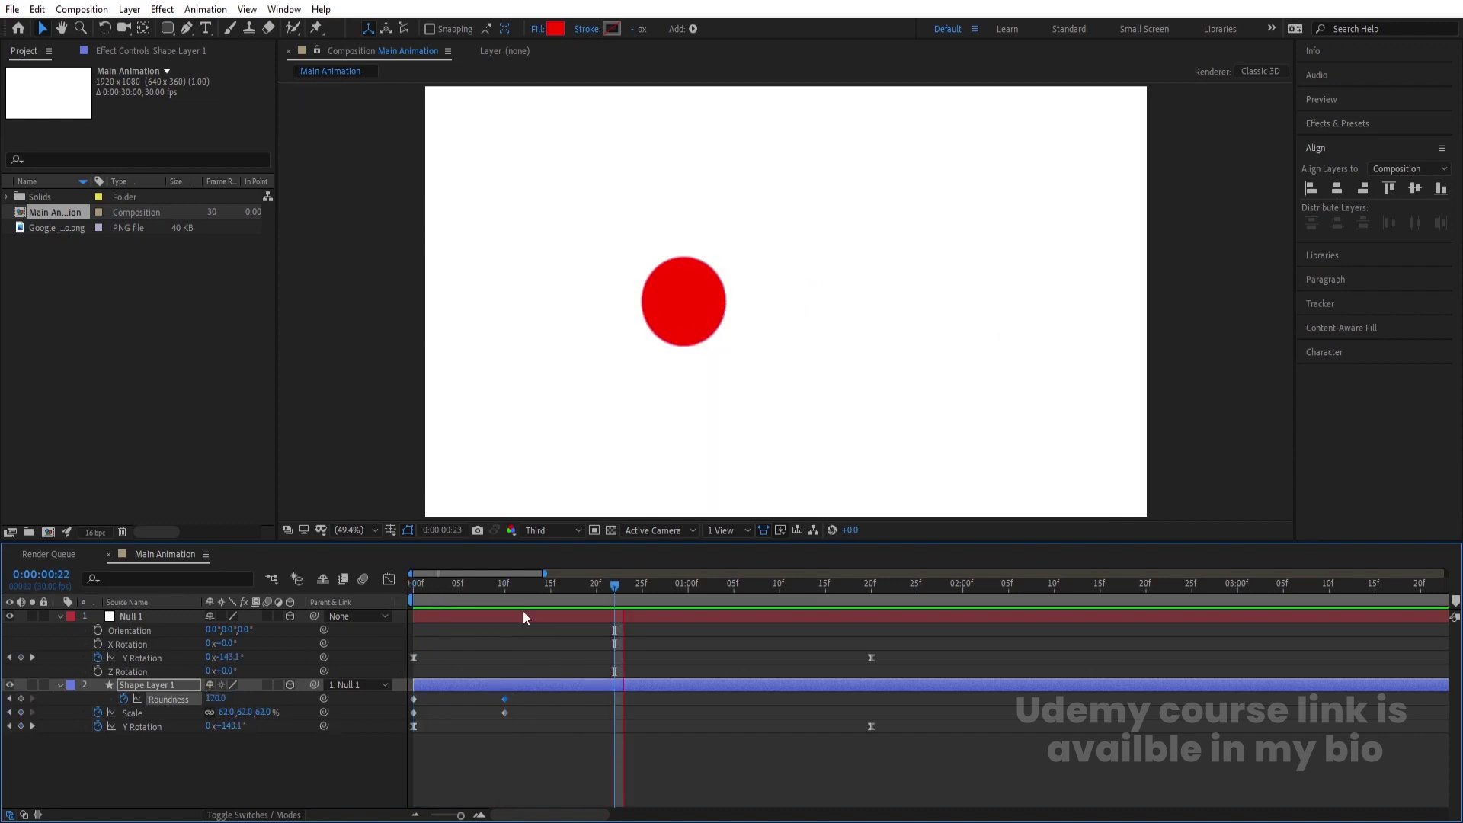
{"action": "key", "text": "space"}
{"action": "left_click_drag", "start_coordinate": [537, 713], "coordinate": [408, 687]}
{"action": "key", "text": "F9"}
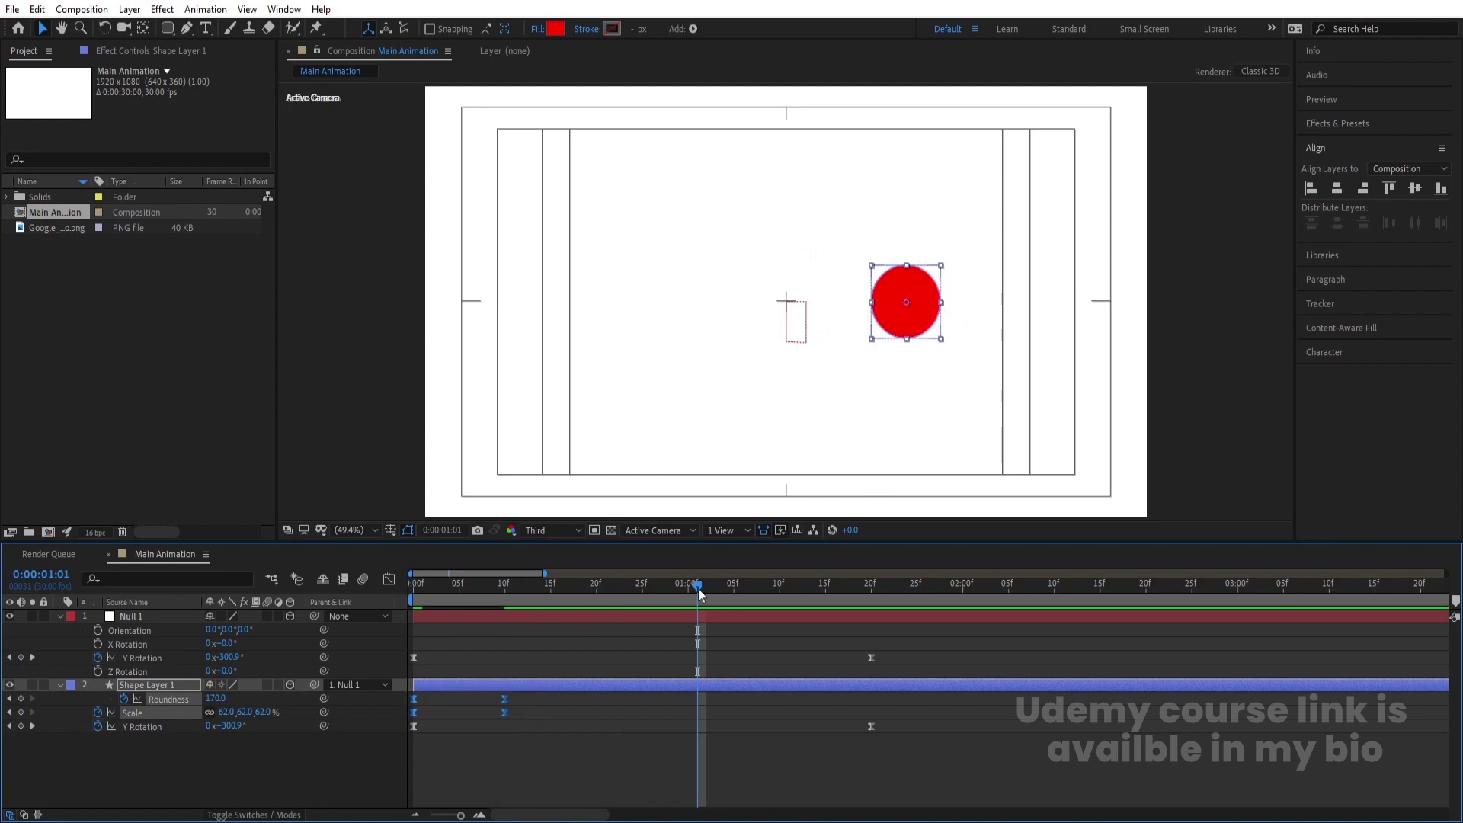
Duplicate the shape's eased Roundness and Scale keyframes at 0:00:01:07.
{"action": "left_click_drag", "start_coordinate": [698, 585], "coordinate": [756, 608]}
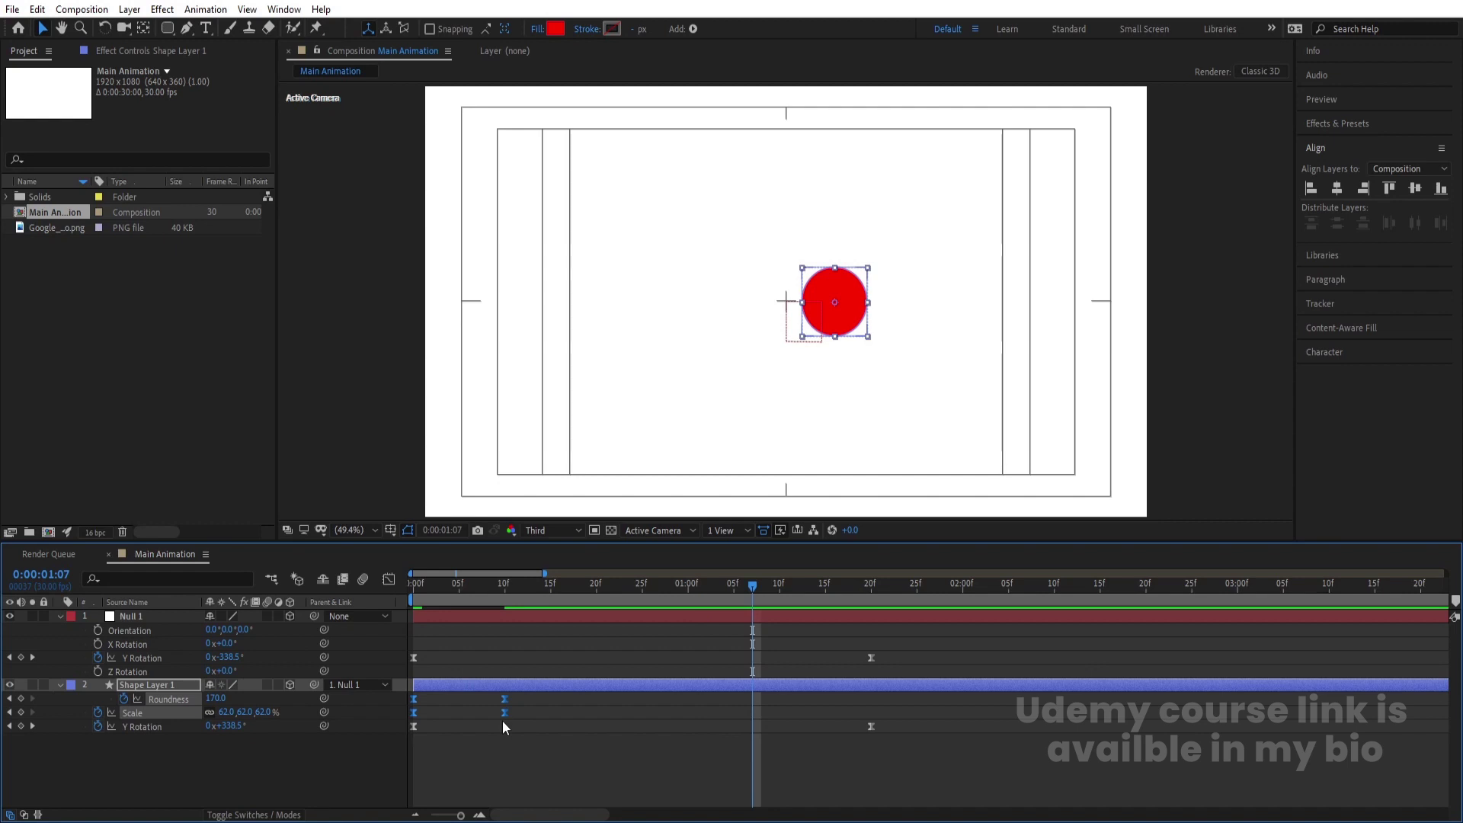
{"action": "key", "text": "ctrl+c"}
{"action": "key", "text": "ctrl+v"}
Time-reverse the pasted Roundness and Scale keyframes and shift them so the last pair aligns with the rotation end at 0:00:01:20.
{"action": "right_click", "coordinate": [753, 697]}
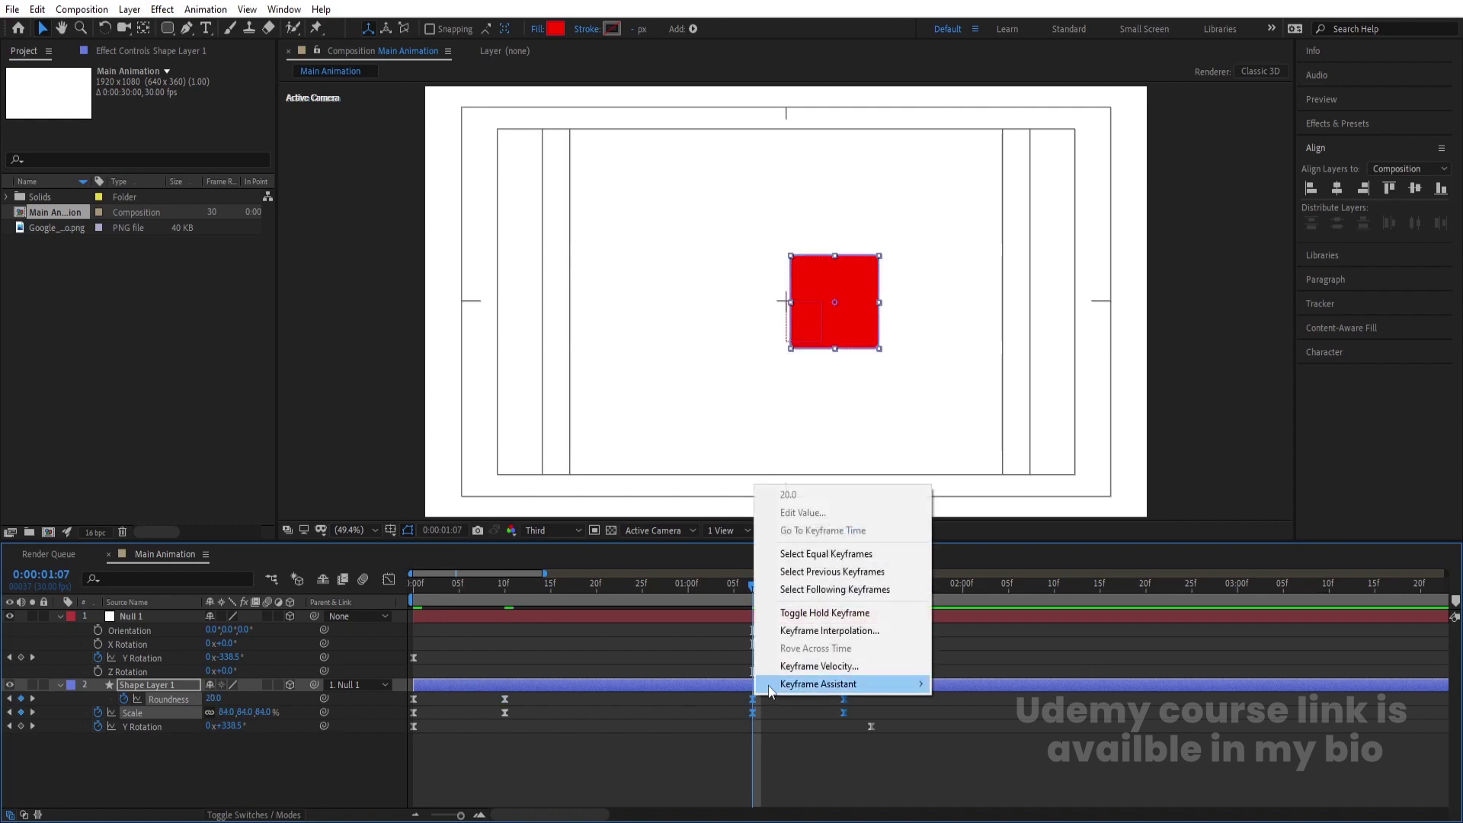
{"action": "mouse_move", "coordinate": [773, 684]}
{"action": "key", "text": "F9"}
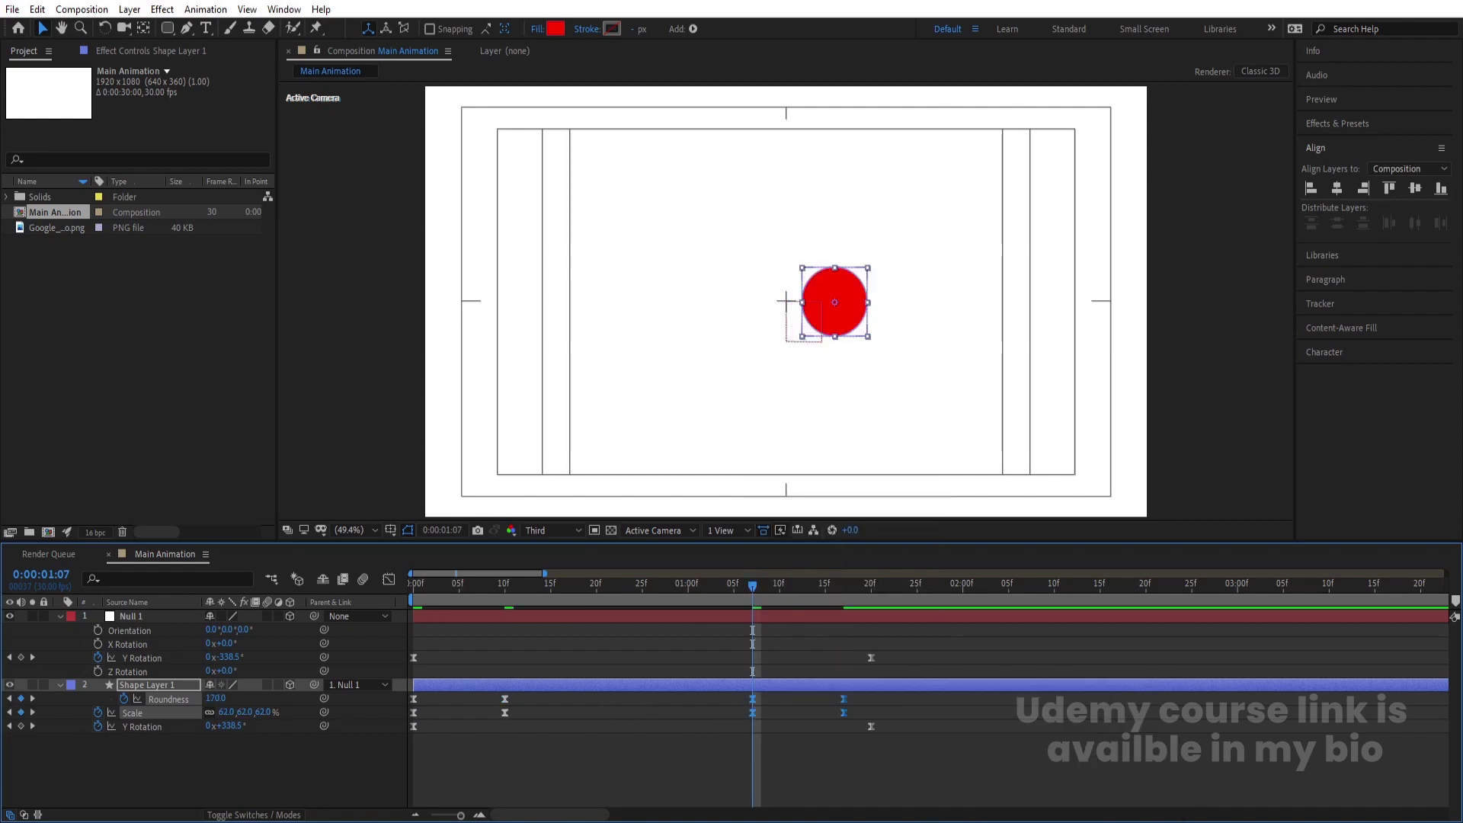
{"action": "left_click_drag", "start_coordinate": [847, 698], "coordinate": [875, 703]}
Preview the shape morphing to a circle and back during the orbit, and deselect the keyframes.
{"action": "key", "text": "space"}
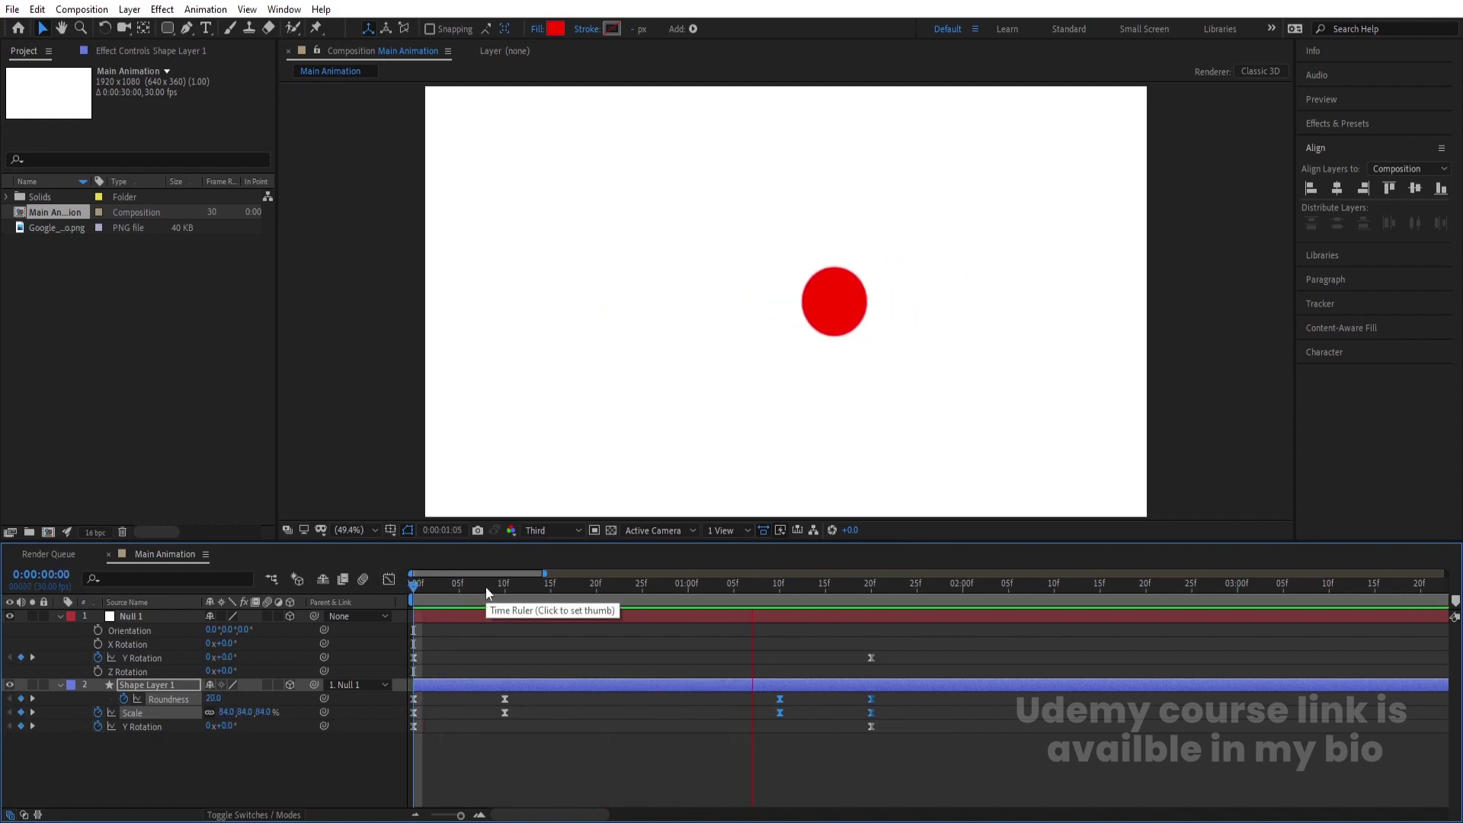
{"action": "key", "text": "space"}
{"action": "left_click", "coordinate": [748, 647]}
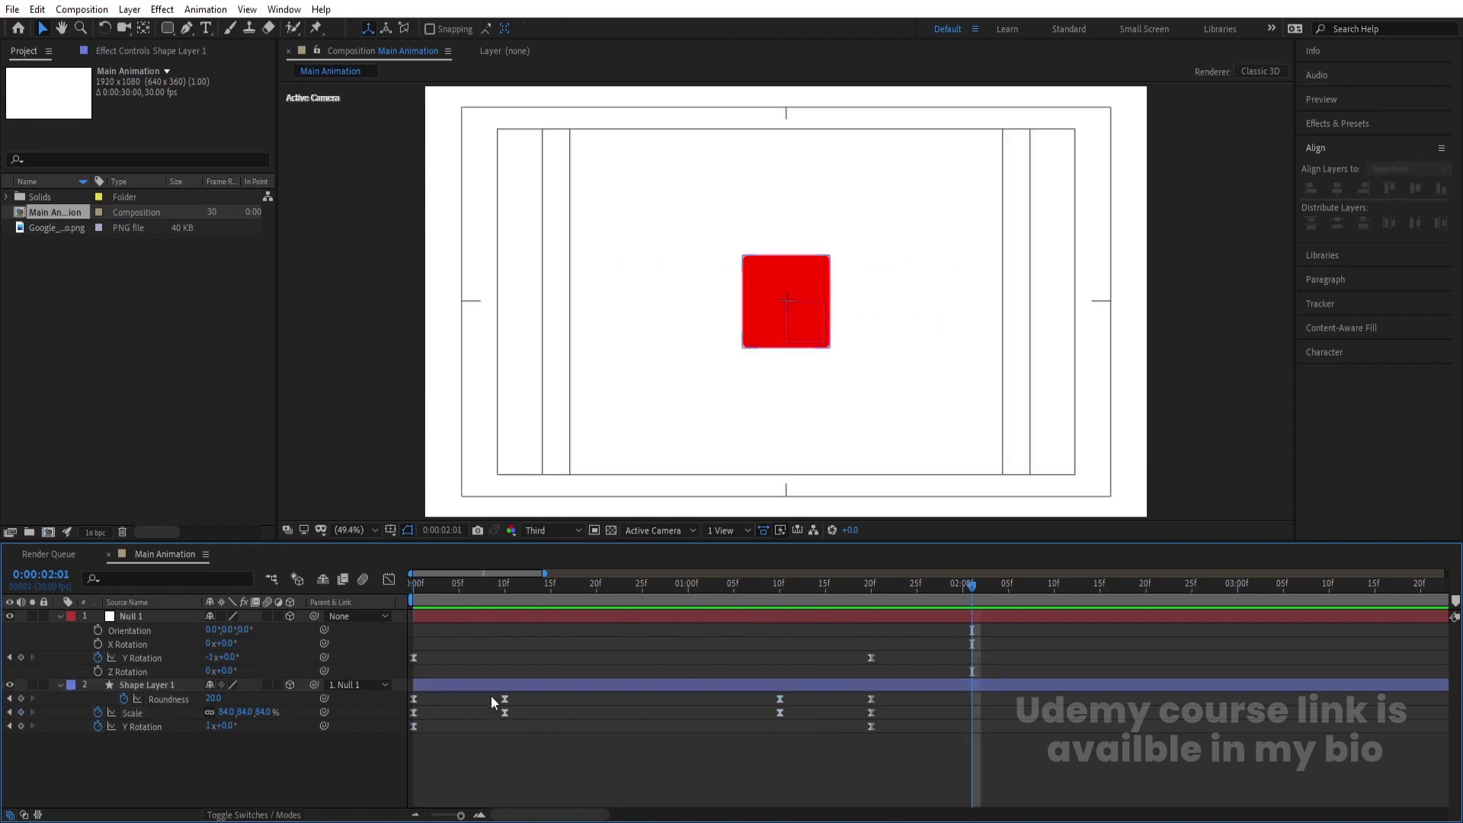
Move the shape's middle Roundness and Scale keyframe pairs inward, to 0:00:00:18 and 0:00:01:03.
{"action": "left_click_drag", "start_coordinate": [490, 694], "coordinate": [579, 706]}
{"action": "left_click", "coordinate": [757, 707]}
{"action": "left_click_drag", "start_coordinate": [757, 706], "coordinate": [714, 706]}
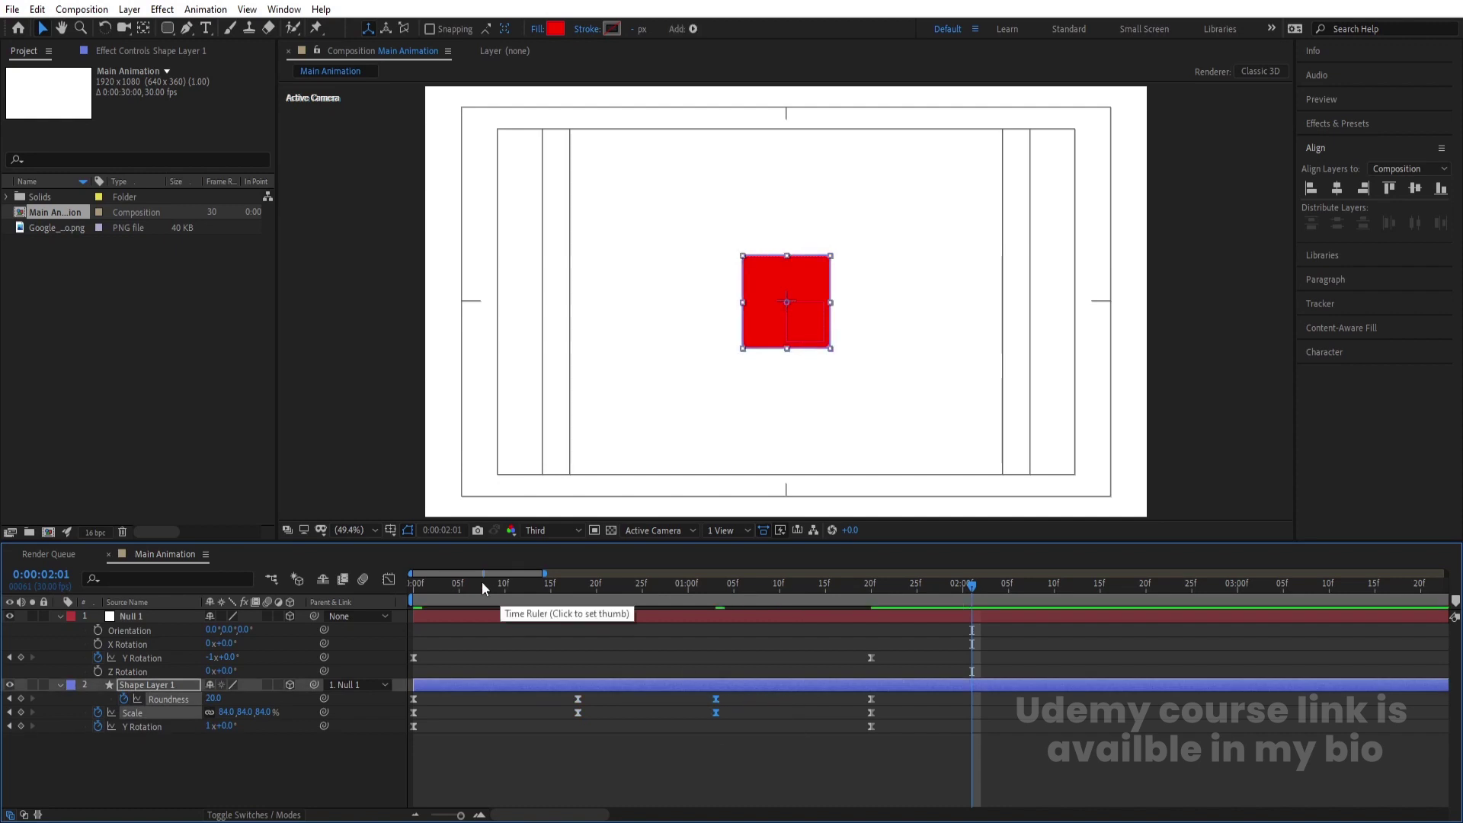
Play back the retimed morph from the start, return to the first frame and collapse the properties of all layers.
{"action": "key", "text": "Home"}
{"action": "key", "text": "space"}
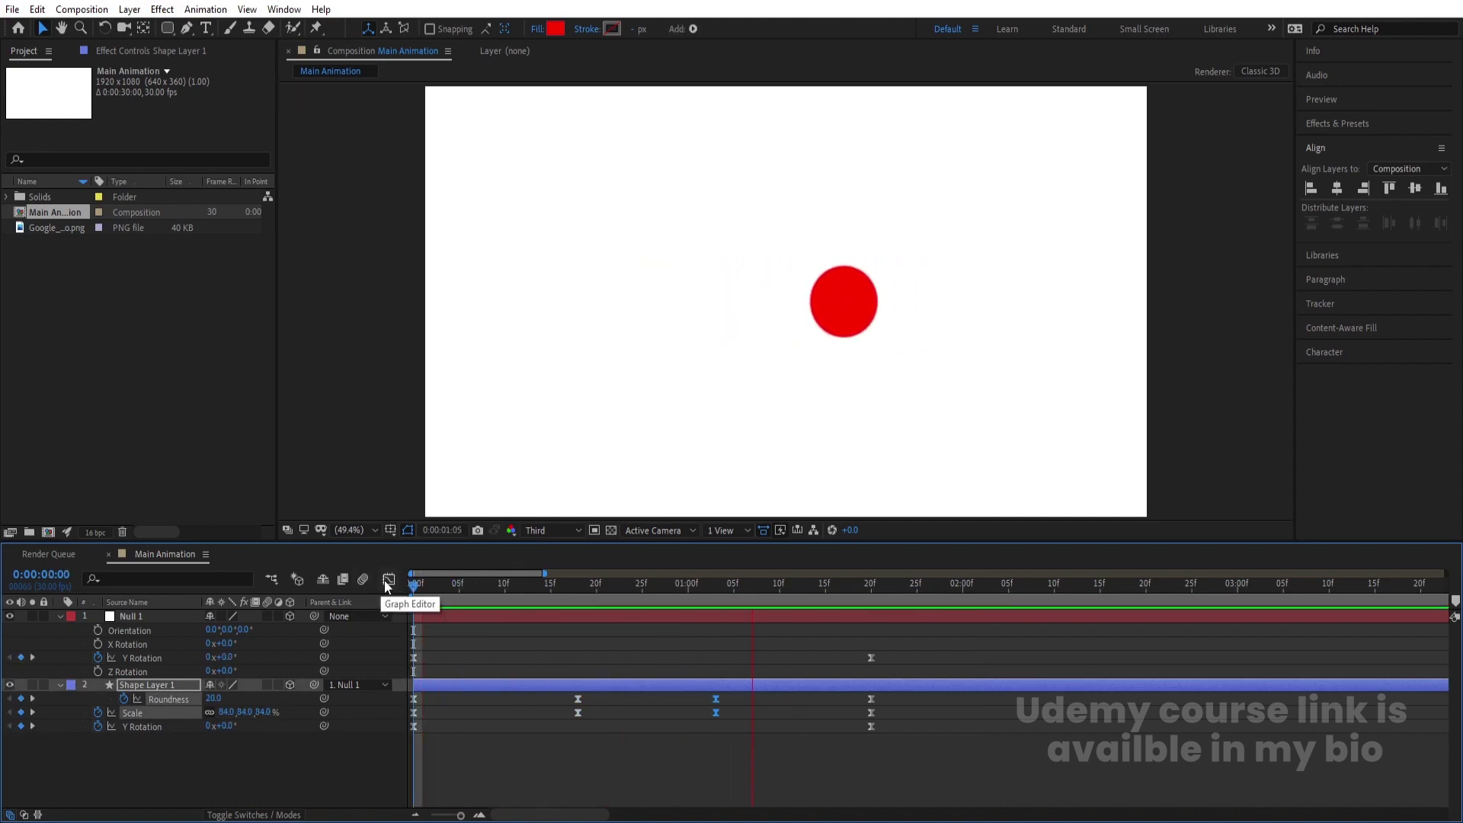
{"action": "key", "text": "space"}
{"action": "key", "text": "Home"}
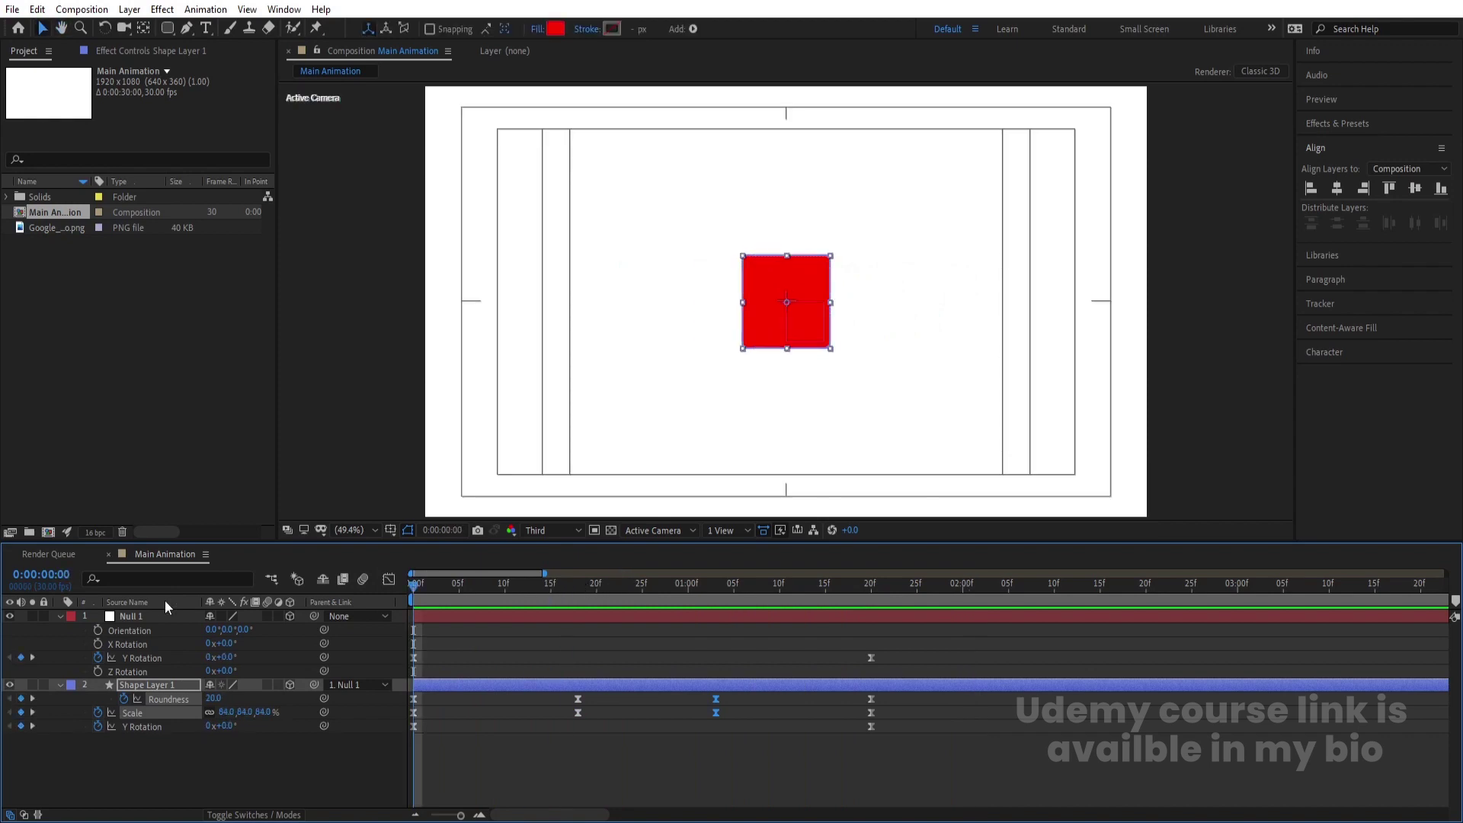
{"action": "key", "text": "space"}
{"action": "key", "text": "space"}
{"action": "key", "text": "Home"}
{"action": "left_click", "coordinate": [246, 773]}
{"action": "key", "text": "u"}
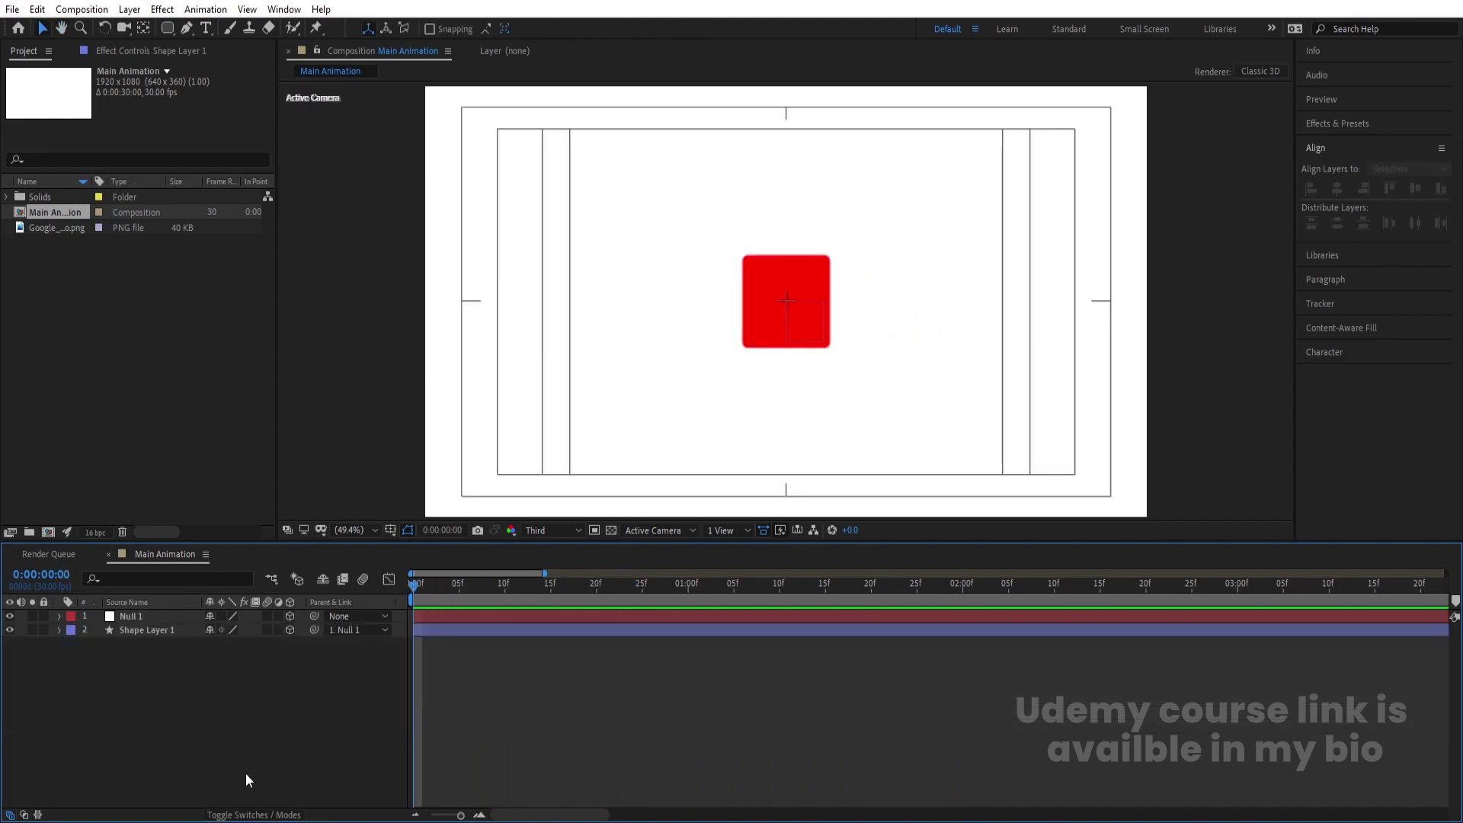
Add the Google G logo PNG to the composition above the null and make it a 3D layer.
{"action": "left_click", "coordinate": [49, 218]}
{"action": "left_click", "coordinate": [60, 227]}
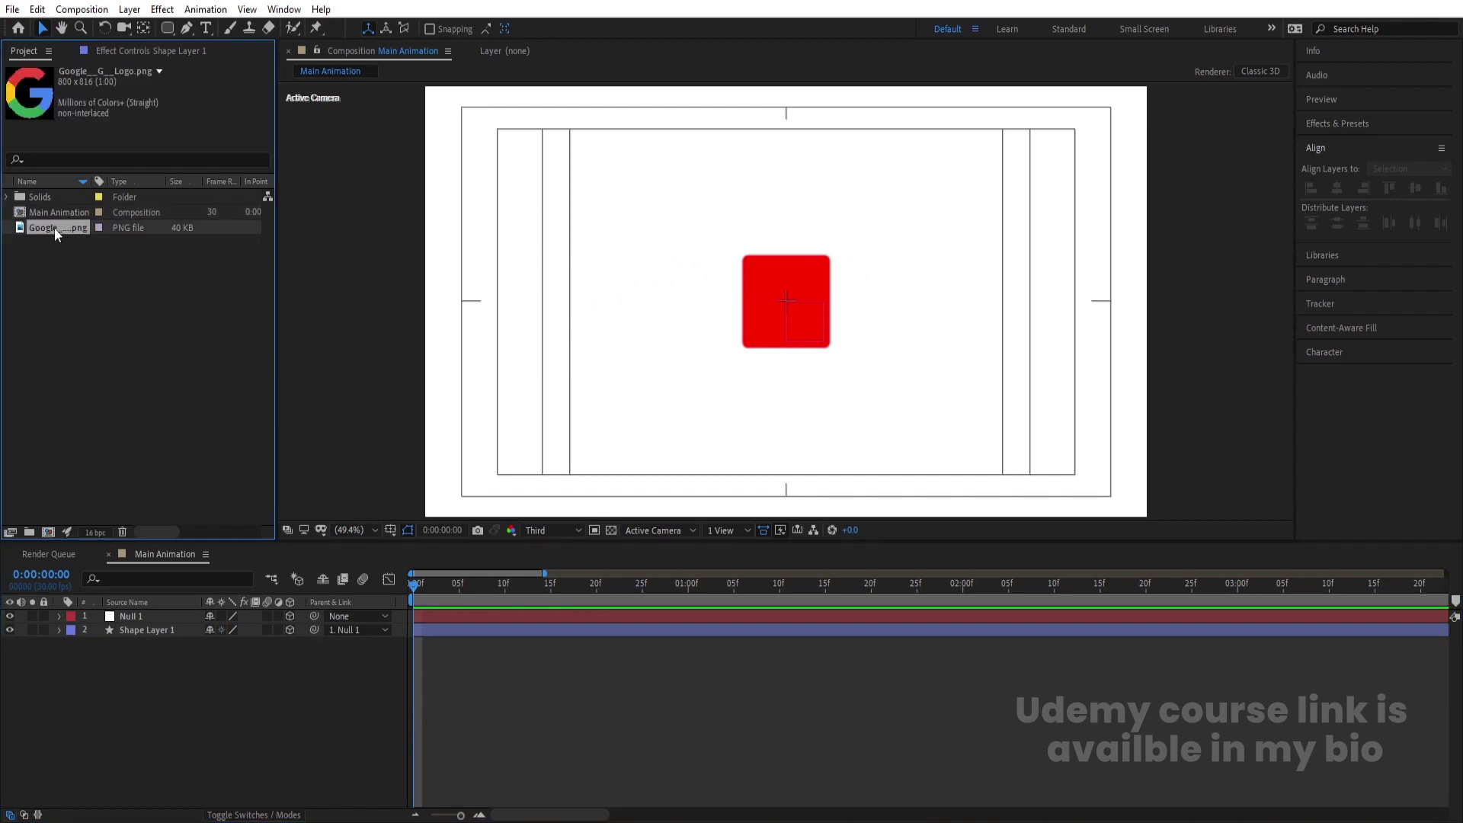
{"action": "left_click_drag", "start_coordinate": [160, 456], "coordinate": [140, 614]}
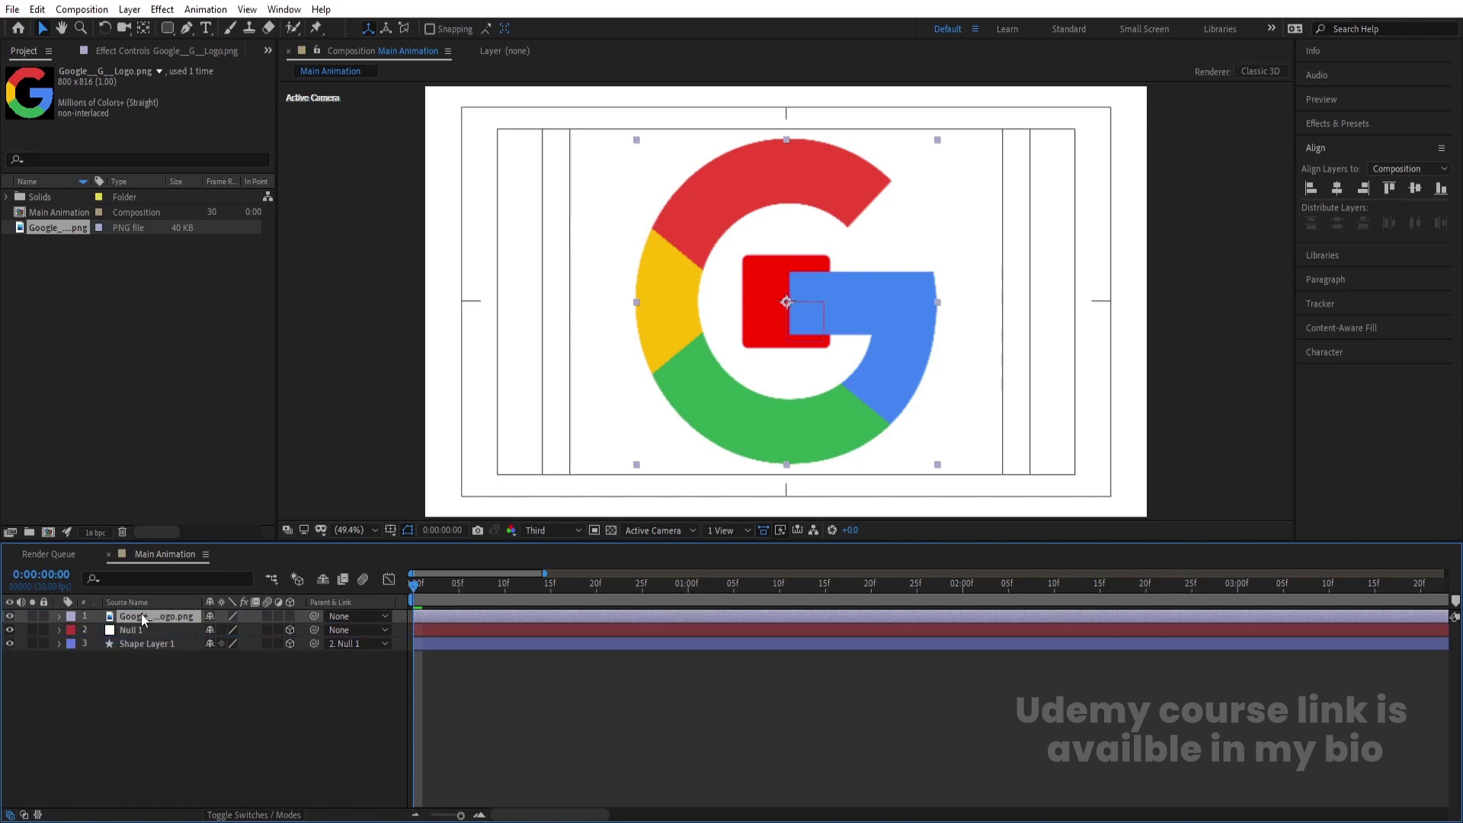
{"action": "left_click", "coordinate": [291, 615]}
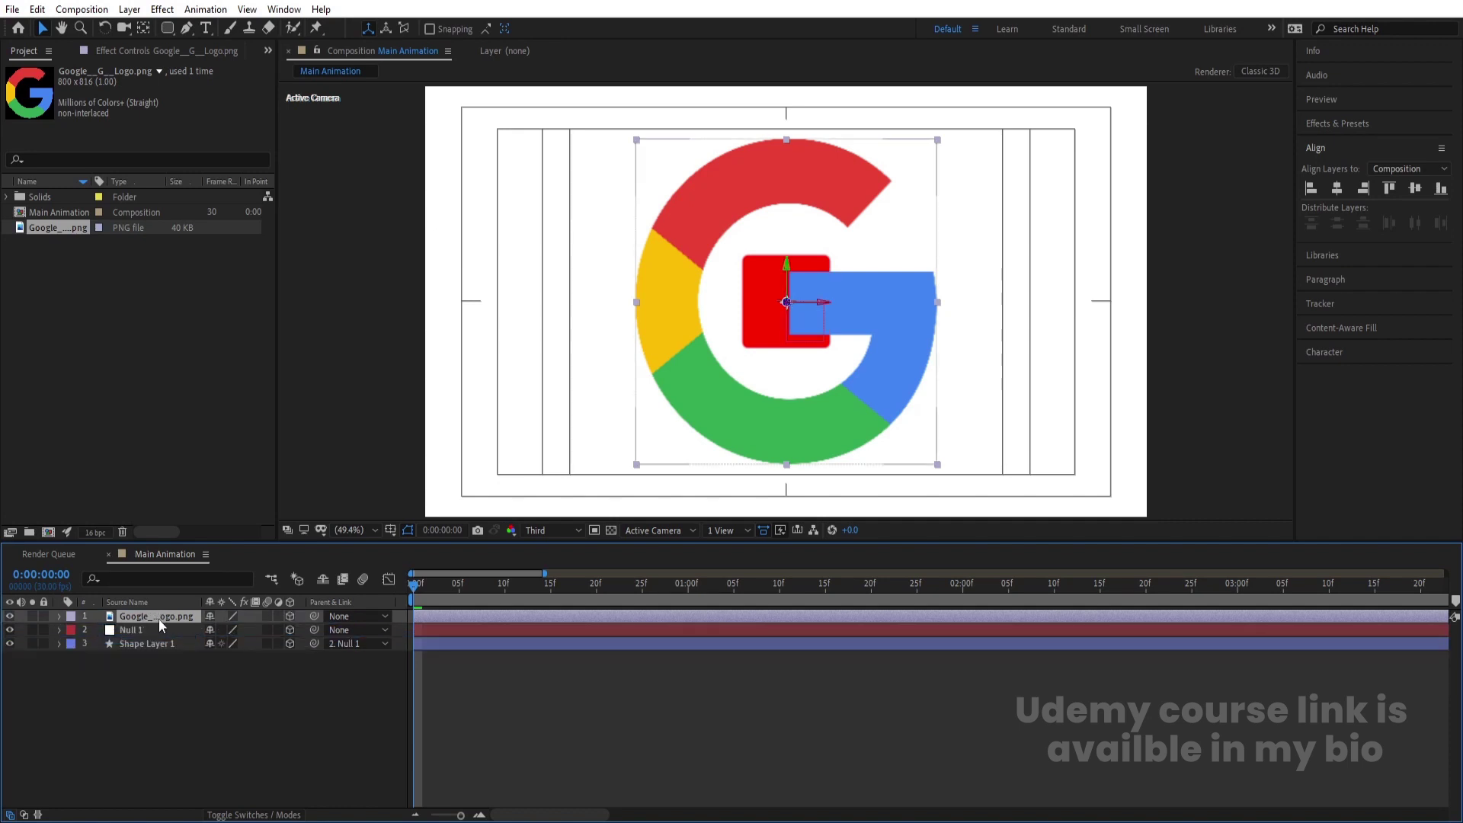
Scale the logo to 23% so it fits inside the red square, and keyframe its Scale at the first frame.
{"action": "key", "text": "s"}
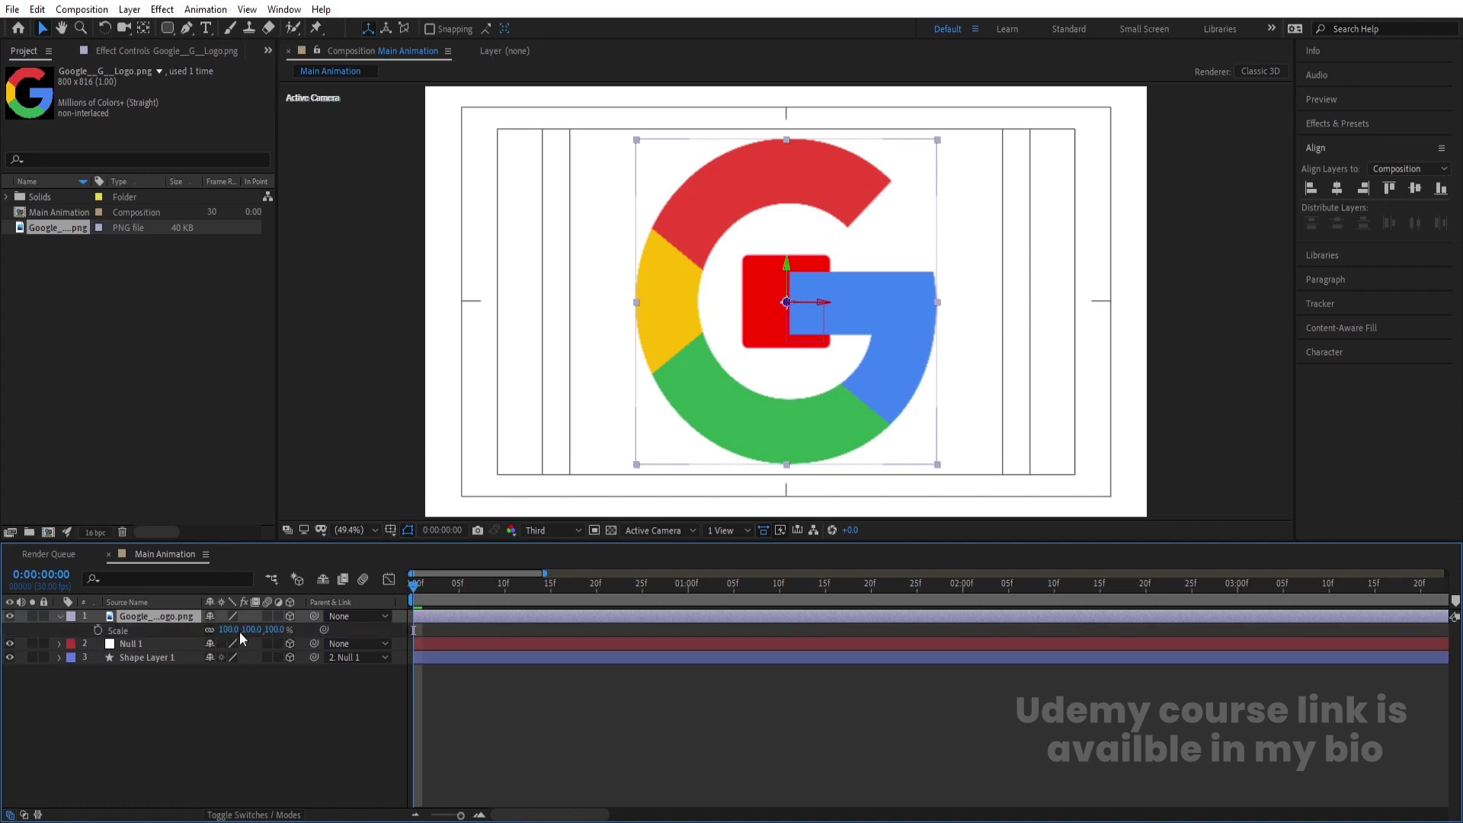
{"action": "left_click_drag", "start_coordinate": [239, 633], "coordinate": [174, 631]}
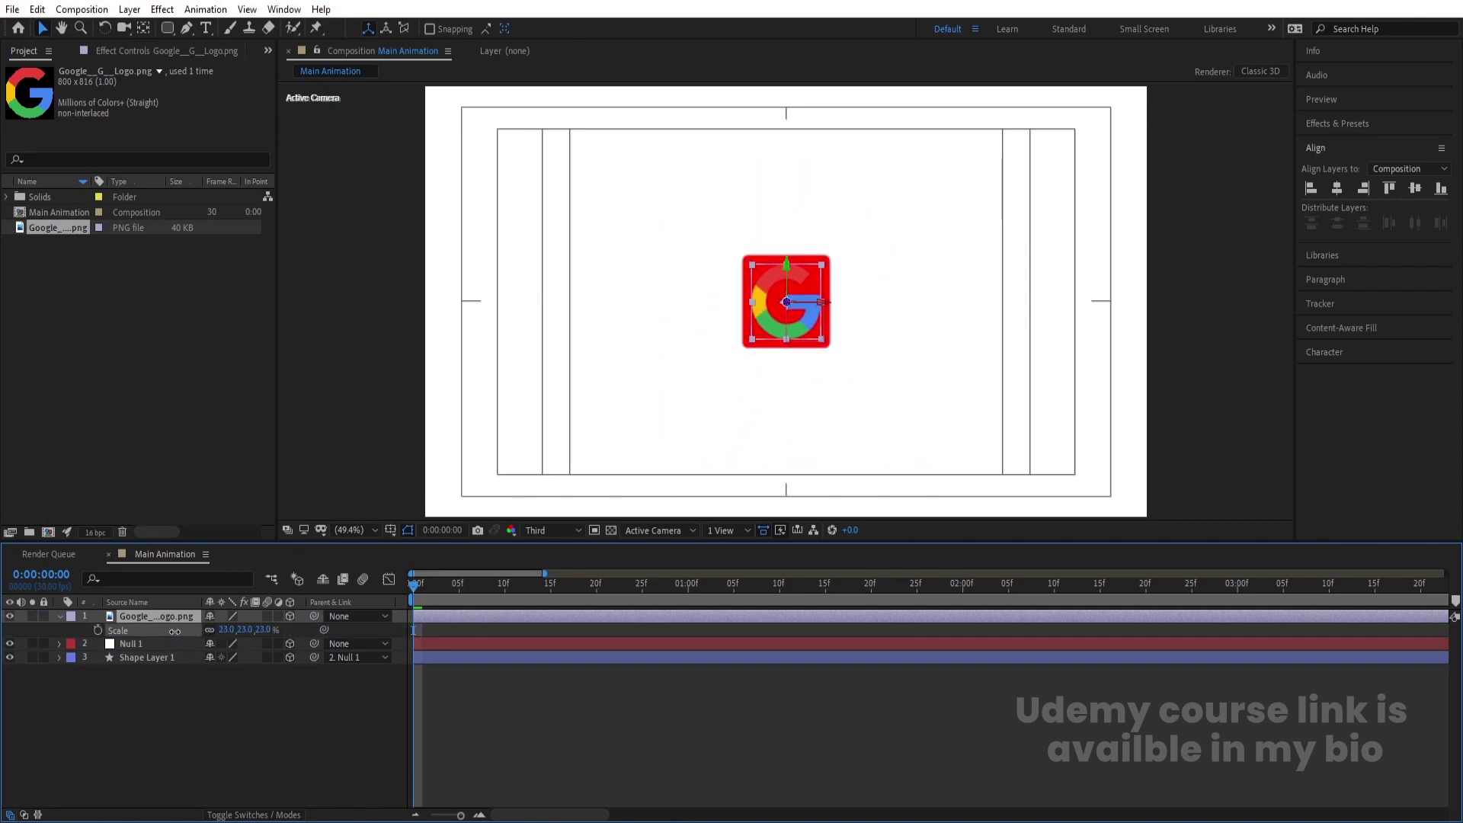
{"action": "left_click", "coordinate": [97, 630]}
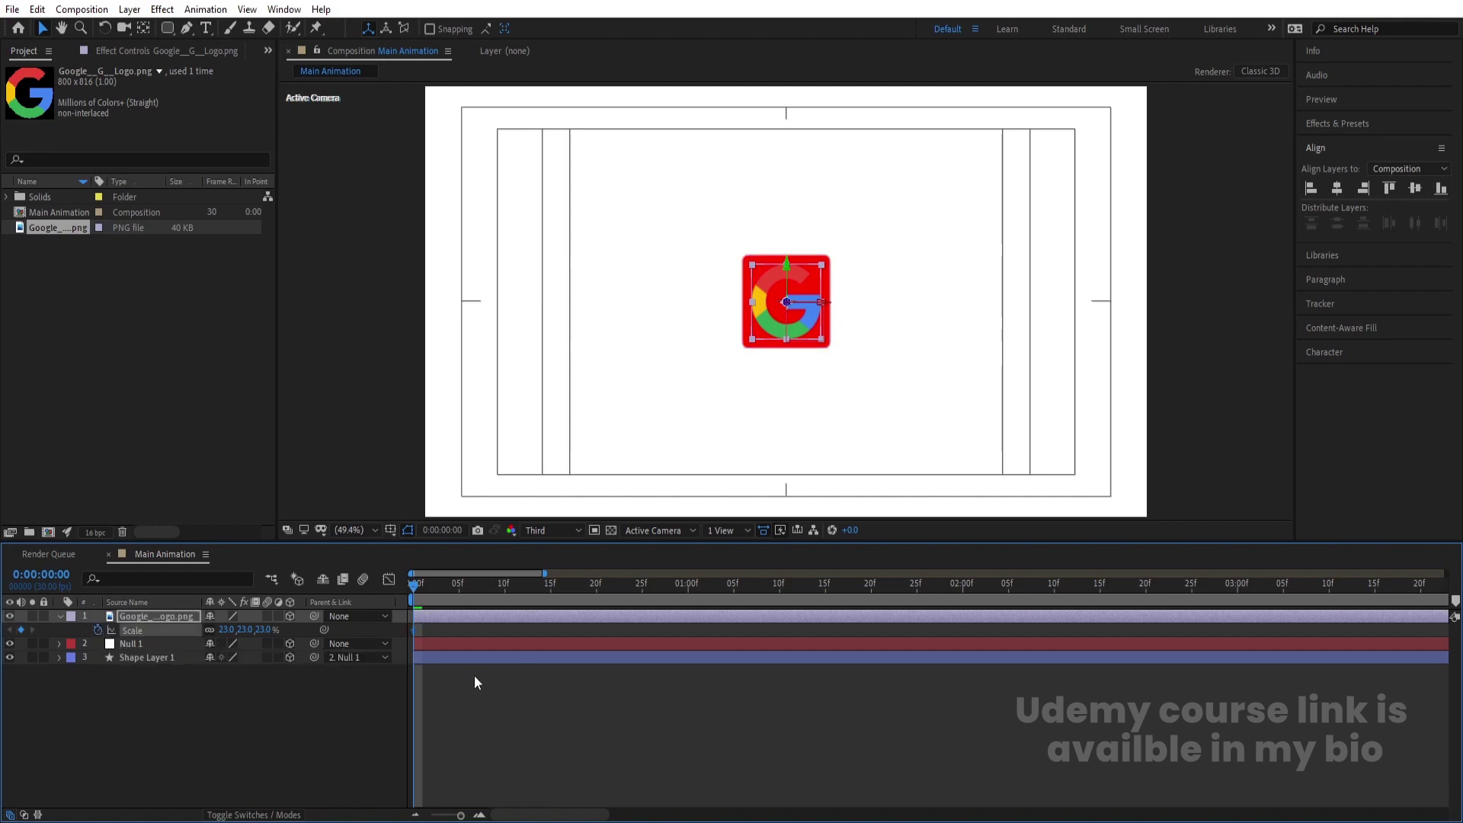
Reveal the keyframes of all layers and set the logo's Scale to 15% at 0:00:00:18.
{"action": "left_click", "coordinate": [492, 682]}
{"action": "key", "text": "u"}
{"action": "key", "text": "k"}
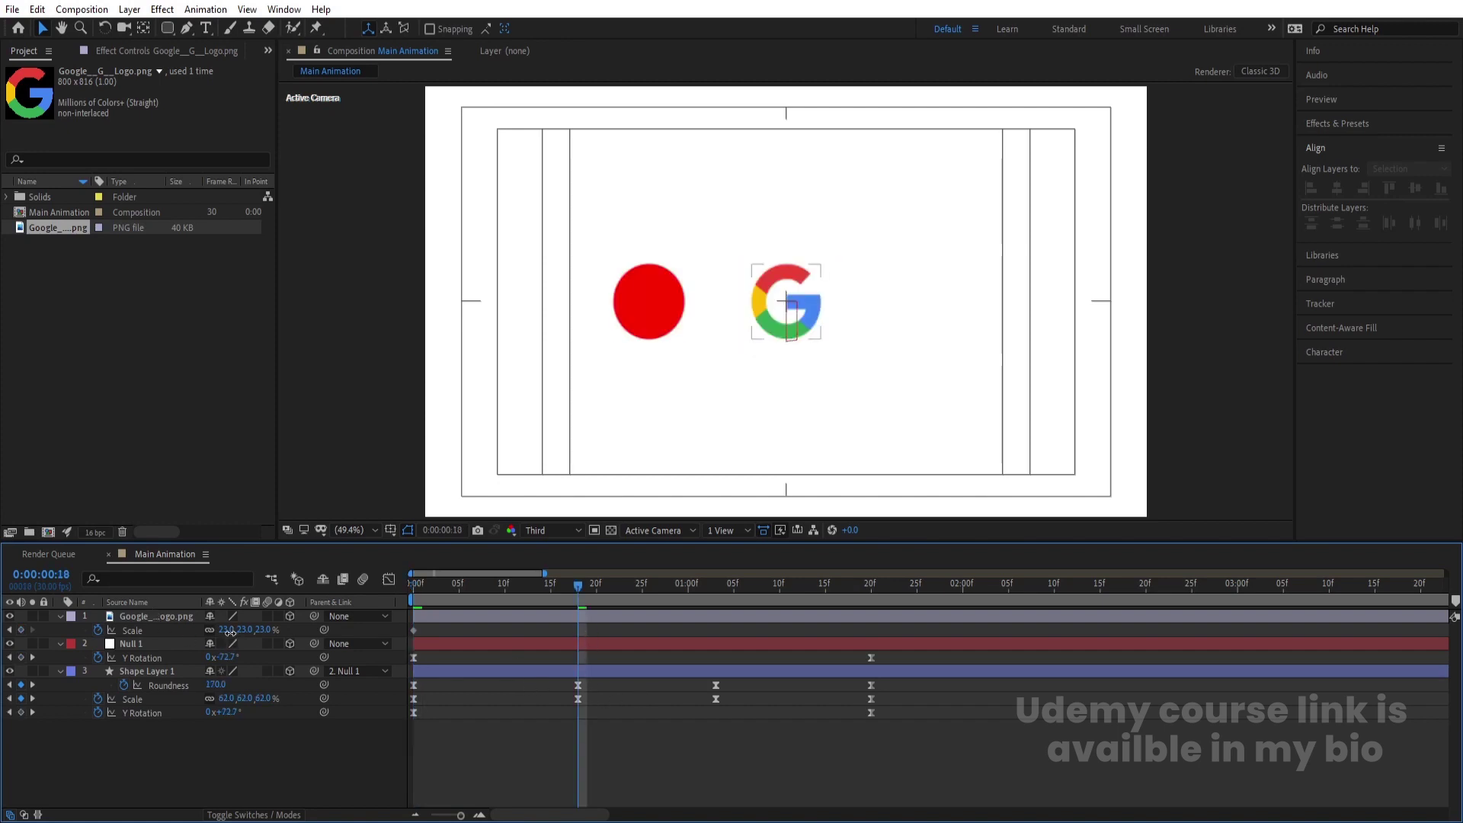
{"action": "left_click_drag", "start_coordinate": [230, 630], "coordinate": [225, 632]}
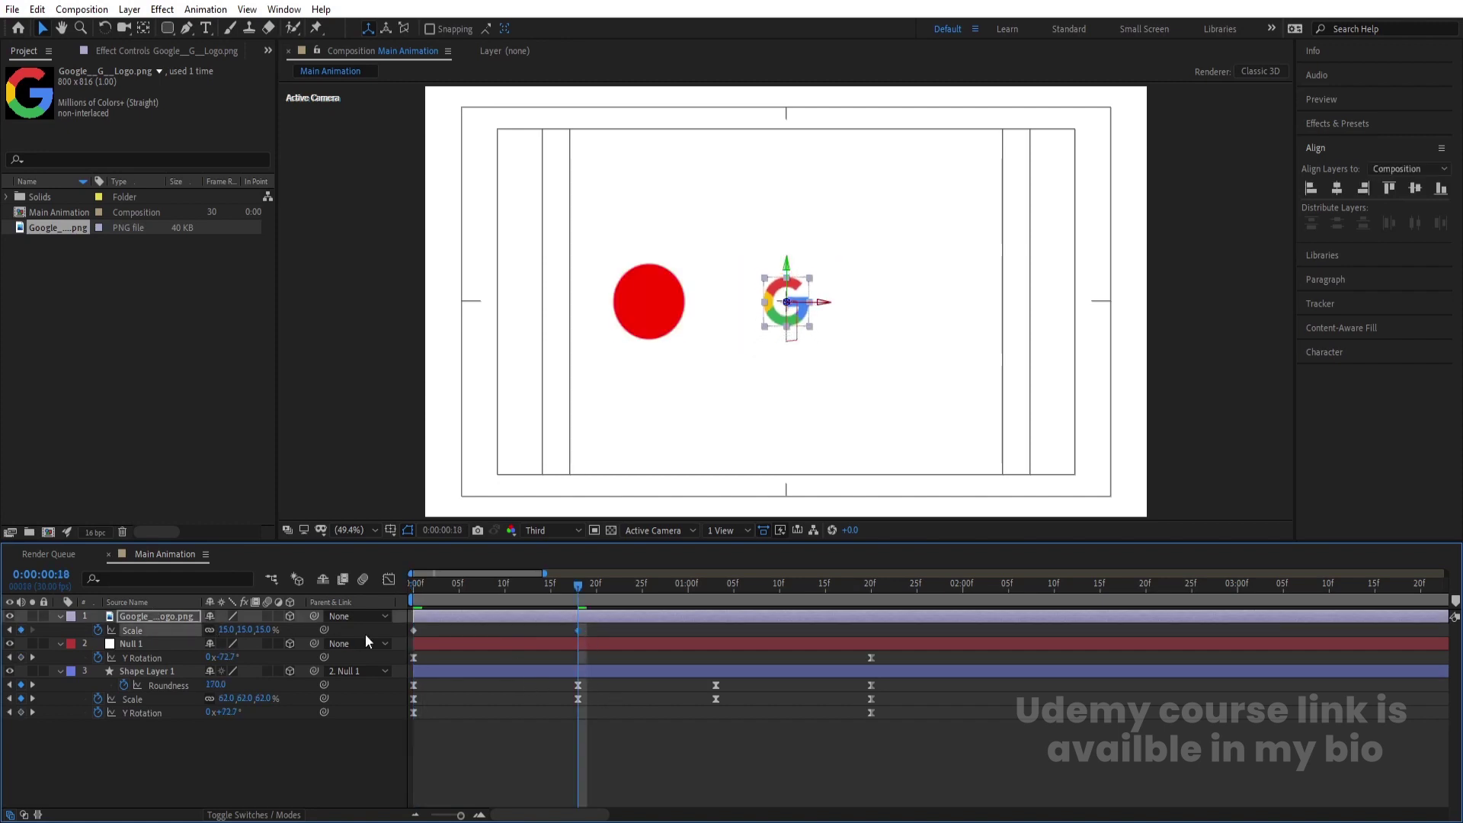
Hold the logo's 15% Scale with a keyframe at 0:00:01:03 and copy its 23% starting keyframe to 0:00:01:20.
{"action": "key", "text": "k"}
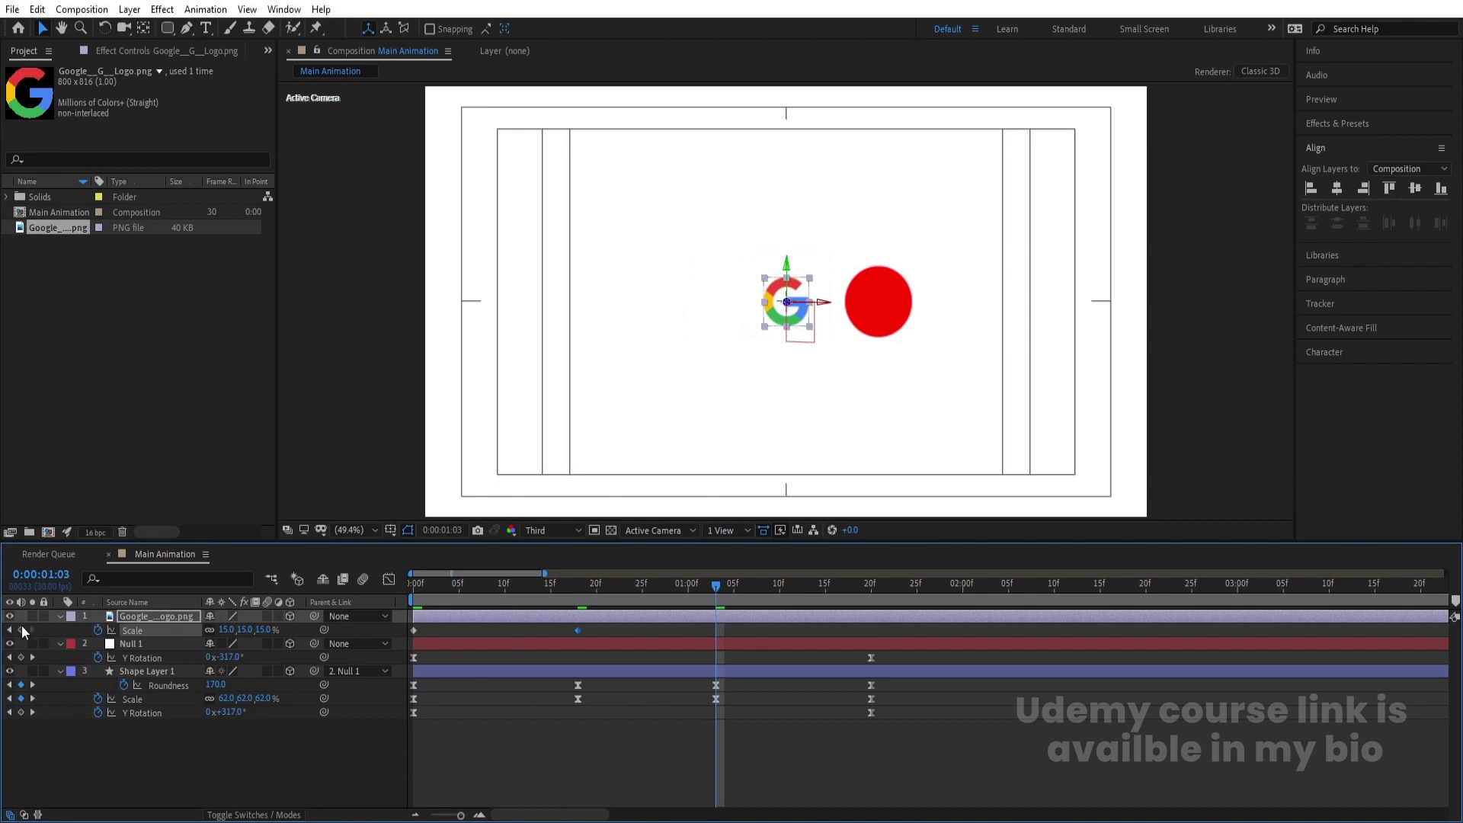
{"action": "key", "text": "k"}
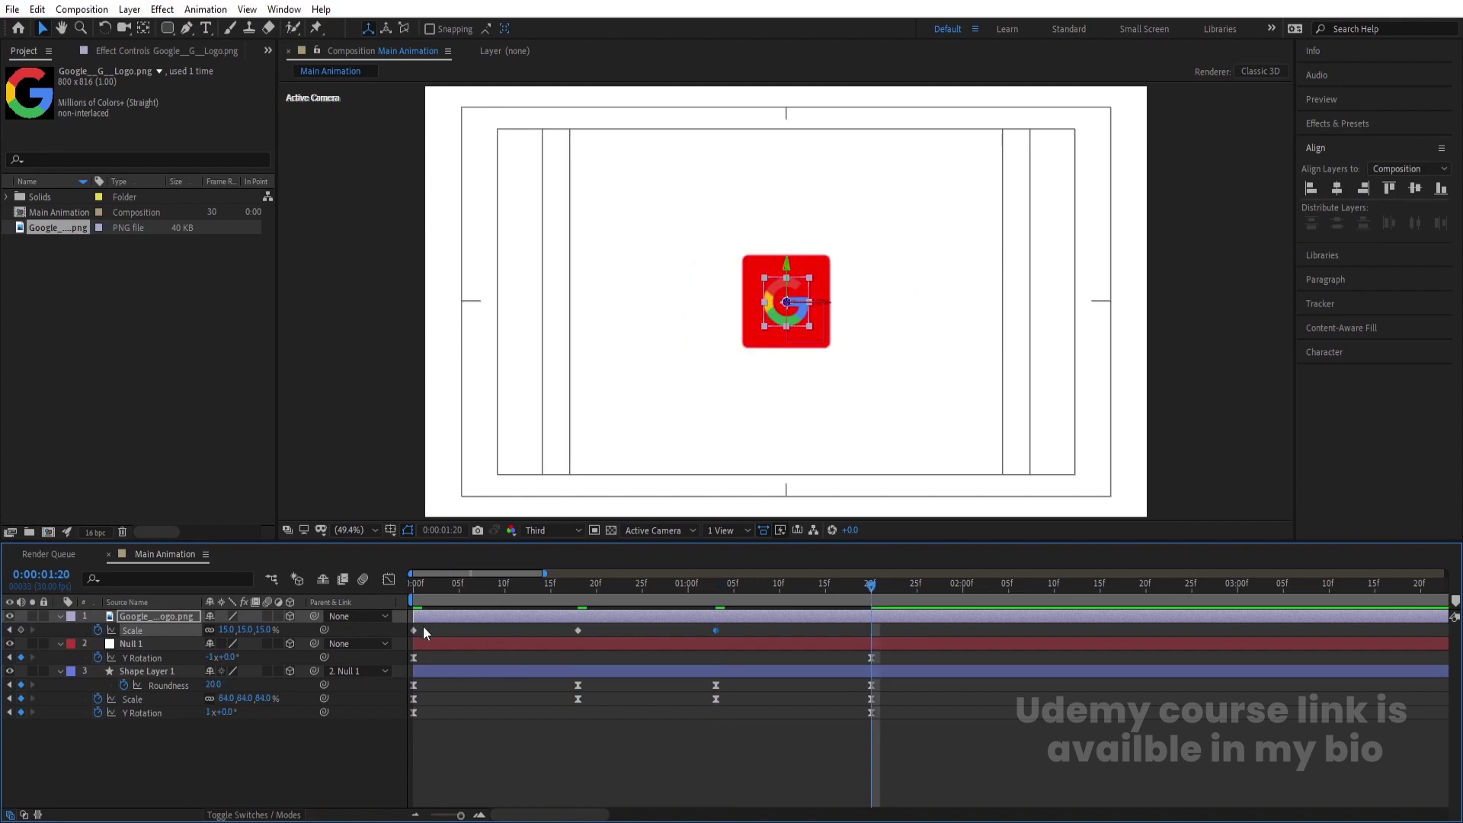
{"action": "key", "text": "ctrl+v"}
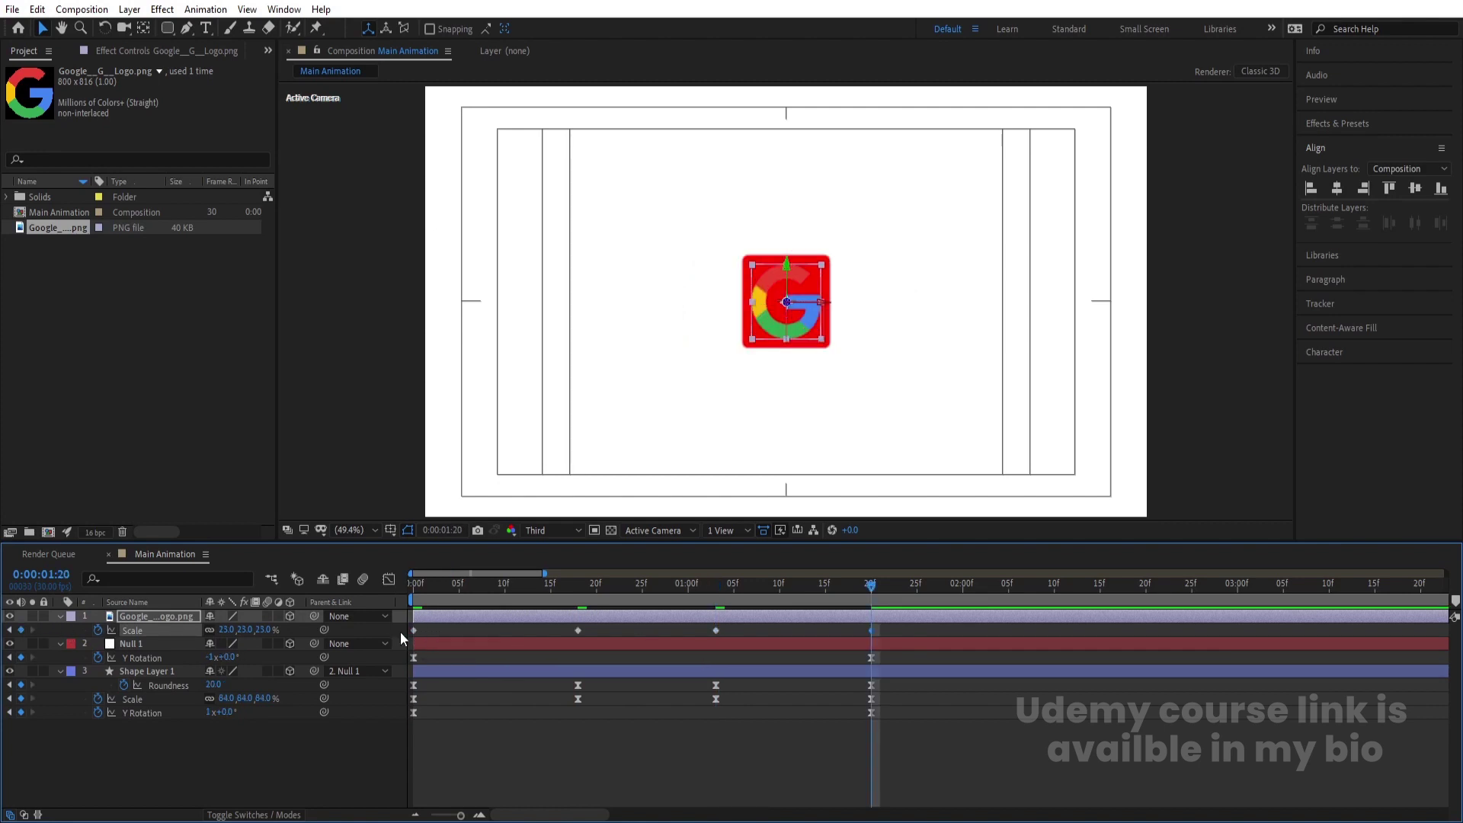
Apply Easy Ease to all the logo's Scale keyframes, preview the result from the start and deselect everything.
{"action": "left_click", "coordinate": [138, 629]}
{"action": "key", "text": "F9"}
{"action": "key", "text": "Home"}
{"action": "key", "text": "space"}
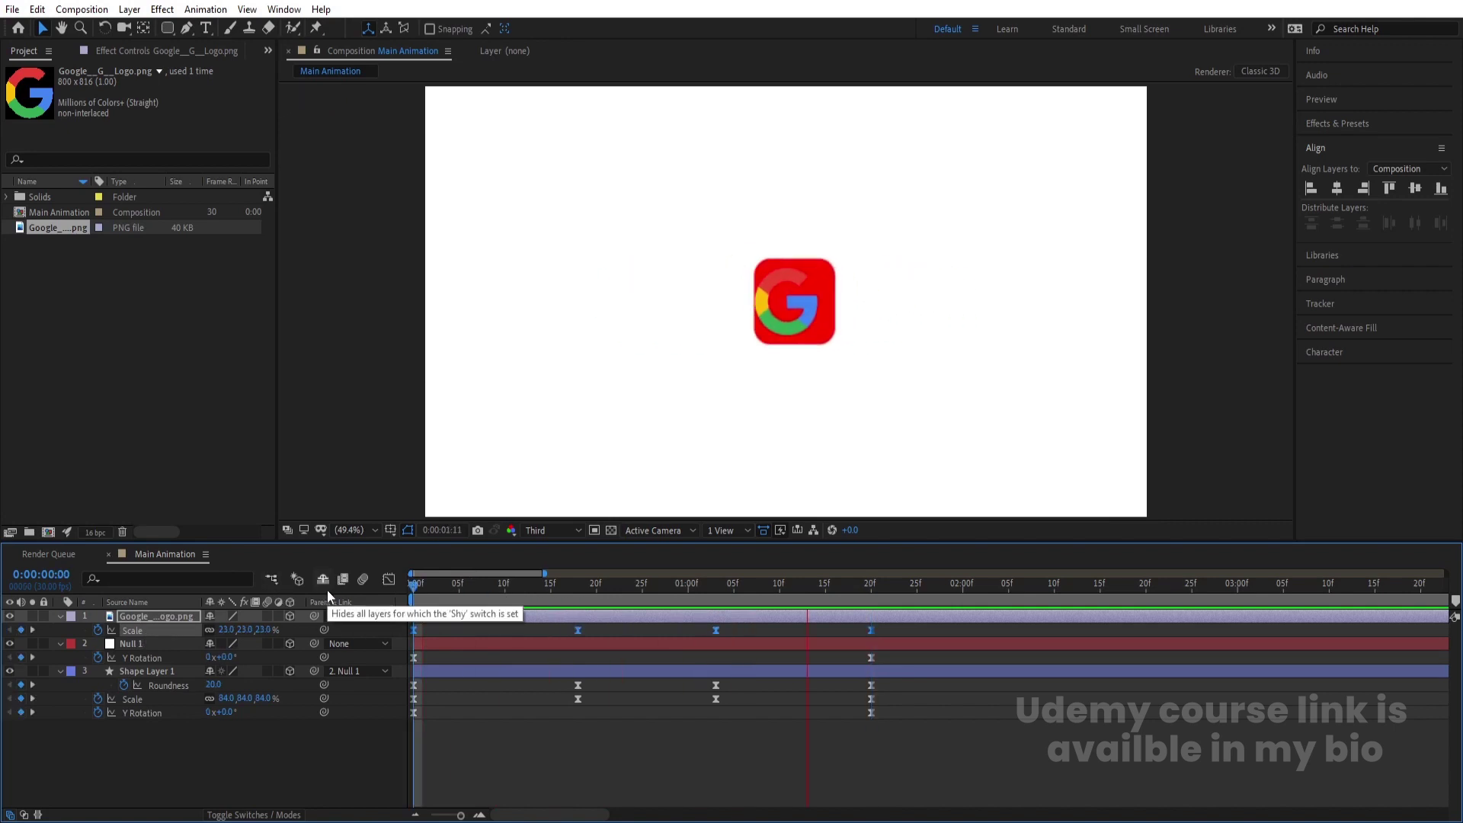
{"action": "key", "text": "space"}
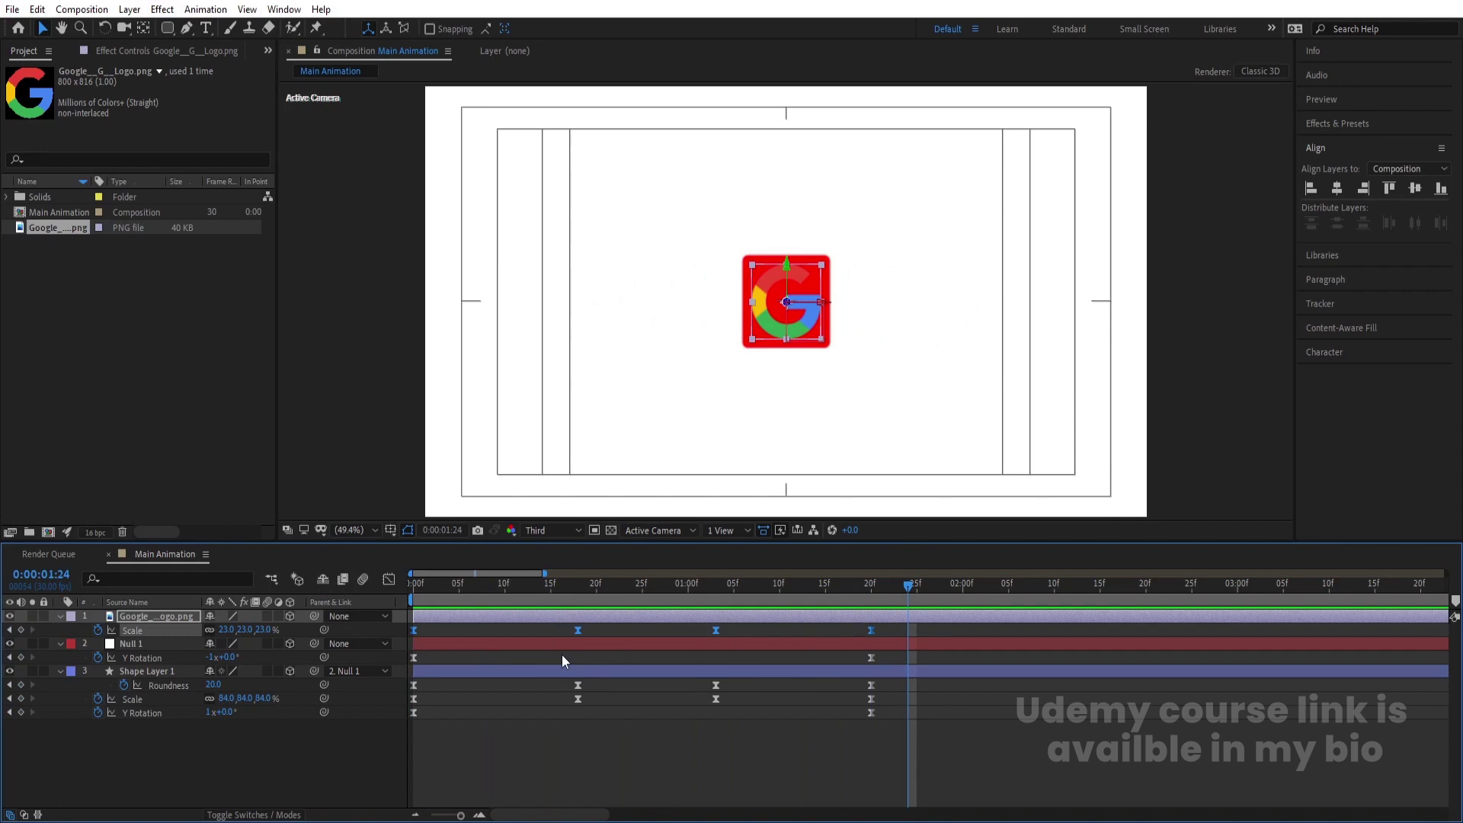
{"action": "left_click", "coordinate": [512, 728]}
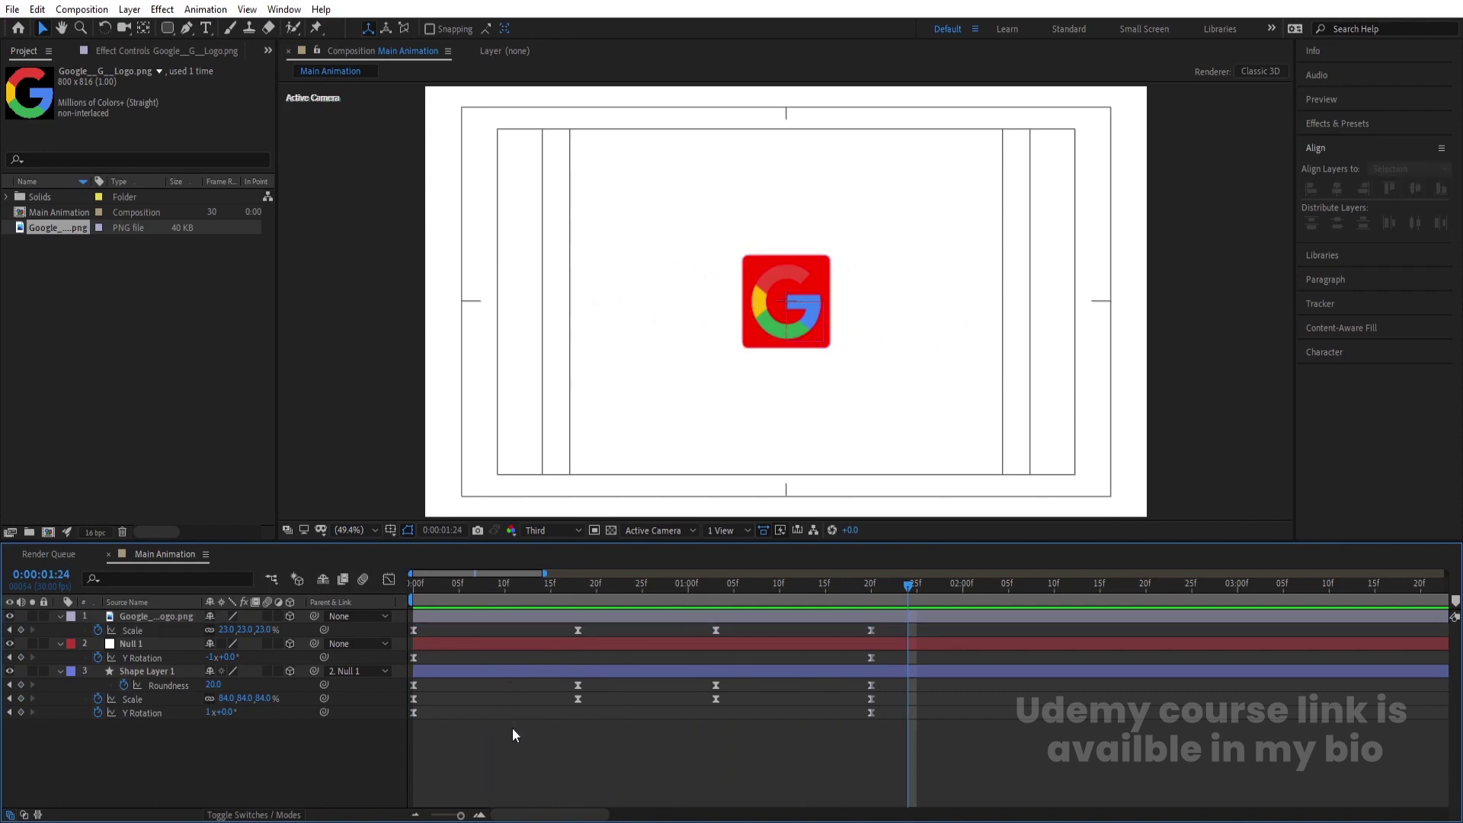
Hide the rotation properties of all layers in the timeline, keeping the Scale and Roundness keyframes listed.
{"action": "left_click", "coordinate": [241, 698]}
{"action": "key", "text": "shift+r"}
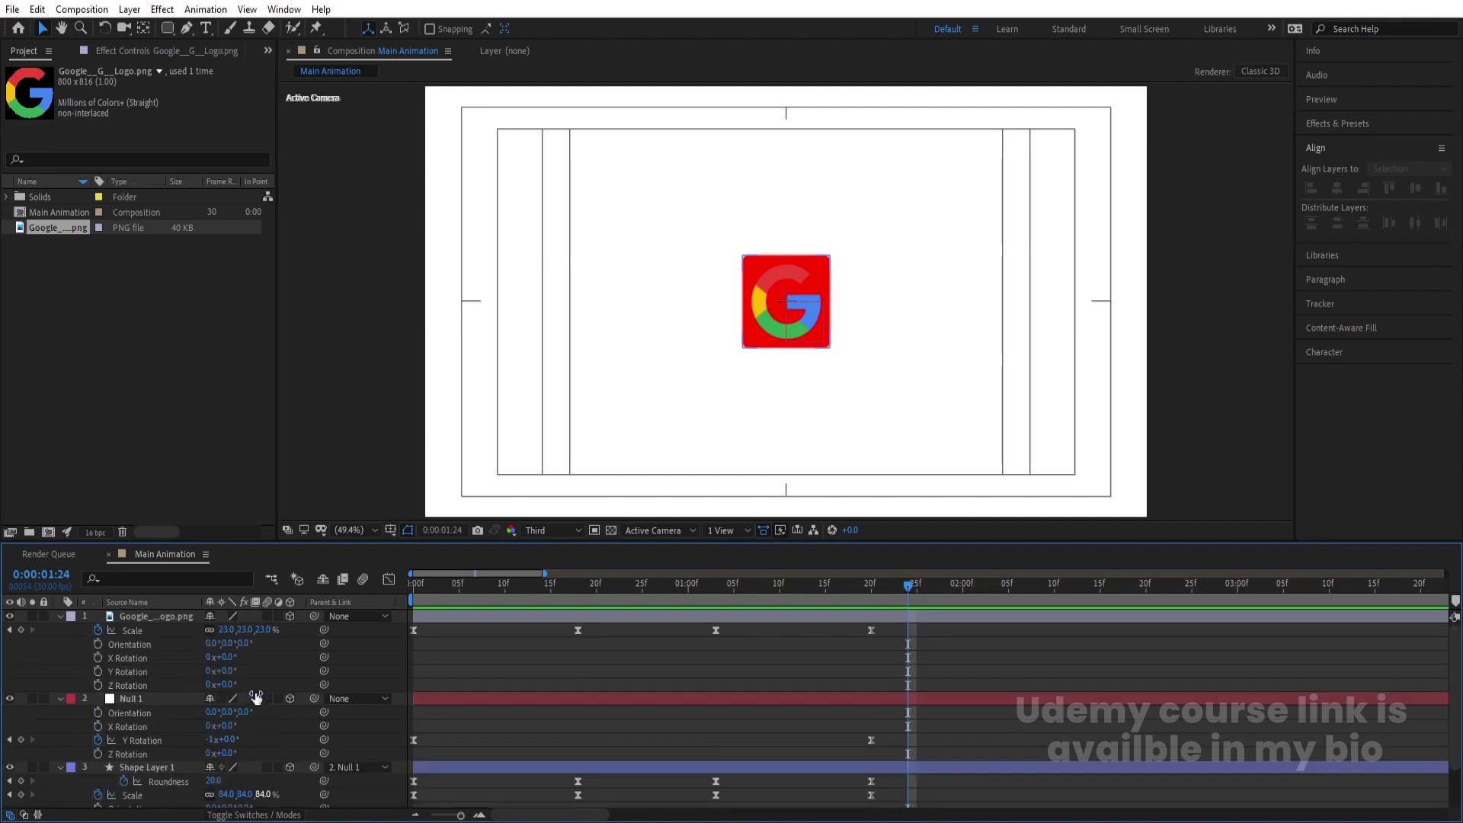
{"action": "key", "text": "shift+r"}
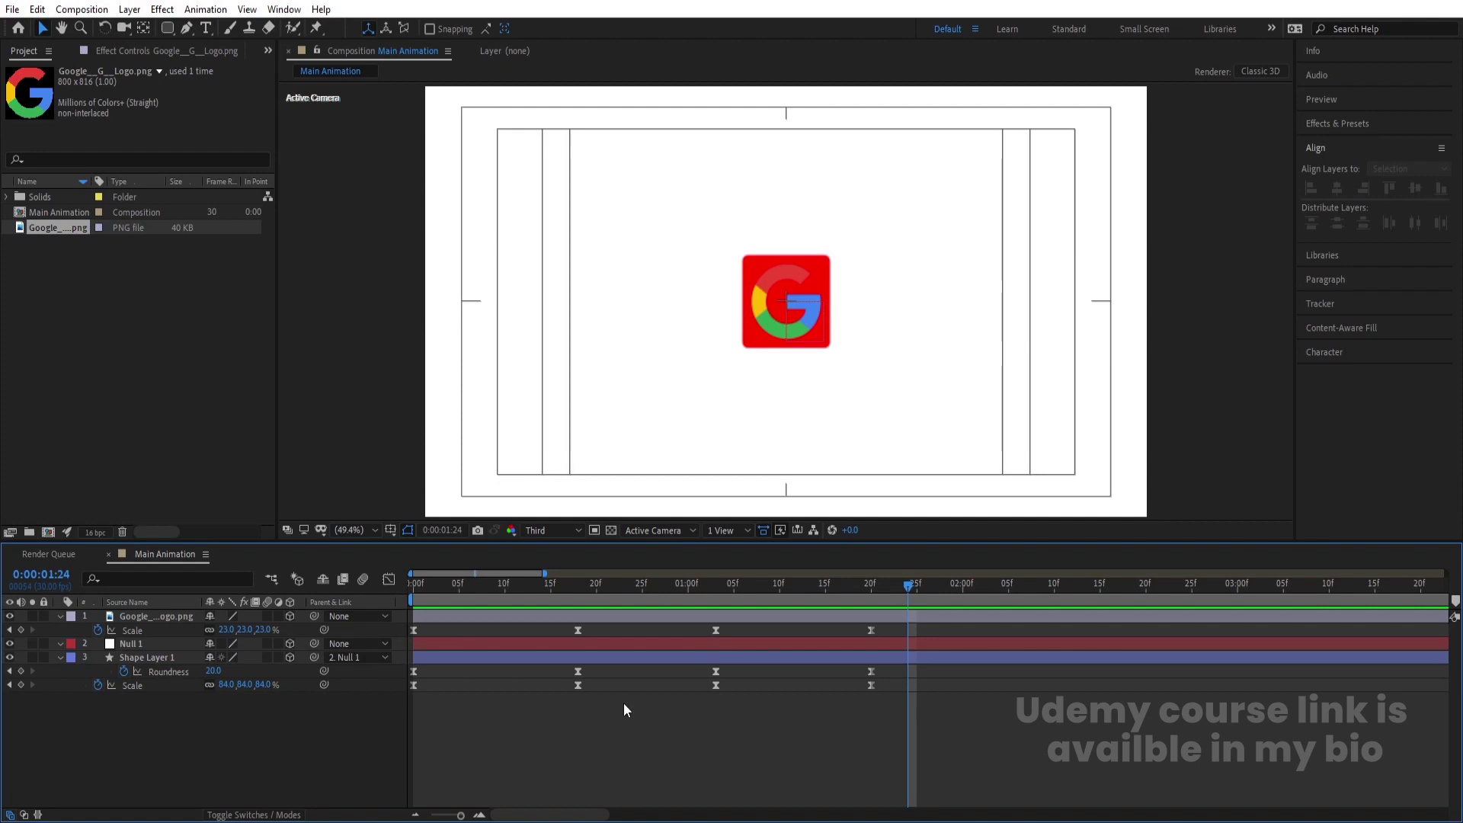
Collapse and reopen all layers' keyframed properties, hide the rotation properties again and scrub the animation to 0:00:00:27.
{"action": "key", "text": "u"}
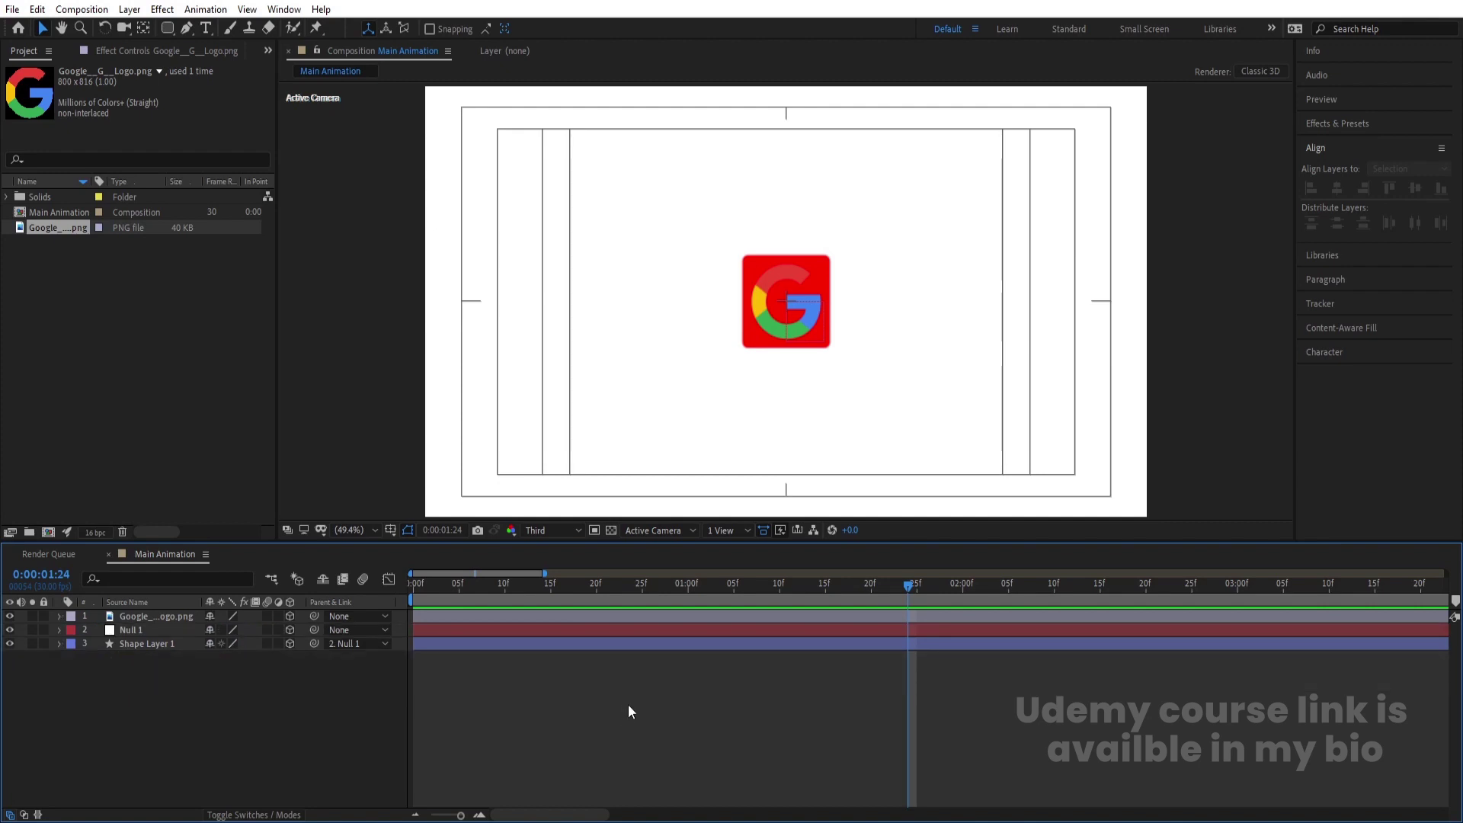
{"action": "key", "text": "u"}
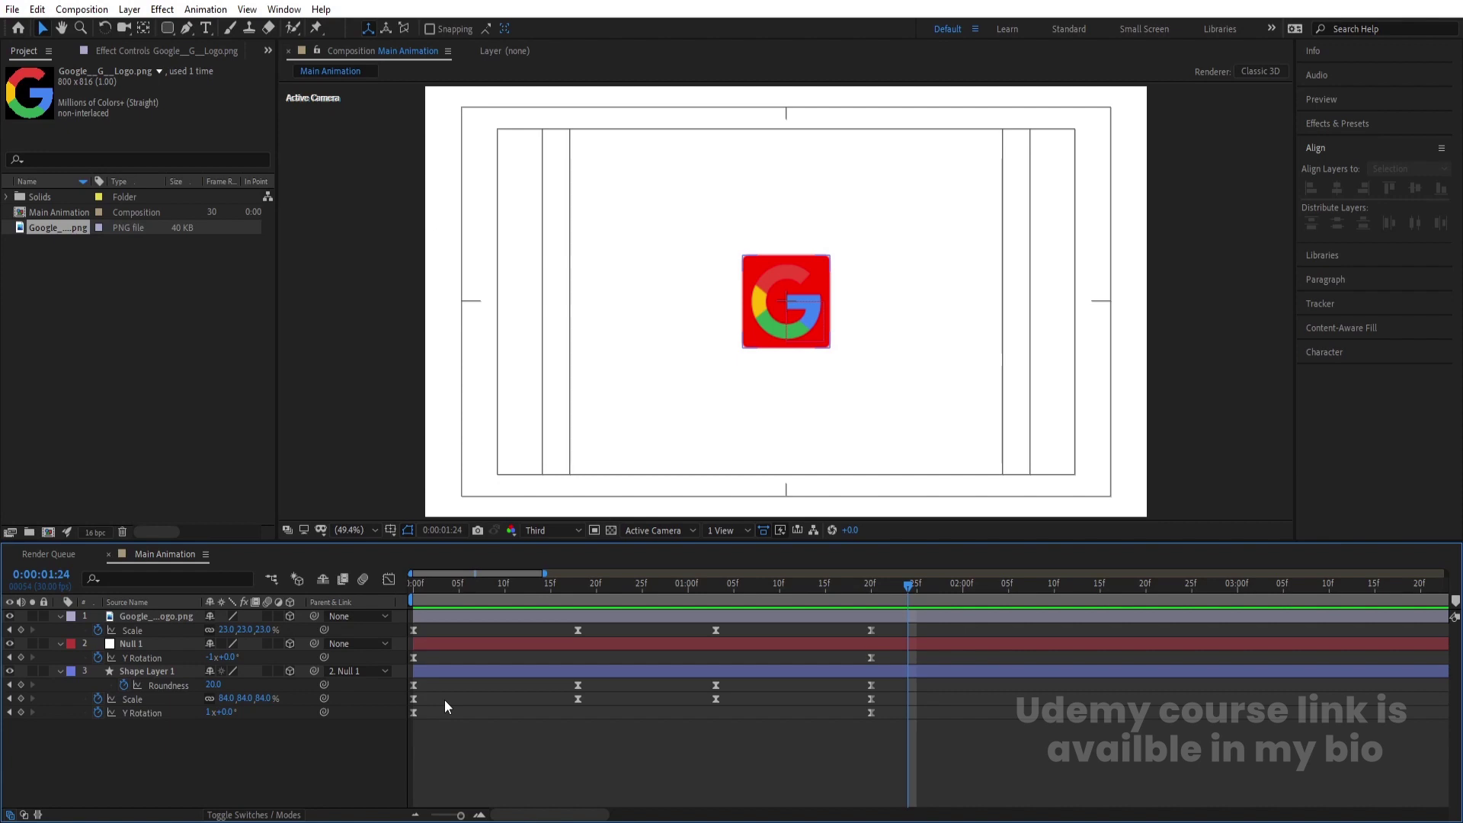
{"action": "key", "text": "shift+r"}
{"action": "key", "text": "shift+r"}
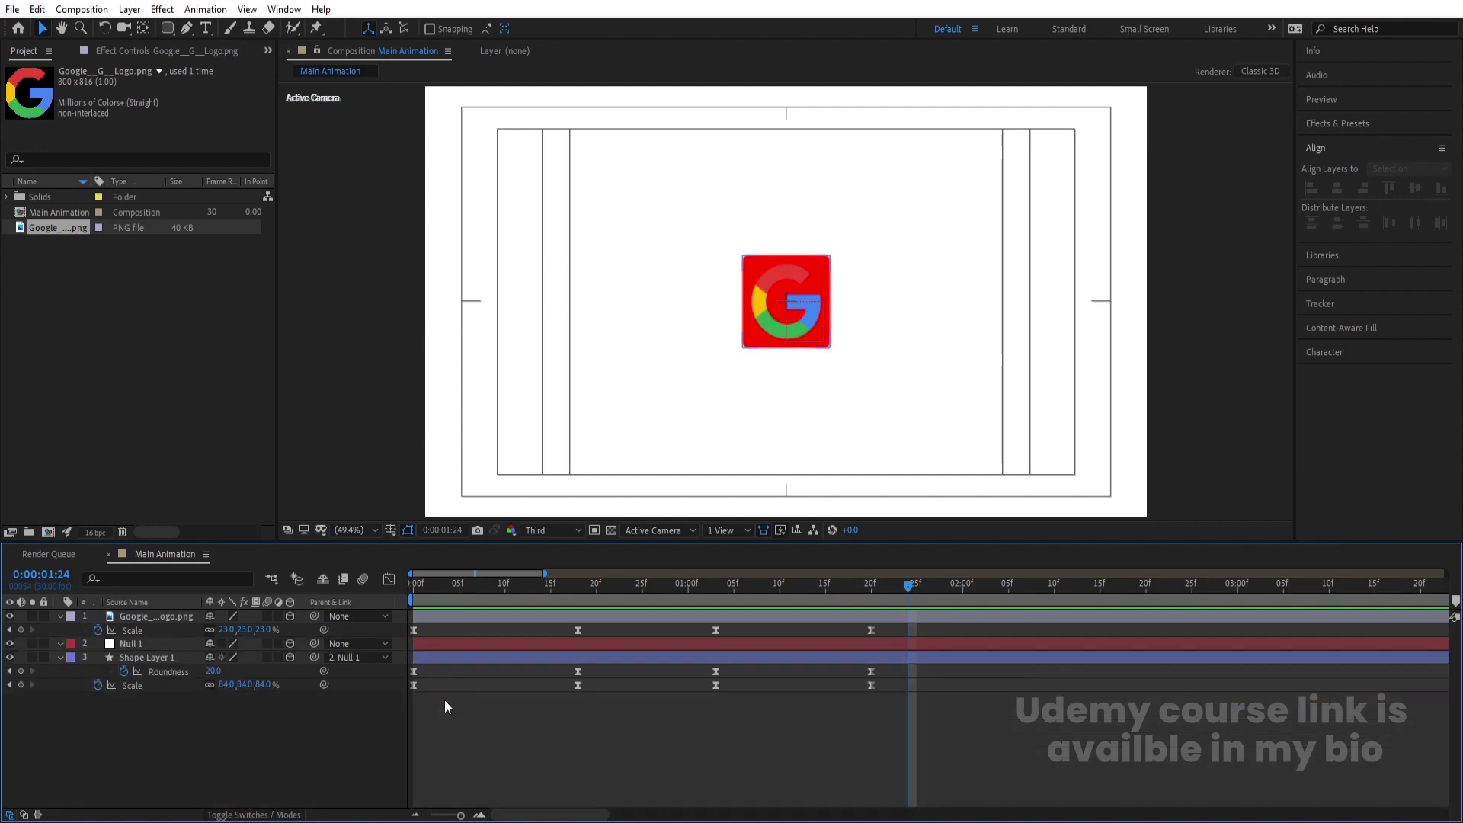
{"action": "left_click", "coordinate": [445, 707]}
{"action": "left_click", "coordinate": [216, 652]}
{"action": "left_click", "coordinate": [419, 614]}
{"action": "mouse_move", "coordinate": [653, 591]}
{"action": "left_mouse_down"}
{"action": "mouse_move", "coordinate": [724, 589]}
{"action": "mouse_move", "coordinate": [664, 595]}
{"action": "left_mouse_up"}
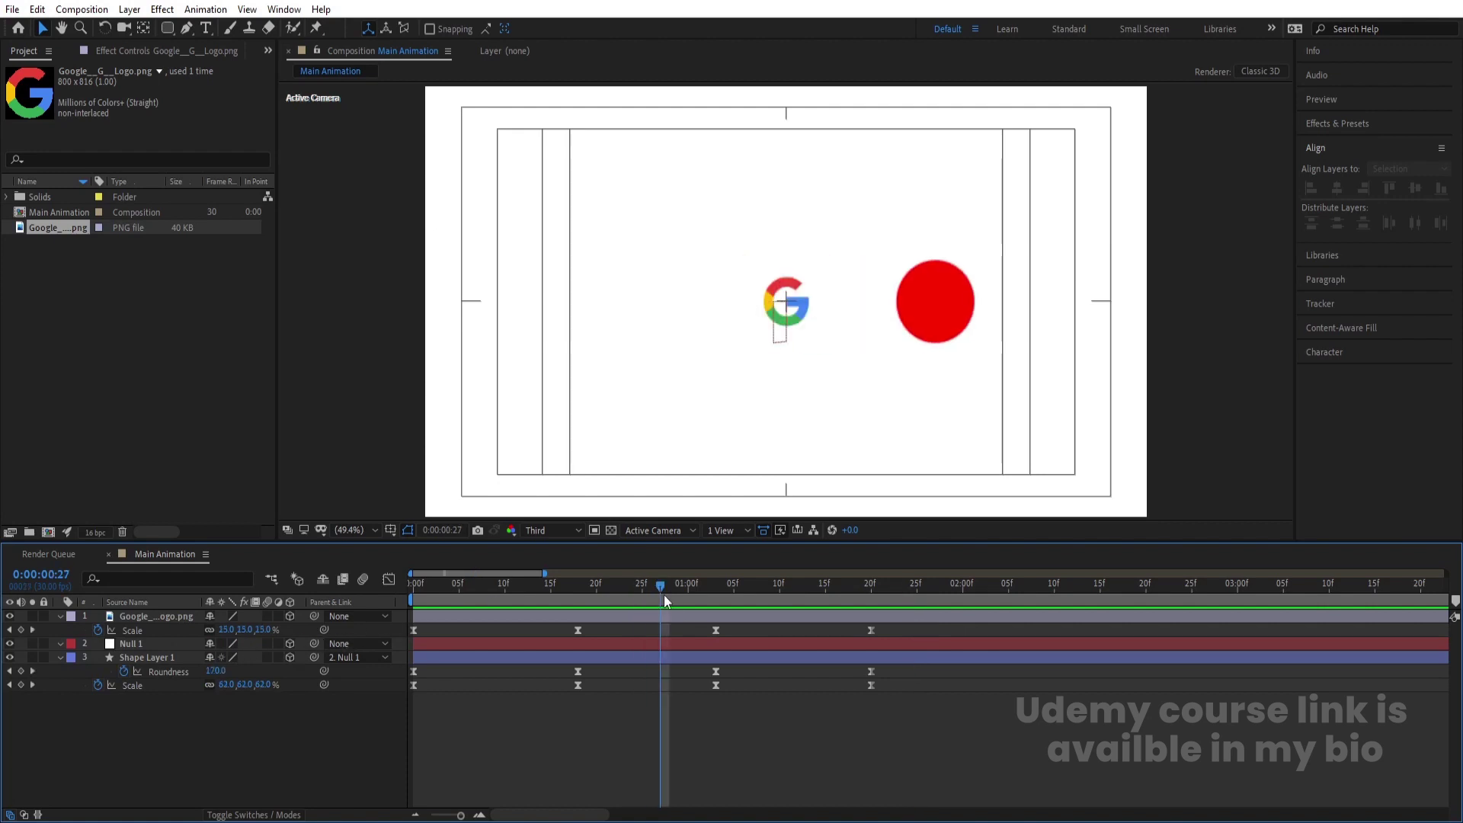
Lengthen the ease handles of all Scale and Roundness keyframes to sharpen their speed curves, and preview from the start.
{"action": "left_click_drag", "start_coordinate": [940, 722], "coordinate": [386, 583]}
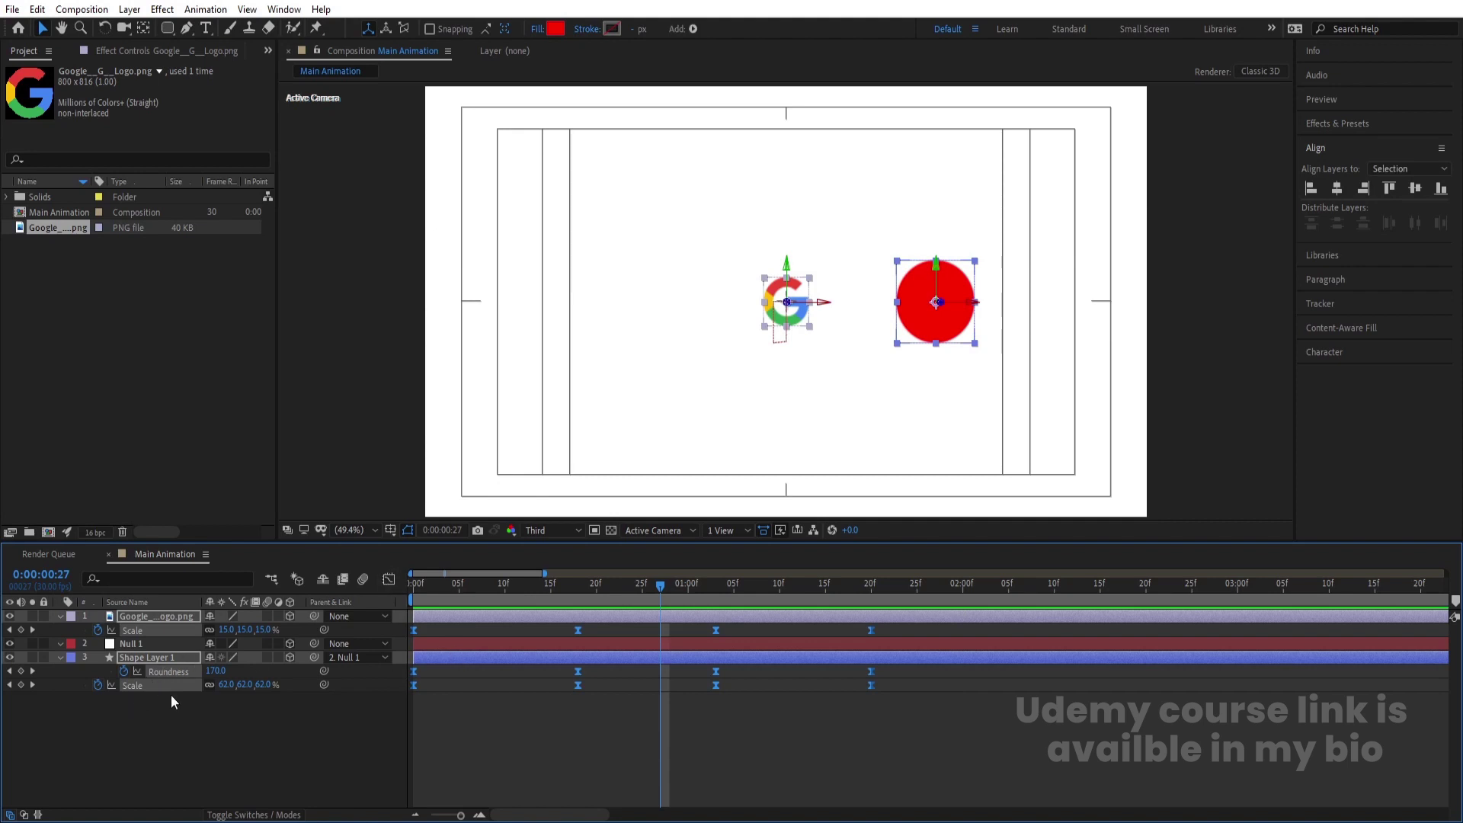
{"action": "left_click", "coordinate": [389, 579]}
{"action": "left_click_drag", "start_coordinate": [923, 645], "coordinate": [225, 724]}
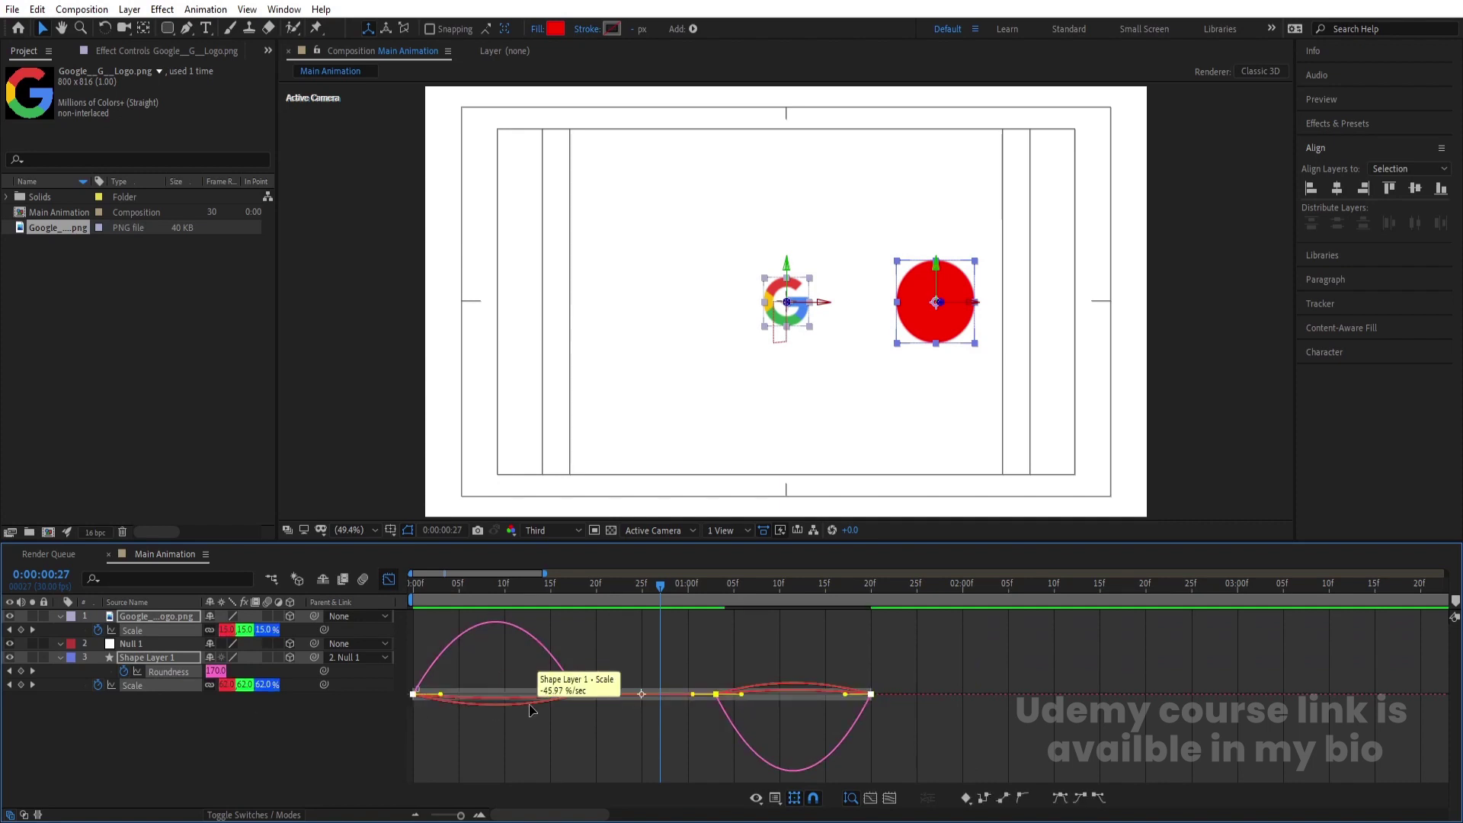
{"action": "left_click_drag", "start_coordinate": [550, 694], "coordinate": [463, 696]}
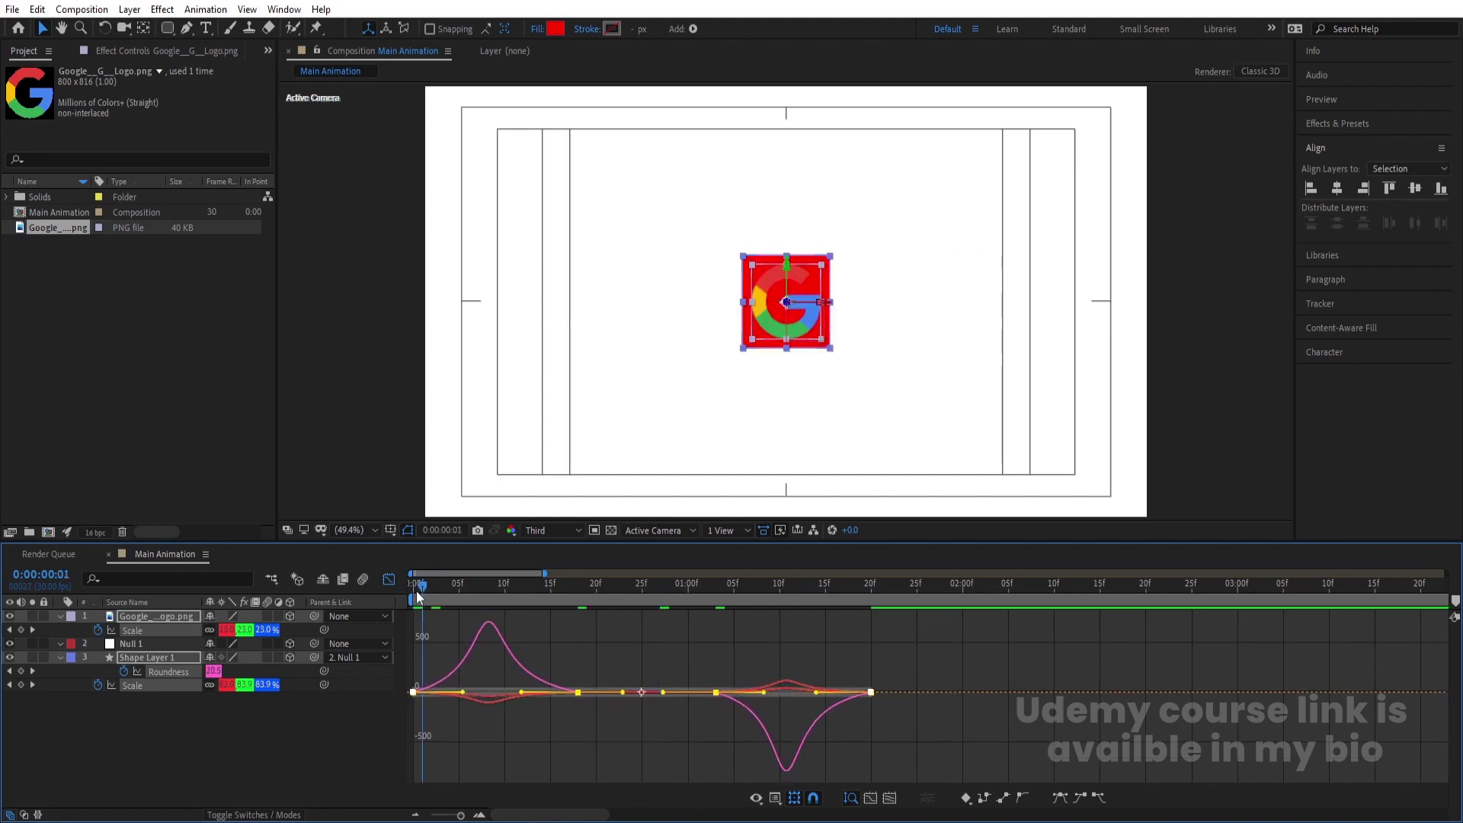
{"action": "key", "text": "space"}
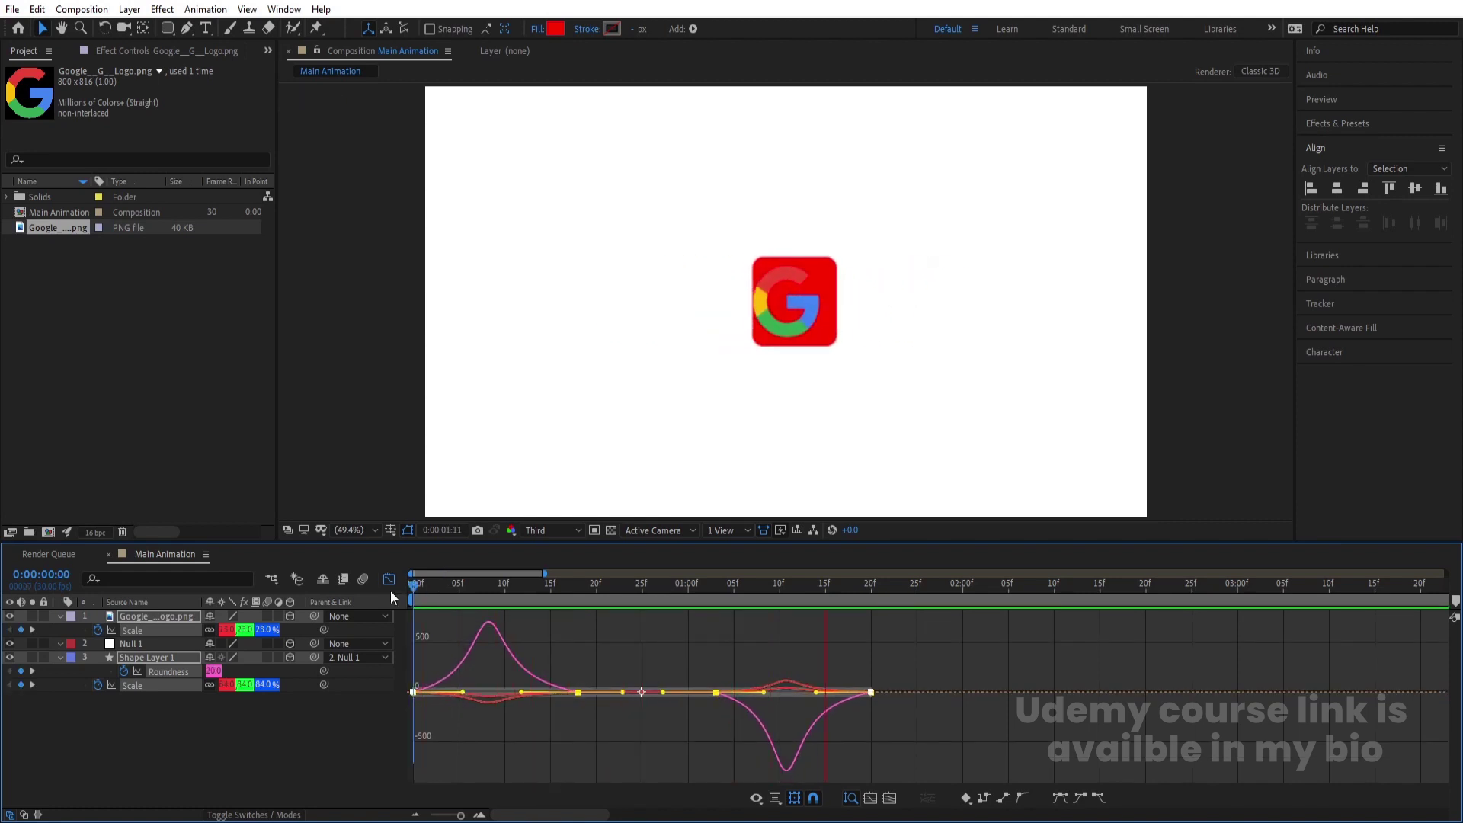
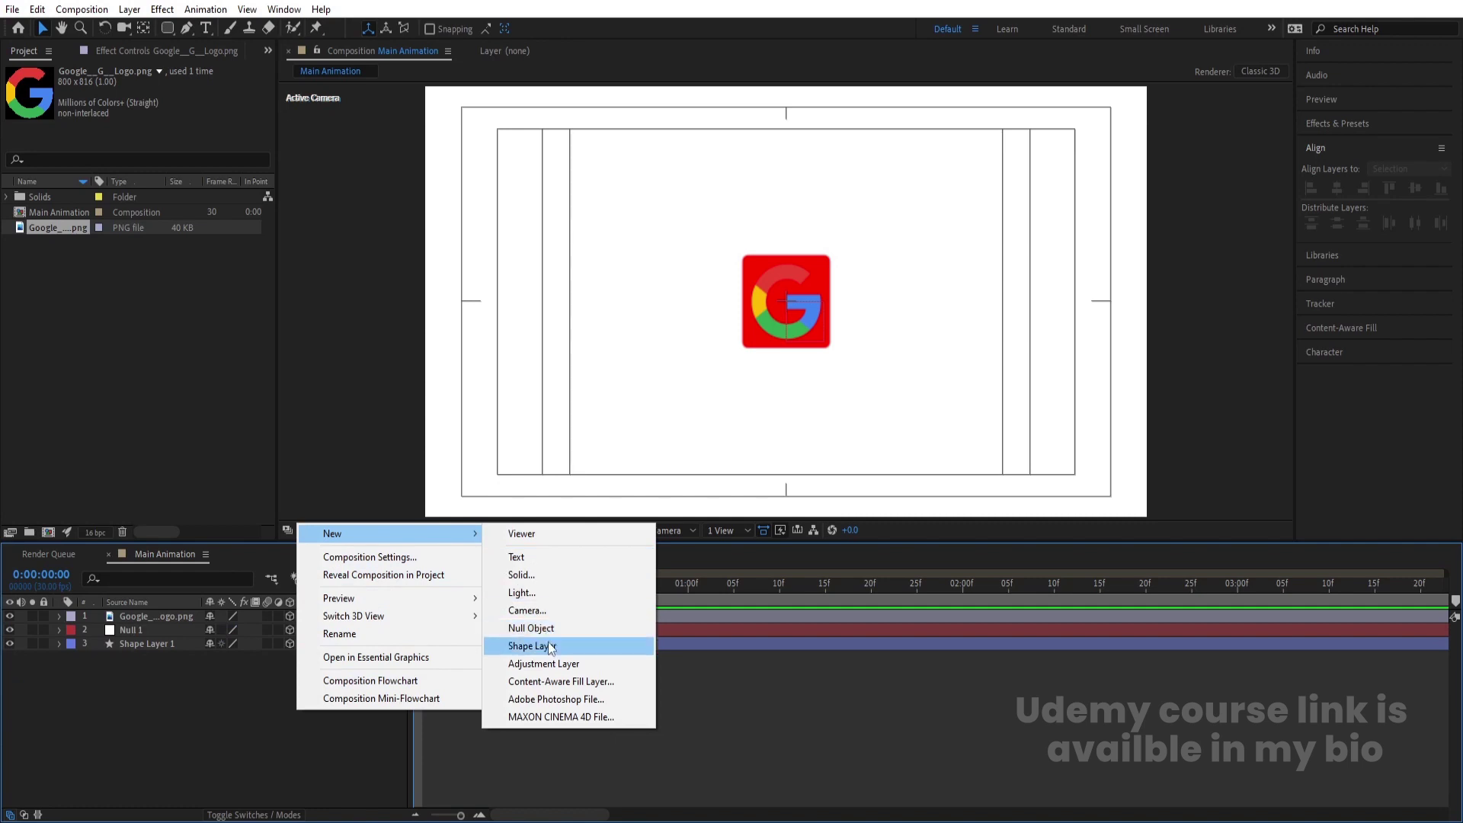
Add a two-node camera named Camera 1 with a 120° angle of view to the composition.
{"action": "left_click", "coordinate": [526, 611]}
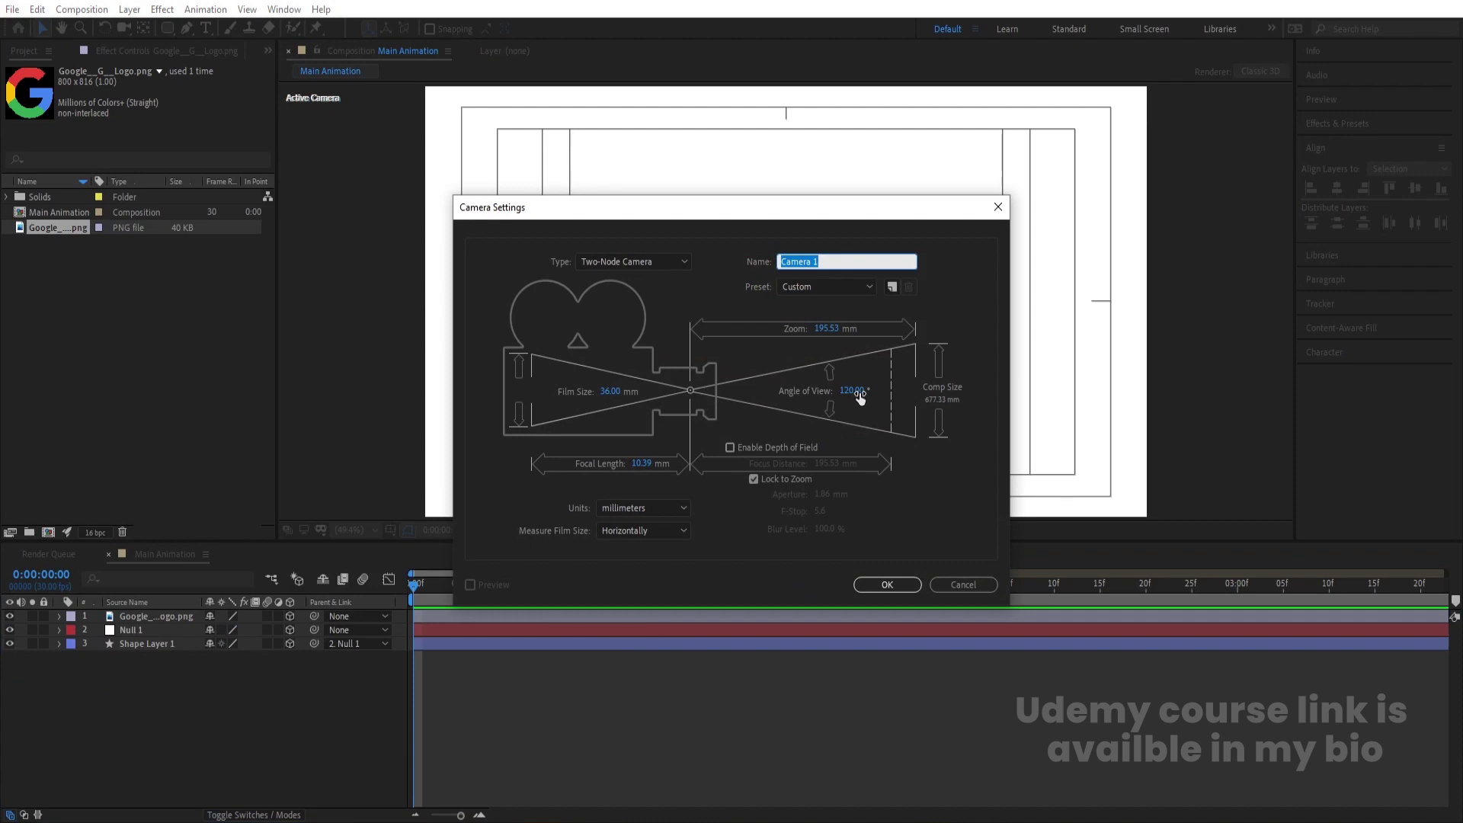
{"action": "left_click", "coordinate": [859, 392]}
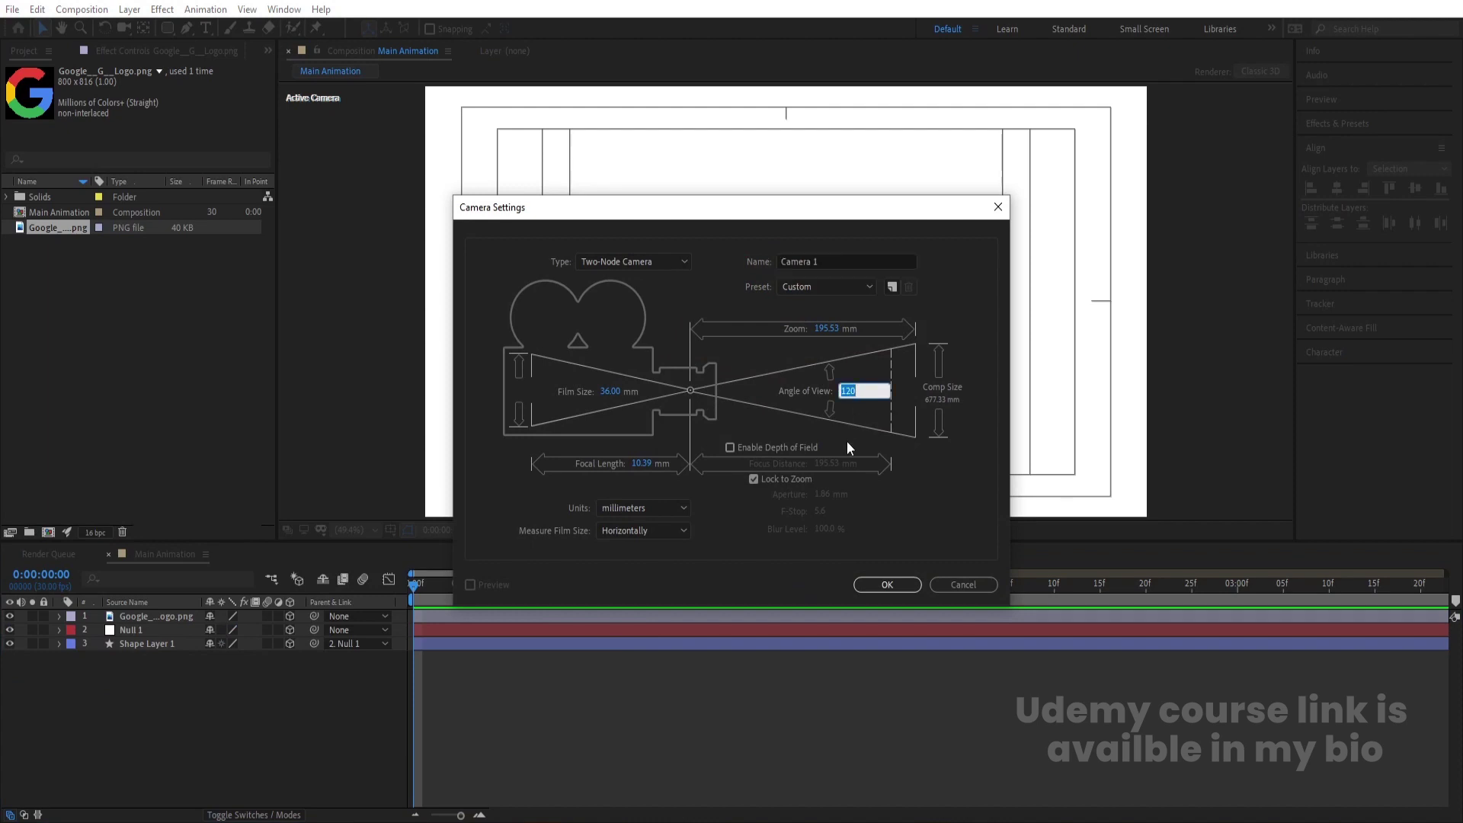
{"action": "left_click", "coordinate": [872, 580]}
Reveal the layers' keyframes, preview the animation through the new camera and return the playhead to the start.
{"action": "key", "text": "u"}
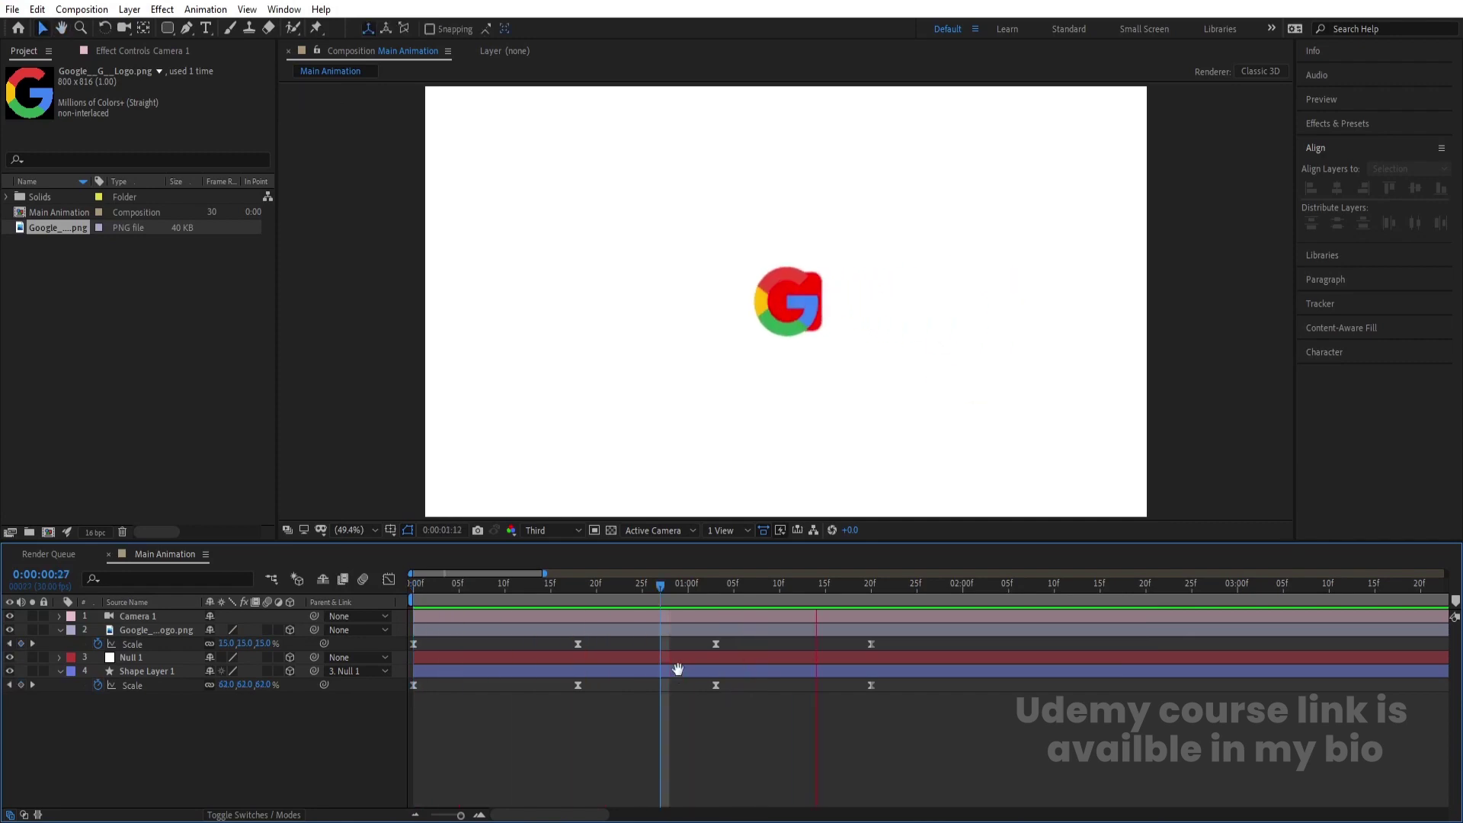
{"action": "key", "text": "space"}
{"action": "key", "text": "Home"}
{"action": "key", "text": "space"}
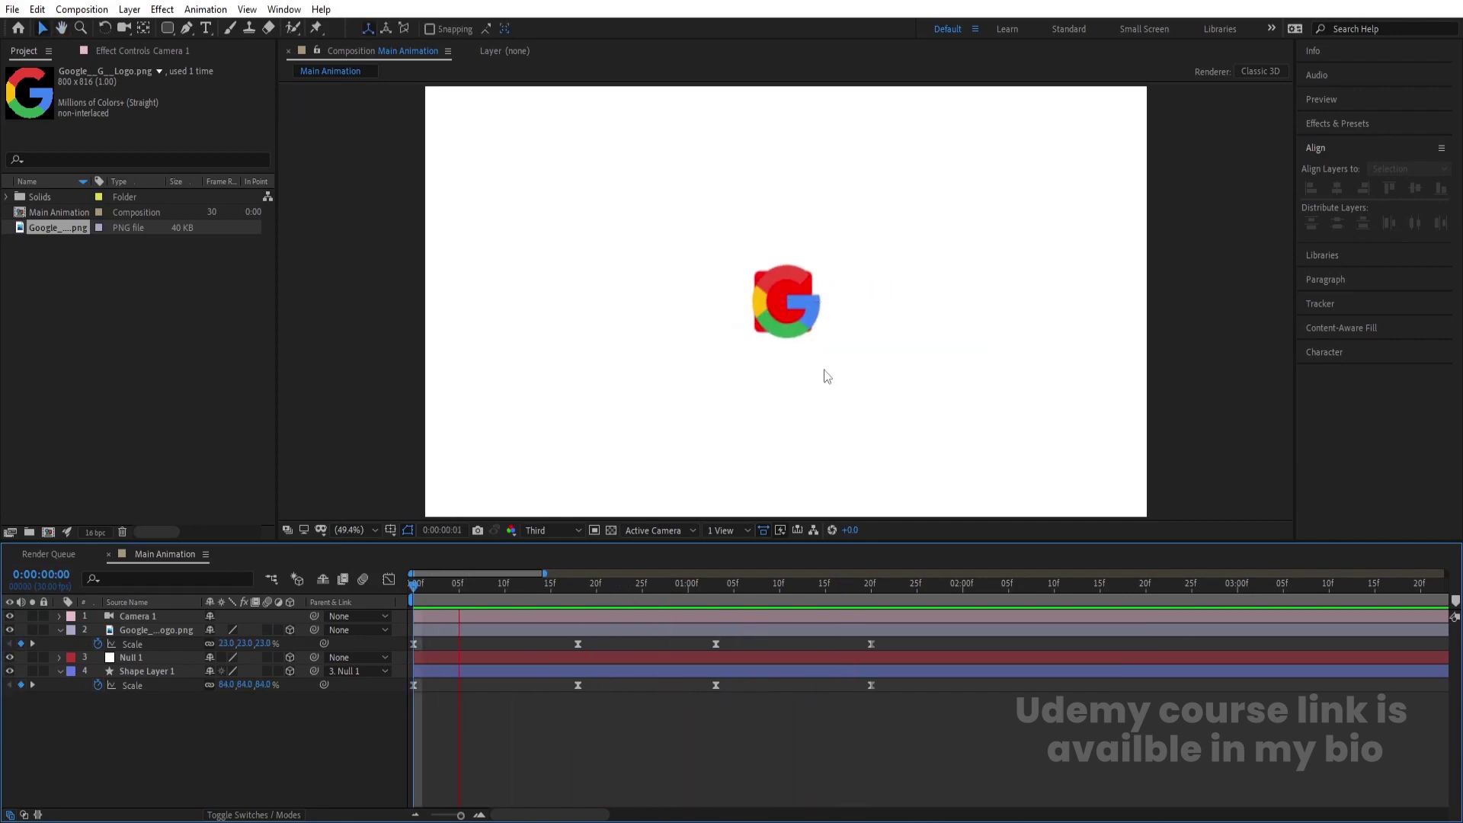
{"action": "key", "text": "space"}
{"action": "key", "text": "Home"}
{"action": "key", "text": "space"}
{"action": "key", "text": "space"}
{"action": "left_click_drag", "start_coordinate": [453, 586], "coordinate": [372, 601]}
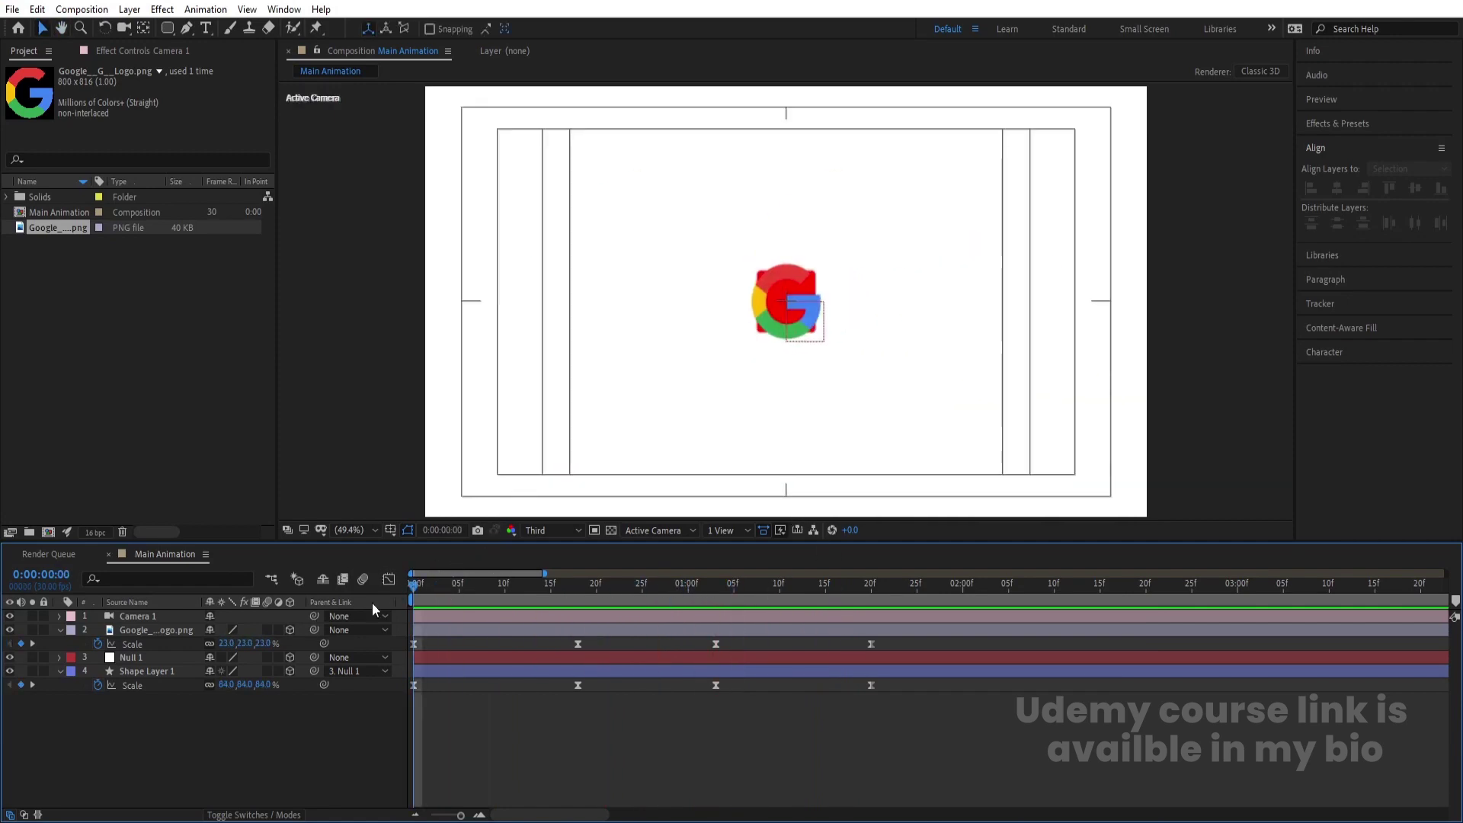
Move Shape Layer 1 along its Z axis toward the null in the Top view, and return to the Active Camera view.
{"action": "left_click", "coordinate": [659, 530]}
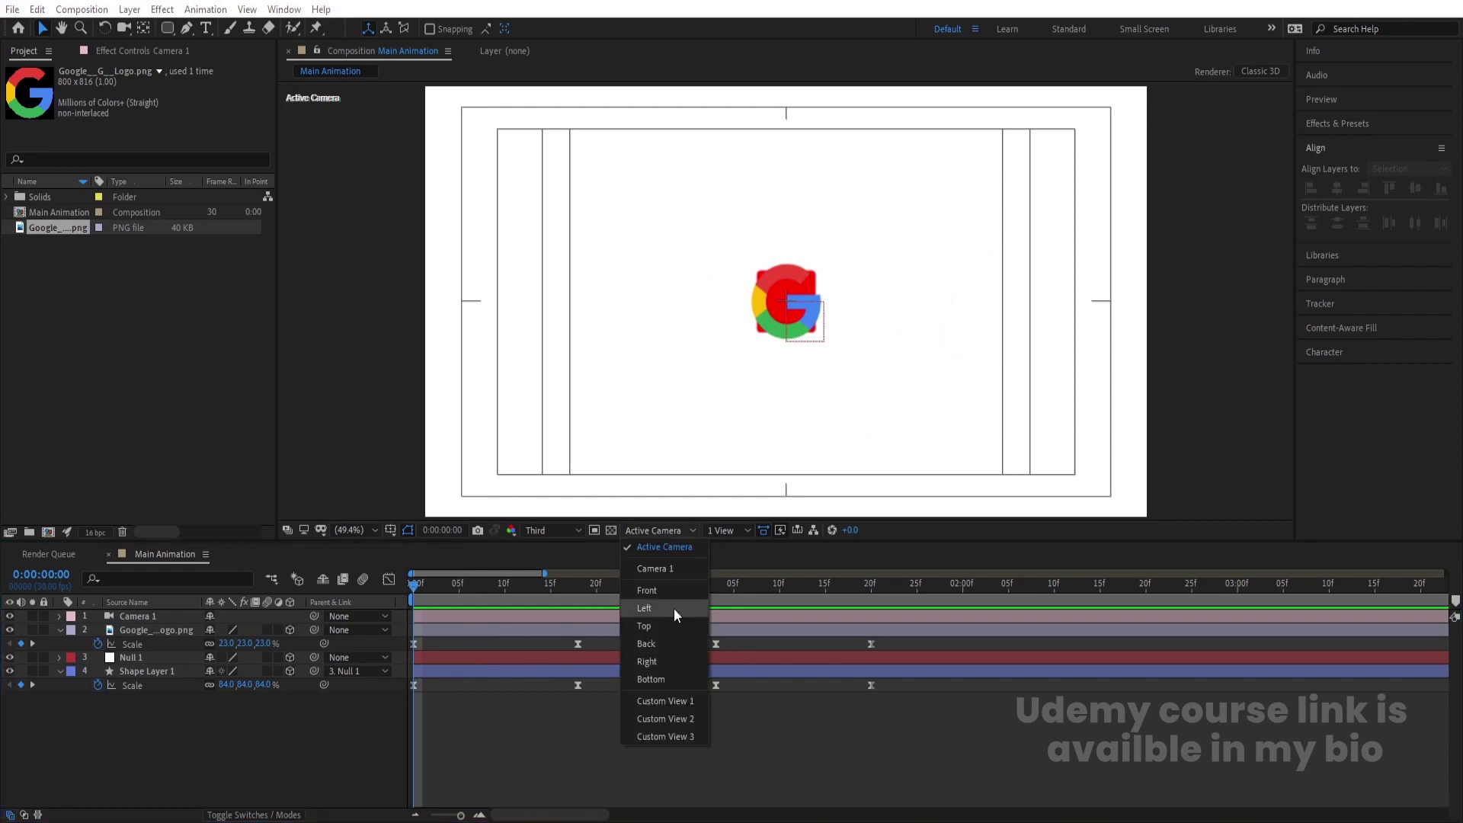
{"action": "left_click", "coordinate": [648, 627]}
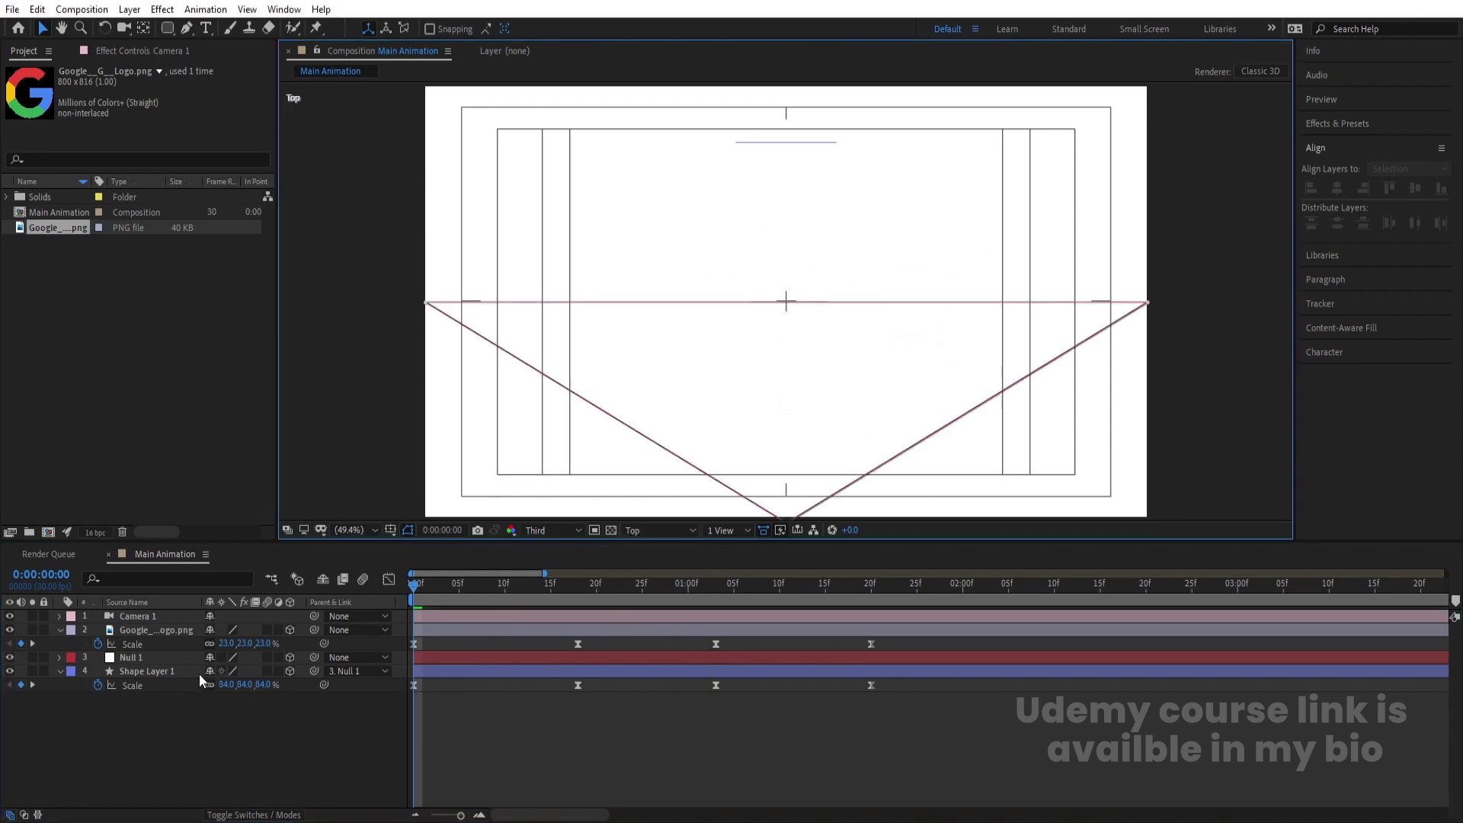
{"action": "left_click", "coordinate": [173, 673]}
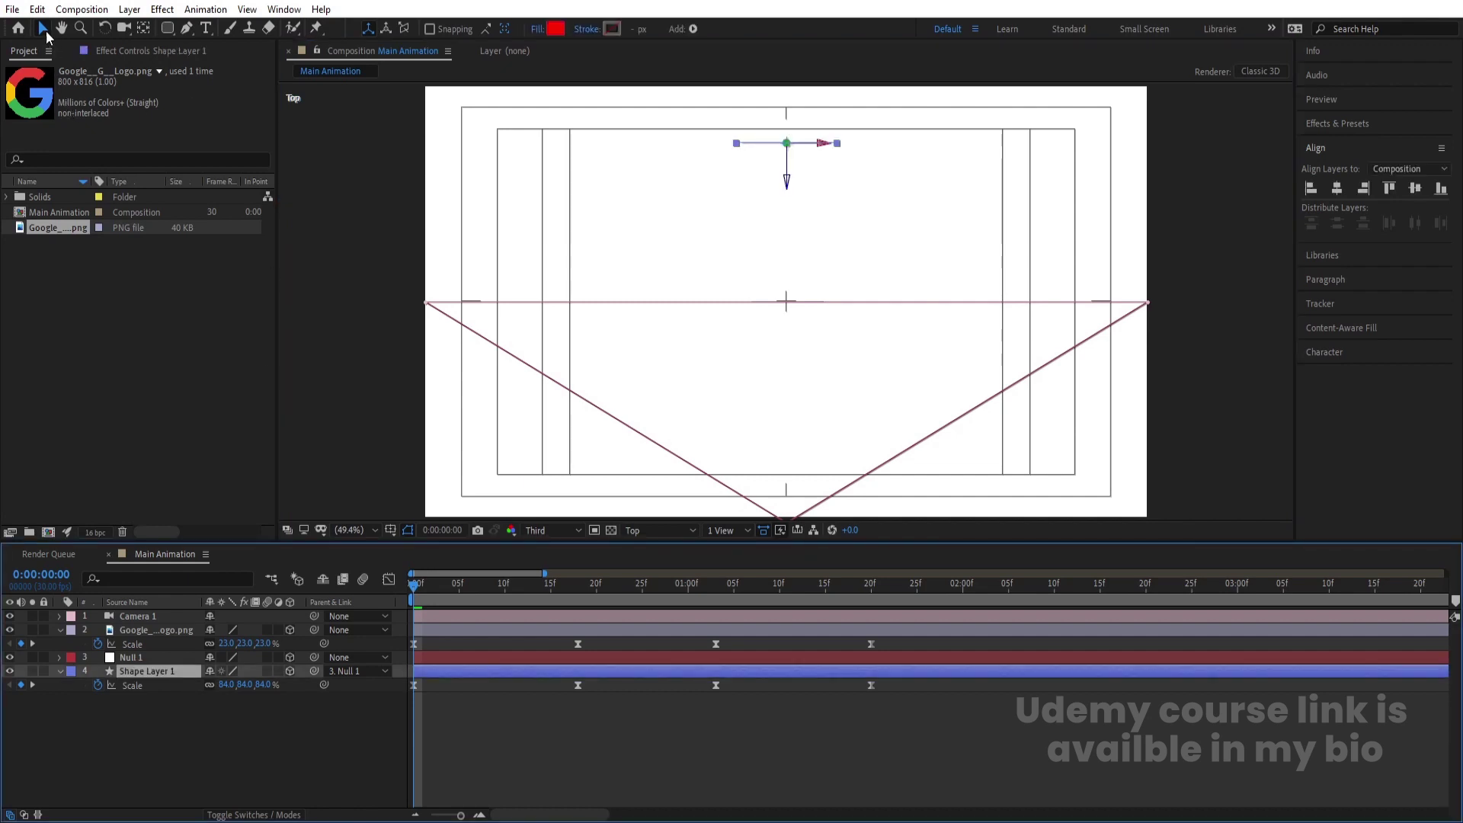
{"action": "left_click_drag", "start_coordinate": [785, 182], "coordinate": [786, 248]}
{"action": "left_click", "coordinate": [676, 536]}
{"action": "left_click", "coordinate": [674, 546]}
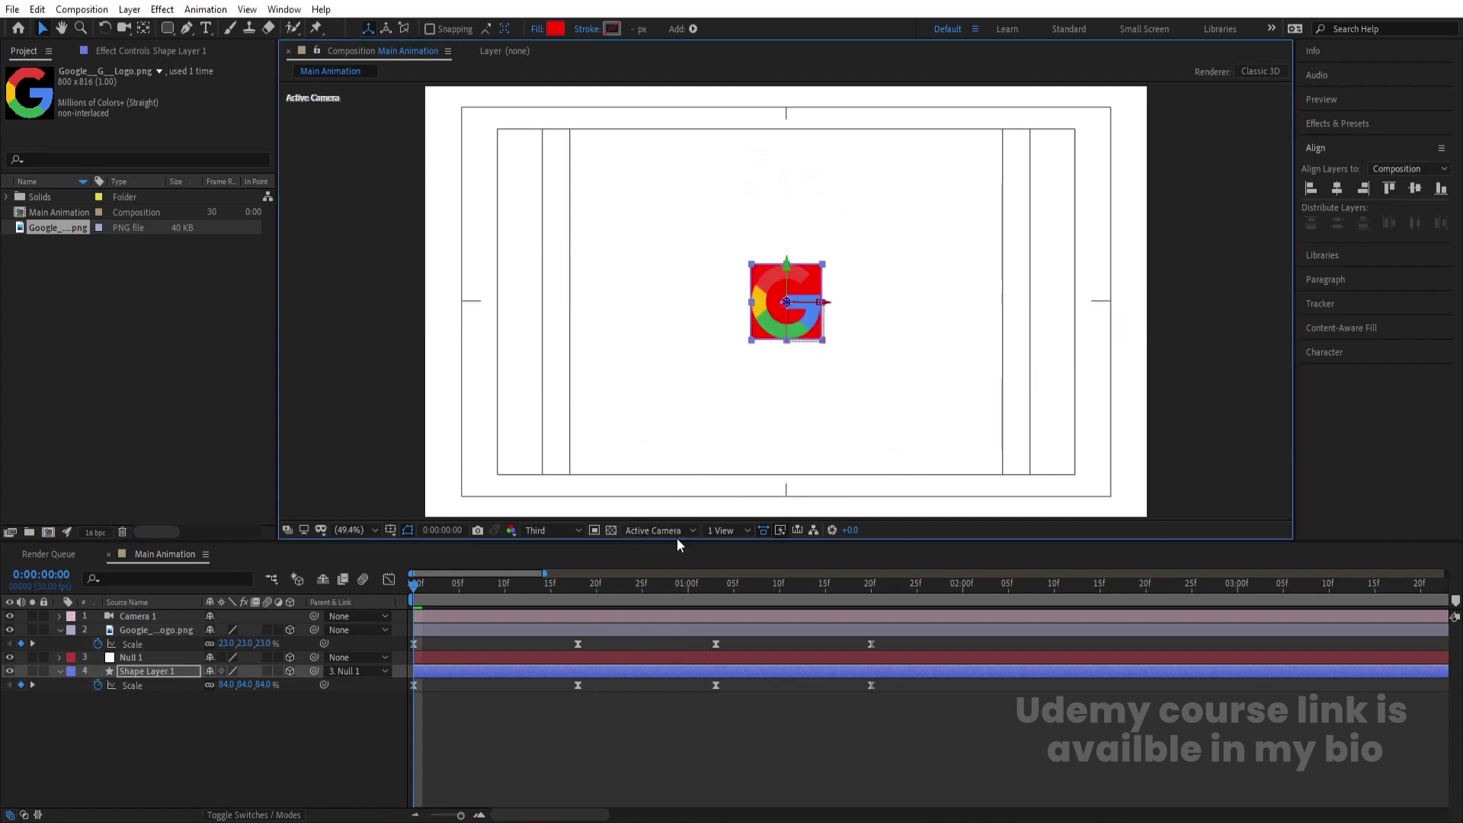
Preview the shape's tighter orbit around the logo from the start, with Shape Layer 1 selected.
{"action": "key", "text": "space"}
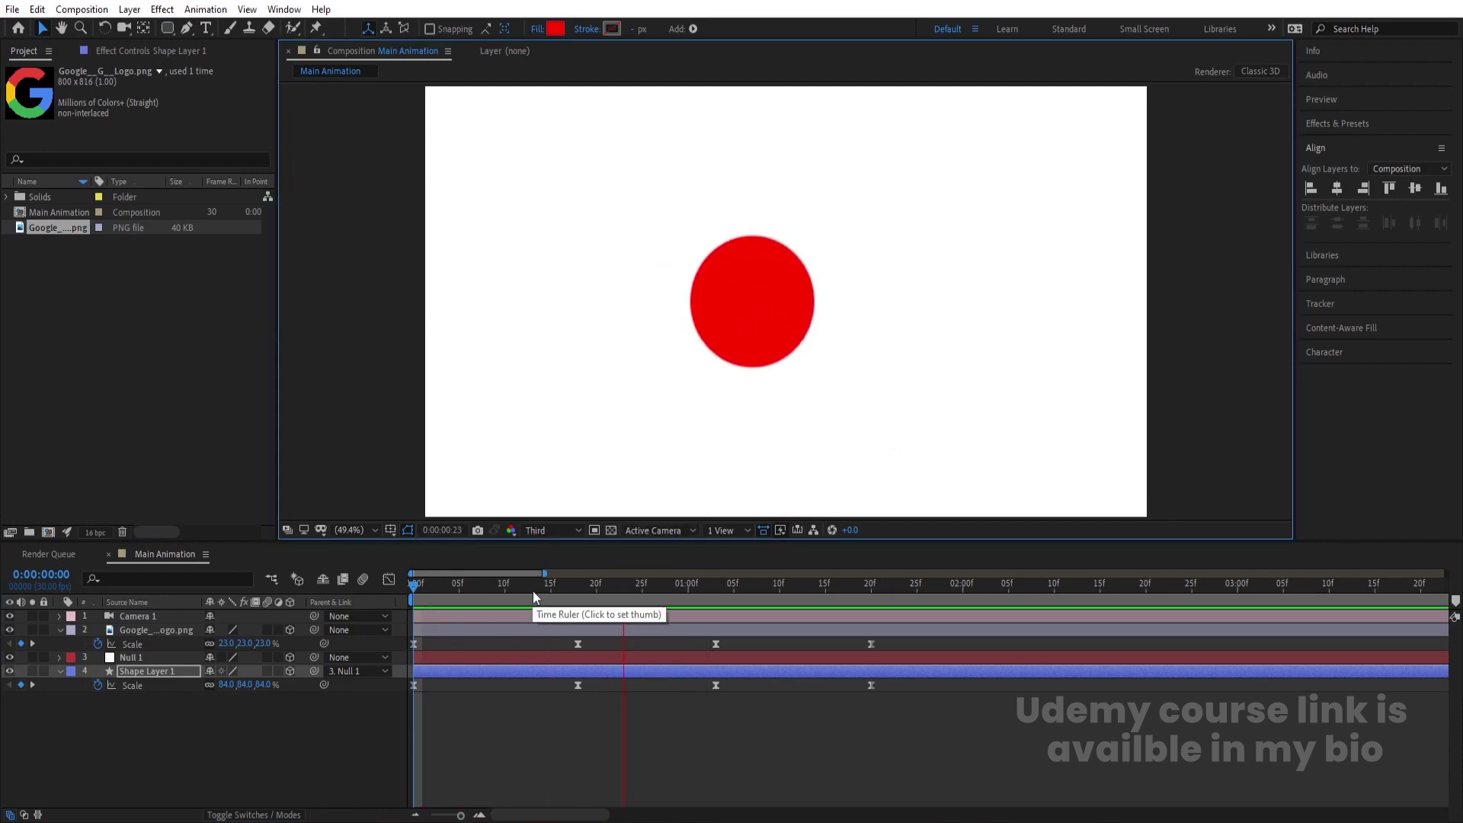
{"action": "key", "text": "space"}
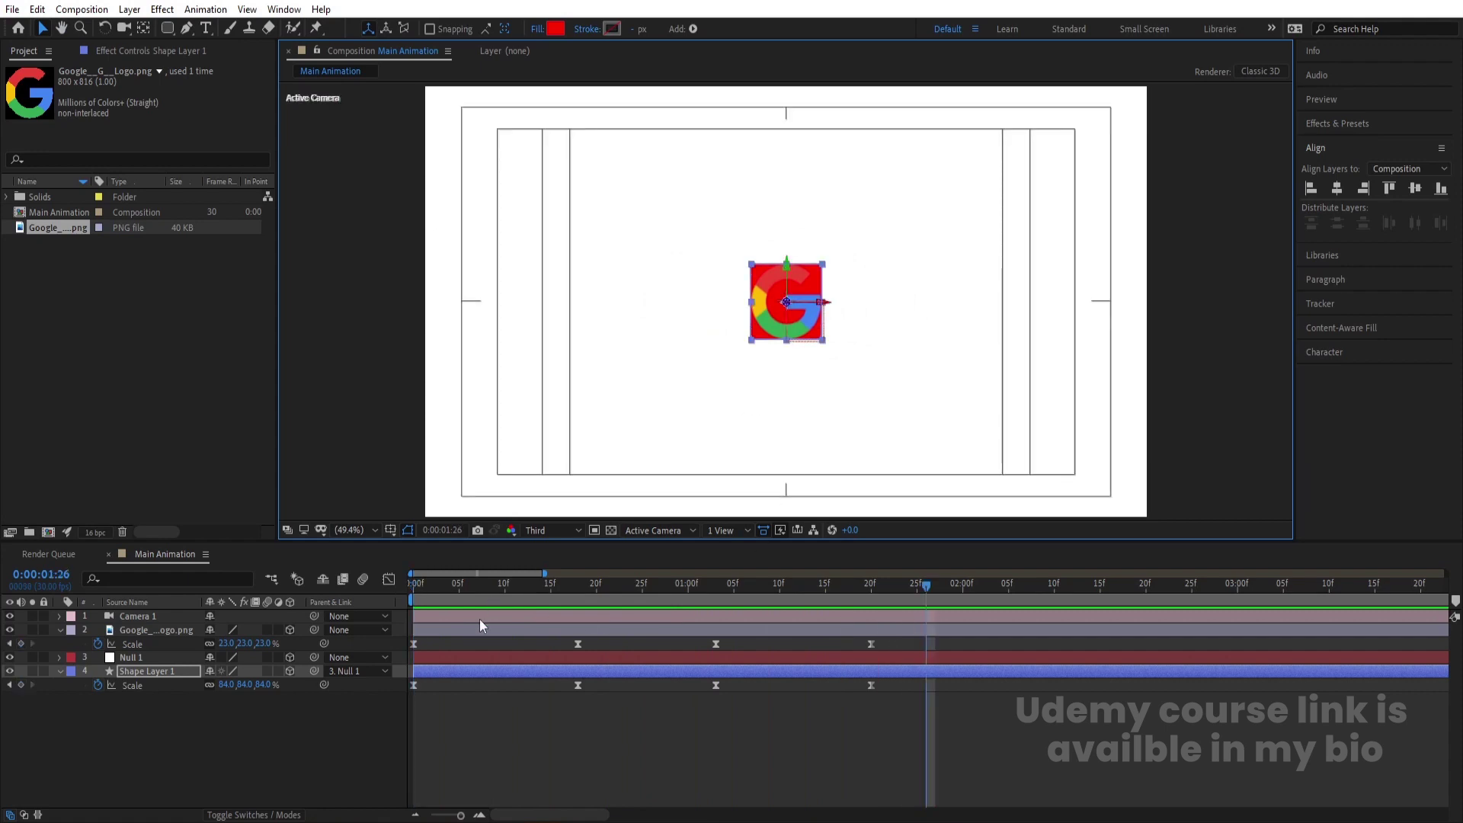
{"action": "left_click_drag", "start_coordinate": [446, 582], "coordinate": [283, 615]}
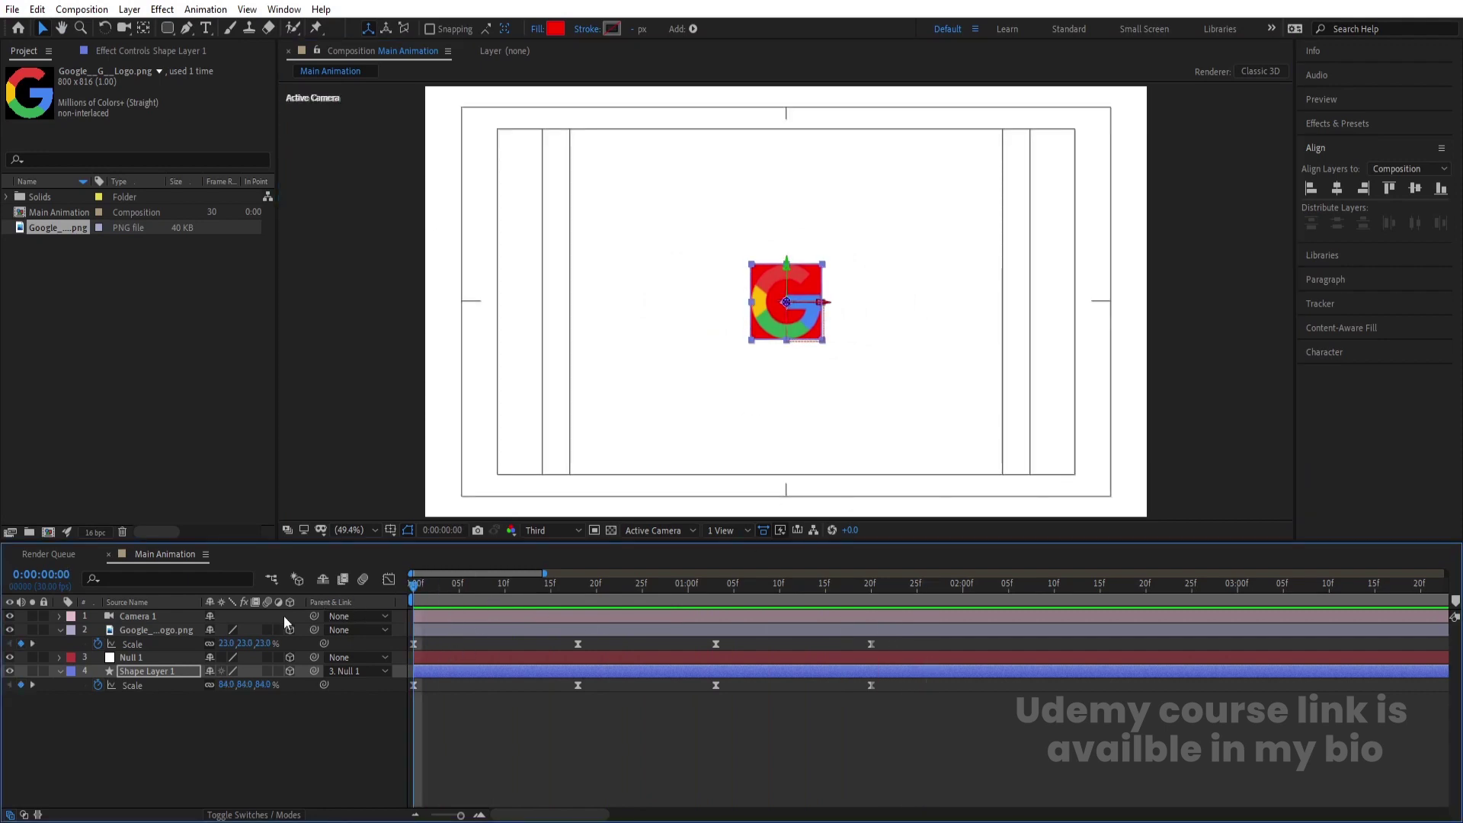
{"action": "left_click", "coordinate": [167, 629]}
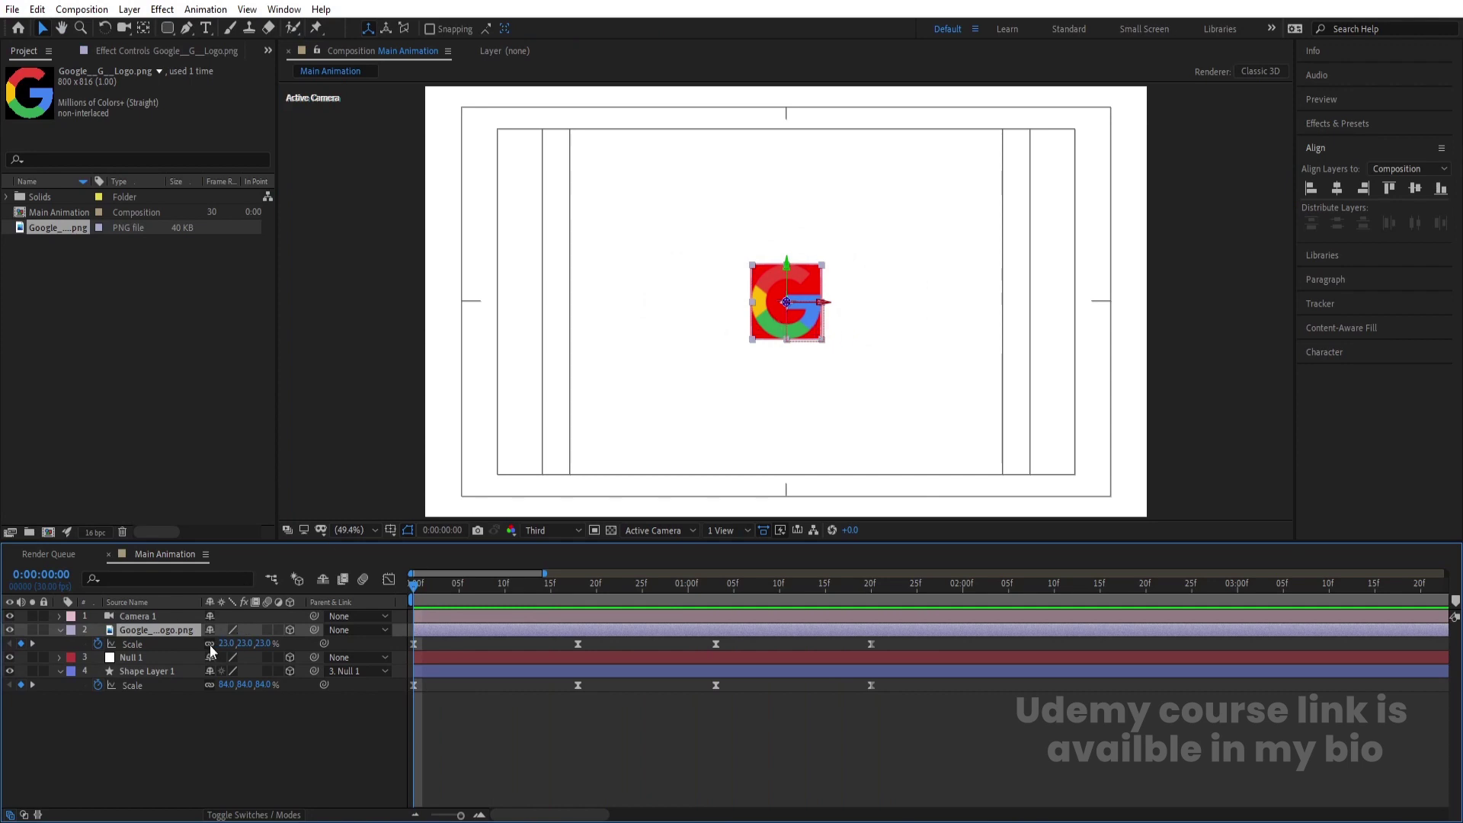
{"action": "left_click", "coordinate": [130, 673]}
{"action": "key", "text": "space"}
{"action": "key", "text": "space"}
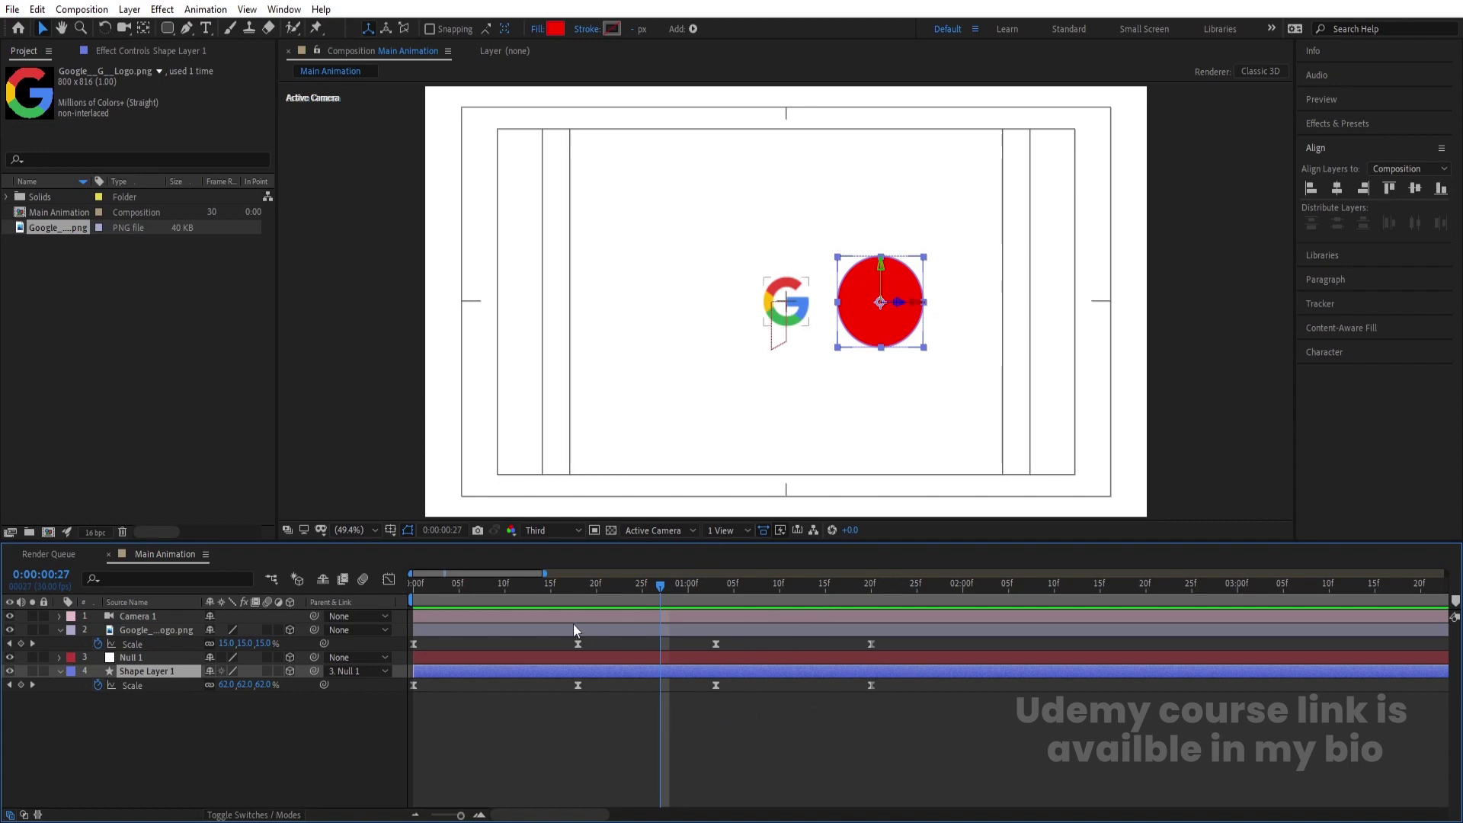
Raise all of Shape Layer 1's Scale keyframes together, reaching 78% at 0:00:01:03 and 100% at the start, and preview the result.
{"action": "left_click_drag", "start_coordinate": [545, 593], "coordinate": [729, 681]}
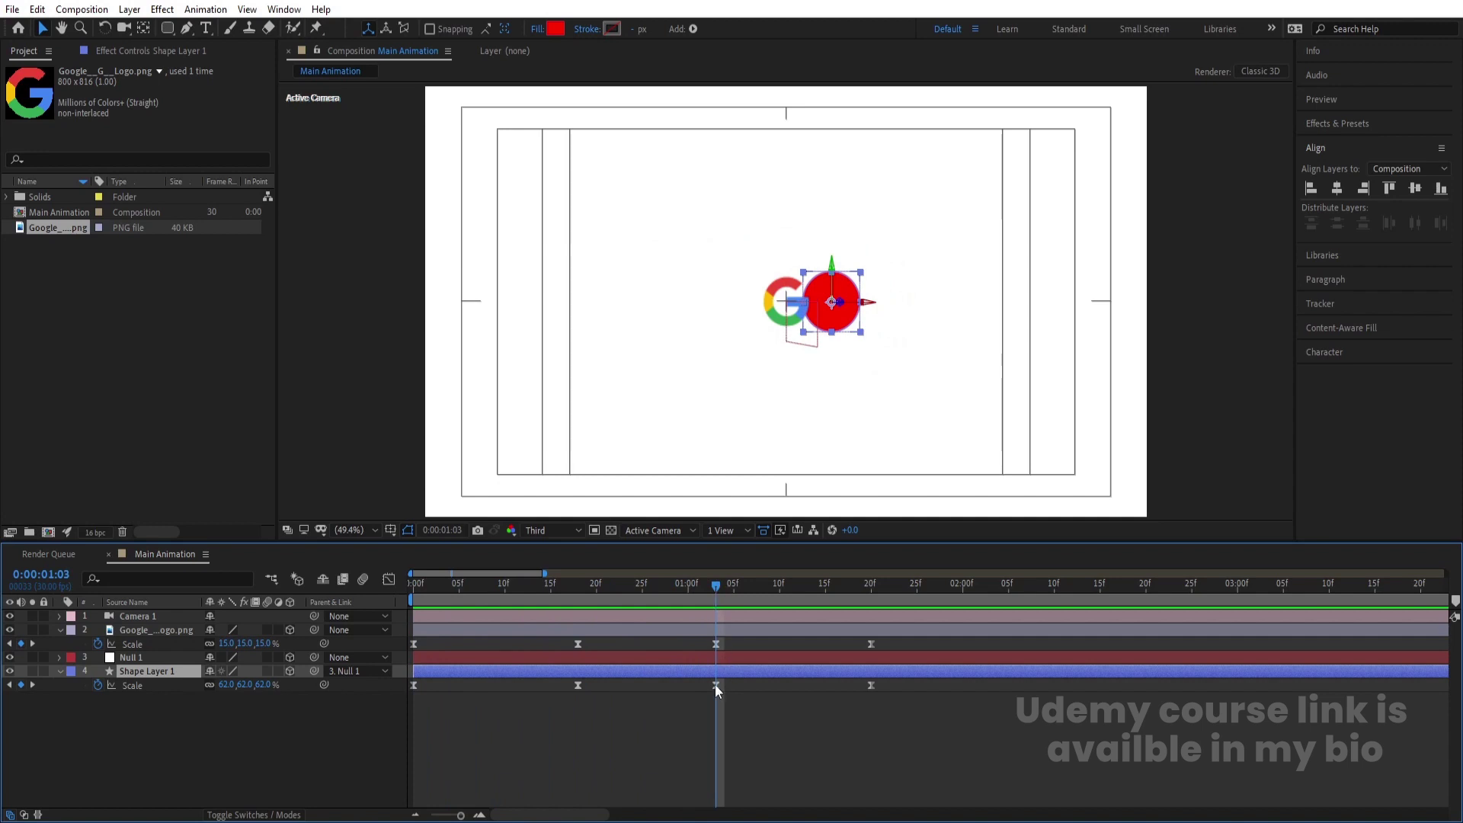
{"action": "left_click_drag", "start_coordinate": [914, 728], "coordinate": [364, 684]}
{"action": "left_click_drag", "start_coordinate": [229, 684], "coordinate": [241, 685]}
{"action": "key", "text": "space"}
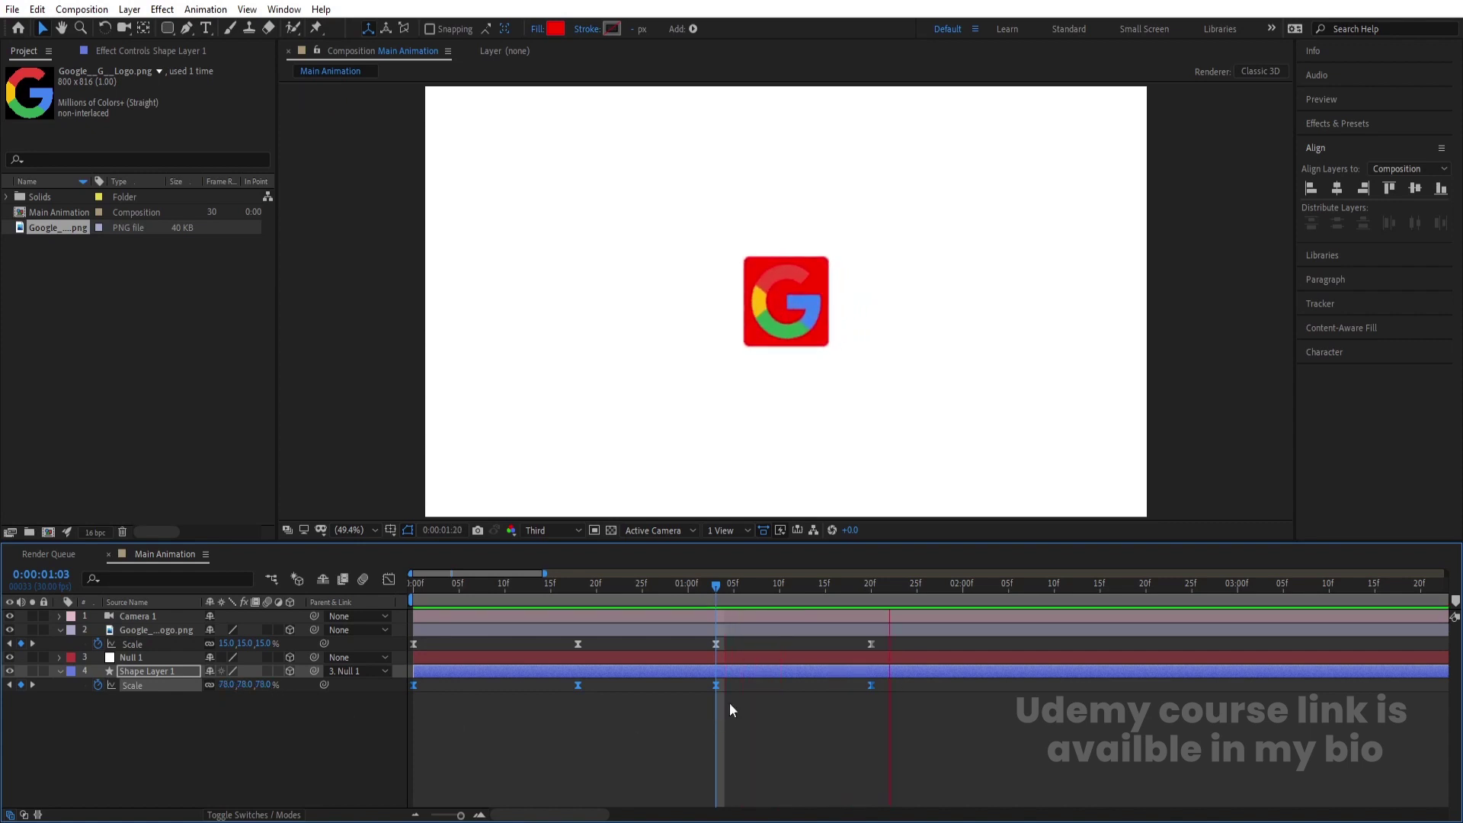
{"action": "key", "text": "space"}
{"action": "key", "text": "Home"}
{"action": "key", "text": "space"}
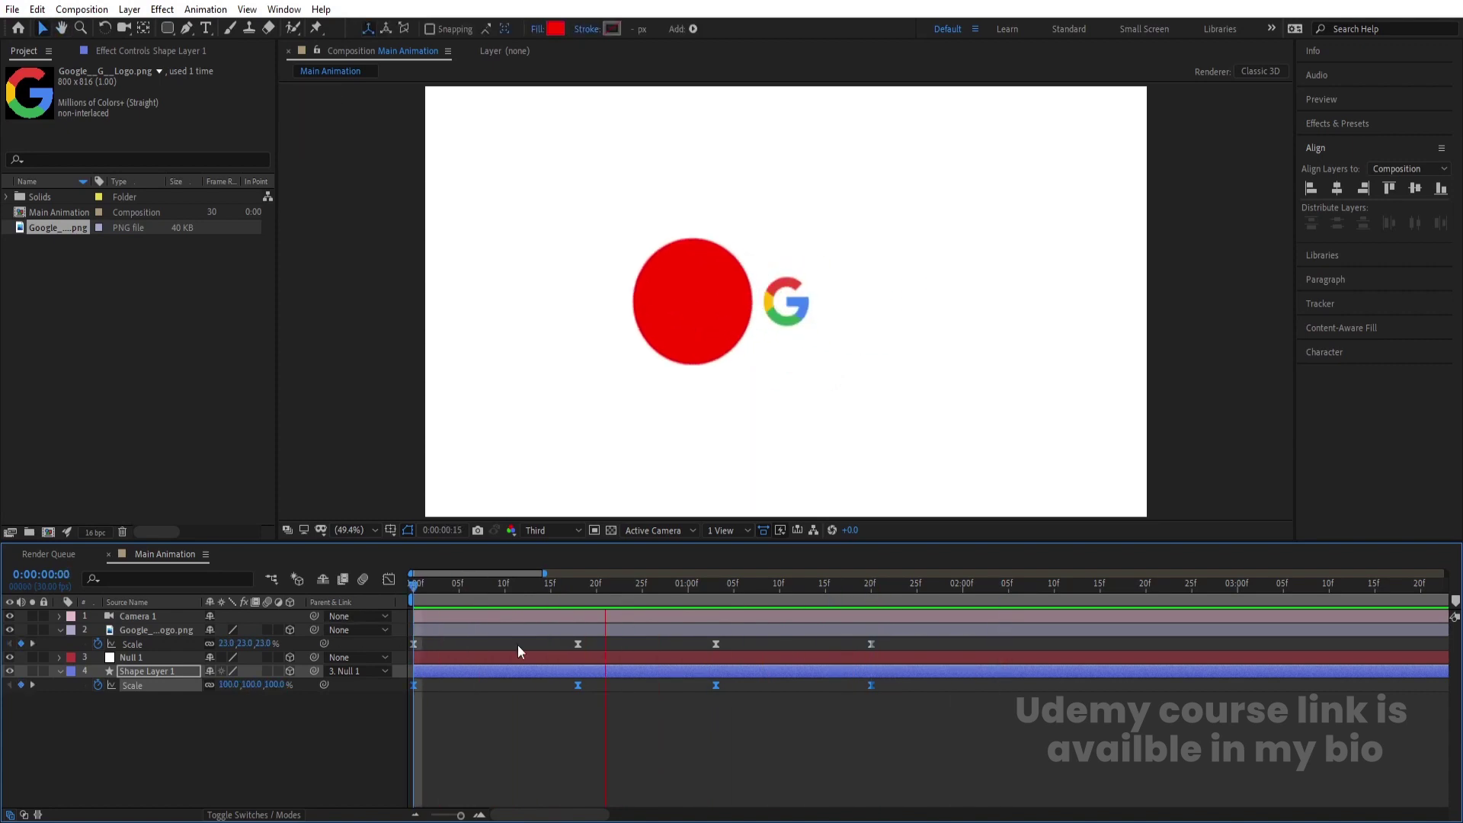
{"action": "key", "text": "space"}
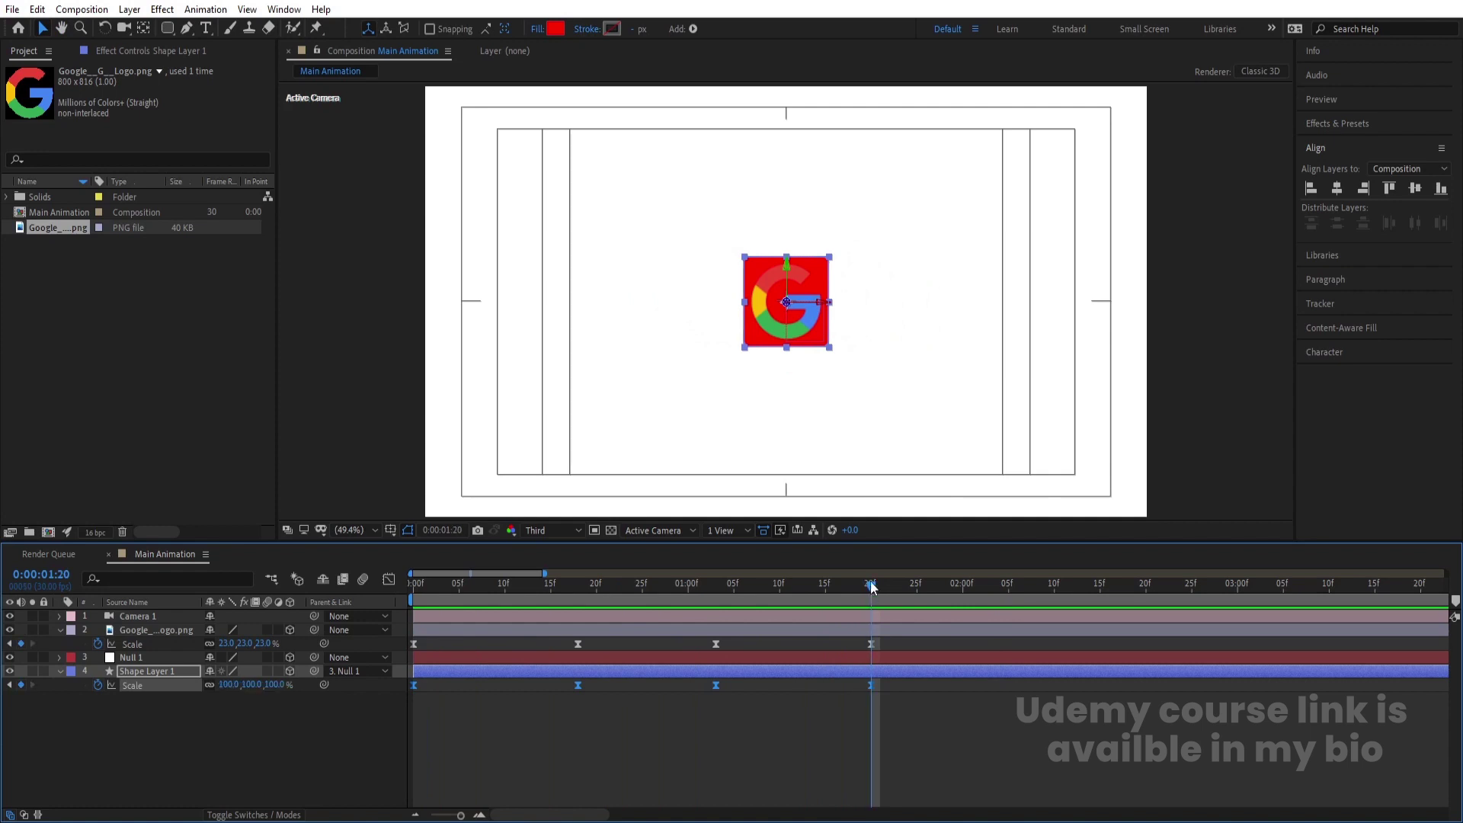
End the work area at 0:00:01:20 and preview the resulting loop.
{"action": "key", "text": "n"}
{"action": "key", "text": "space"}
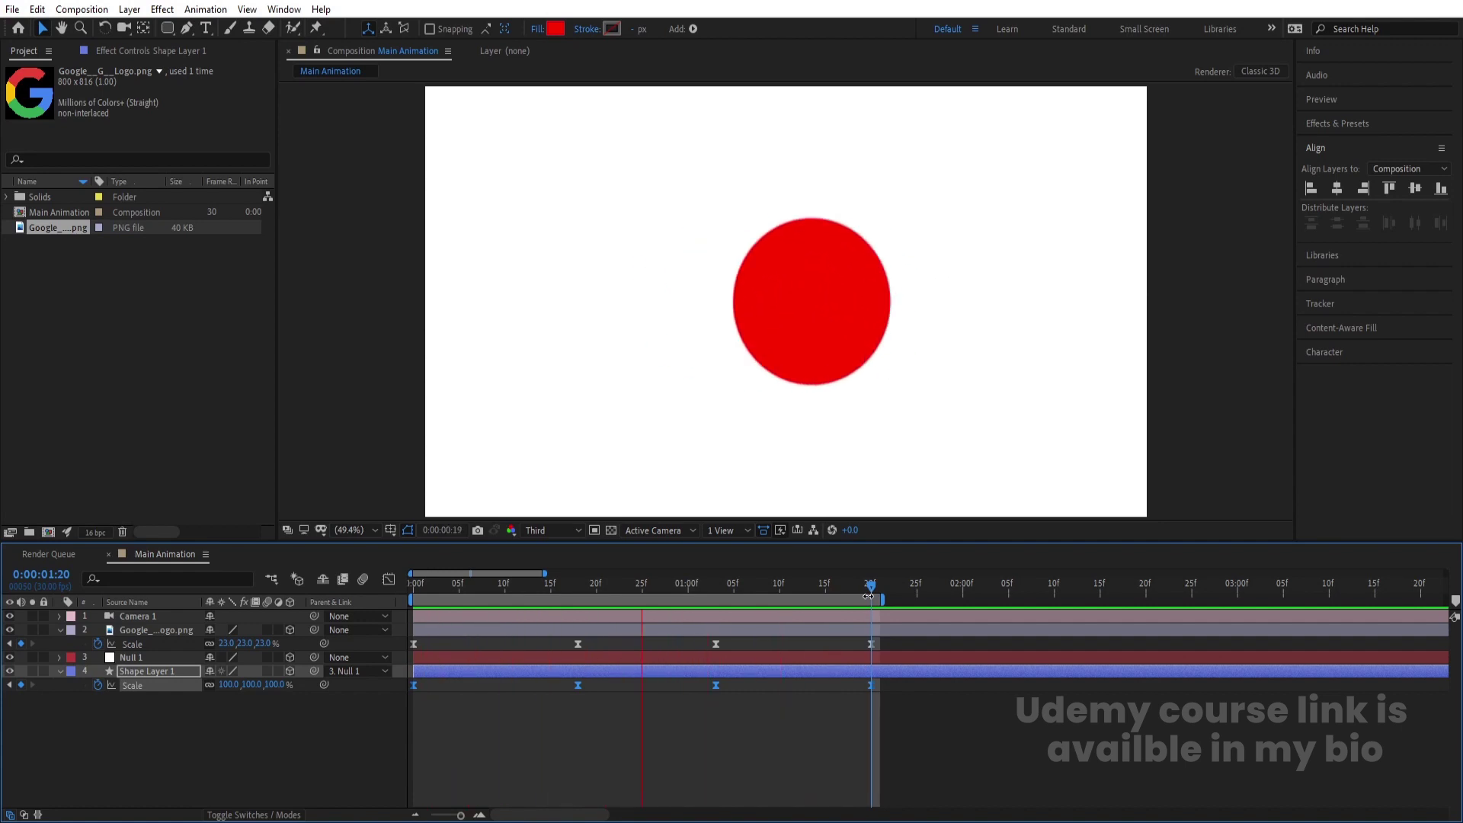
{"action": "key", "text": "space"}
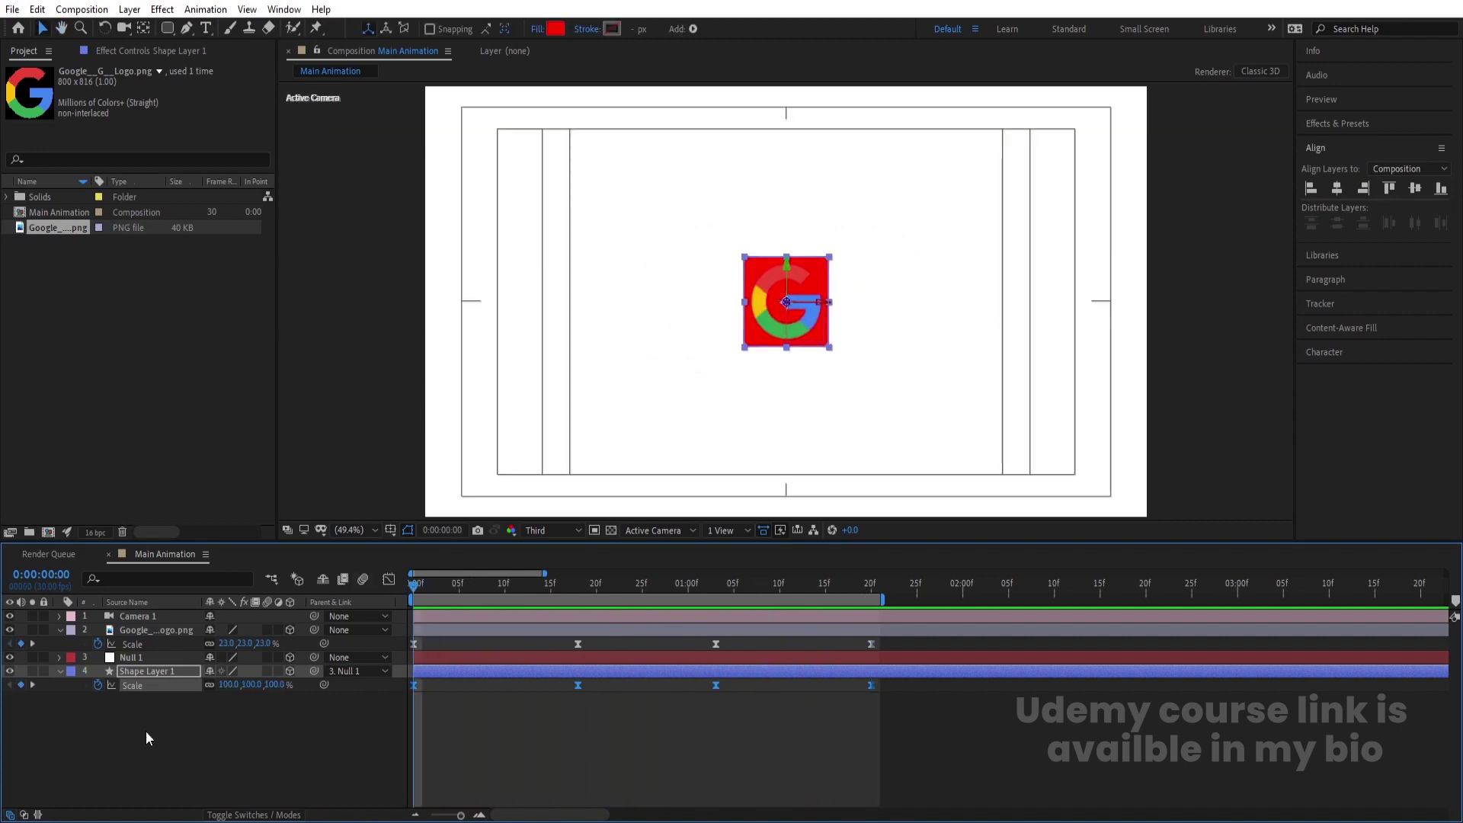
Collapse all layers' keyframed properties and change Shape Layer 1's fill color to white.
{"action": "left_click", "coordinate": [145, 730]}
{"action": "key", "text": "u"}
{"action": "left_click", "coordinate": [140, 659]}
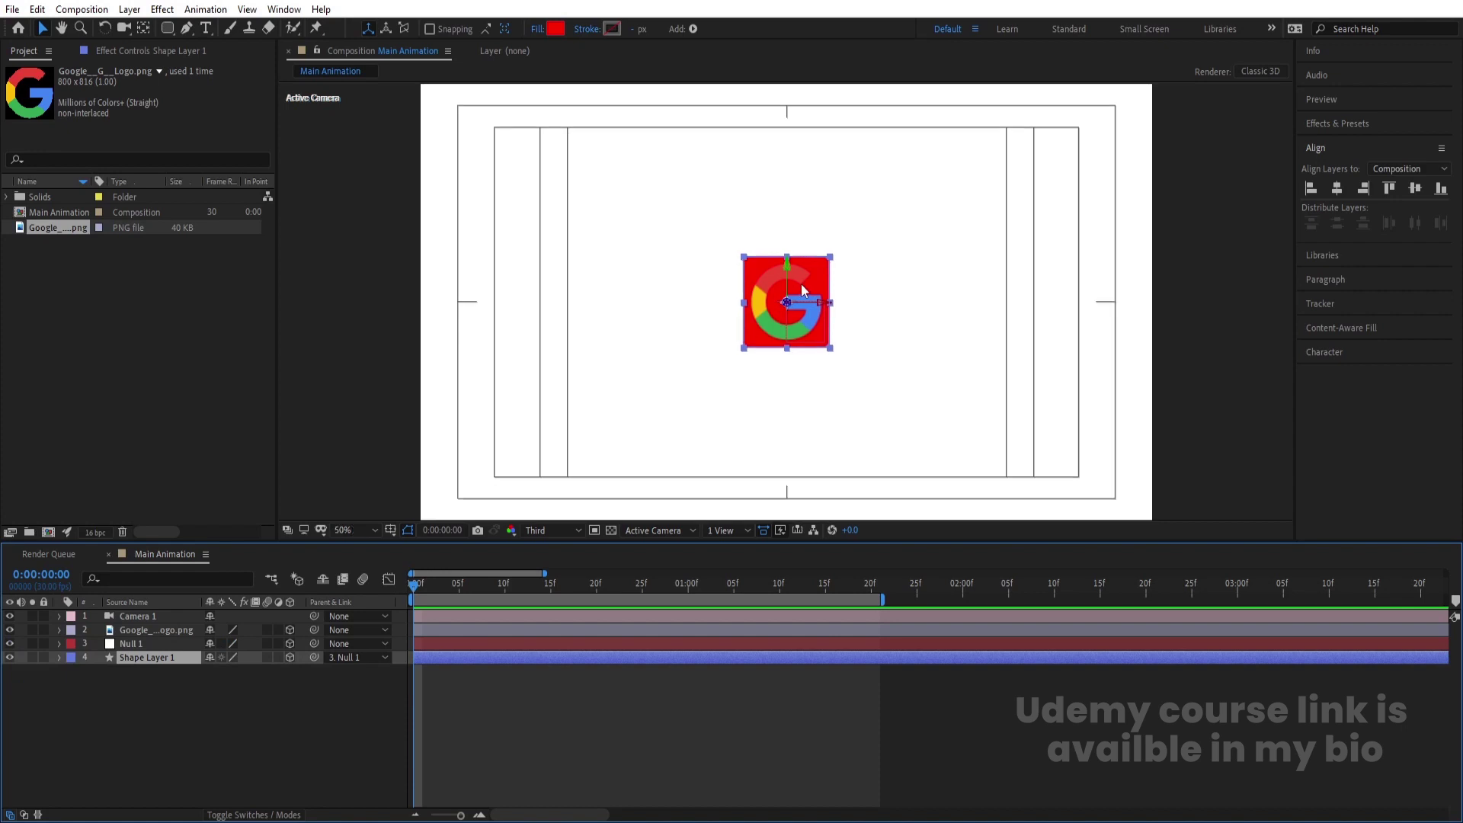
{"action": "scroll", "coordinate": [801, 283], "scroll_direction": "up", "scroll_amount": 3}
{"action": "scroll", "coordinate": [784, 311], "scroll_direction": "down", "scroll_amount": 3}
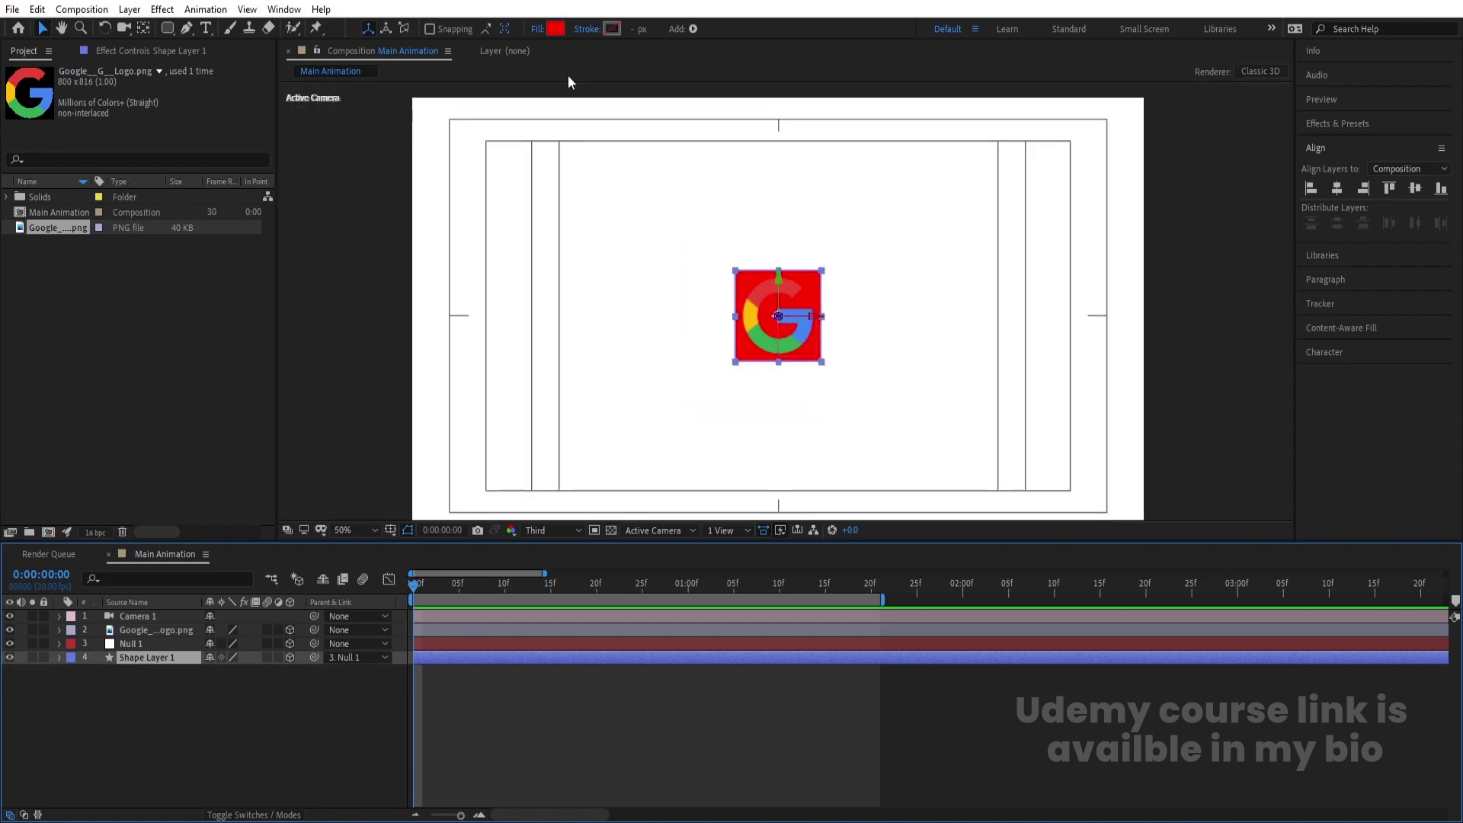
{"action": "left_click", "coordinate": [556, 29]}
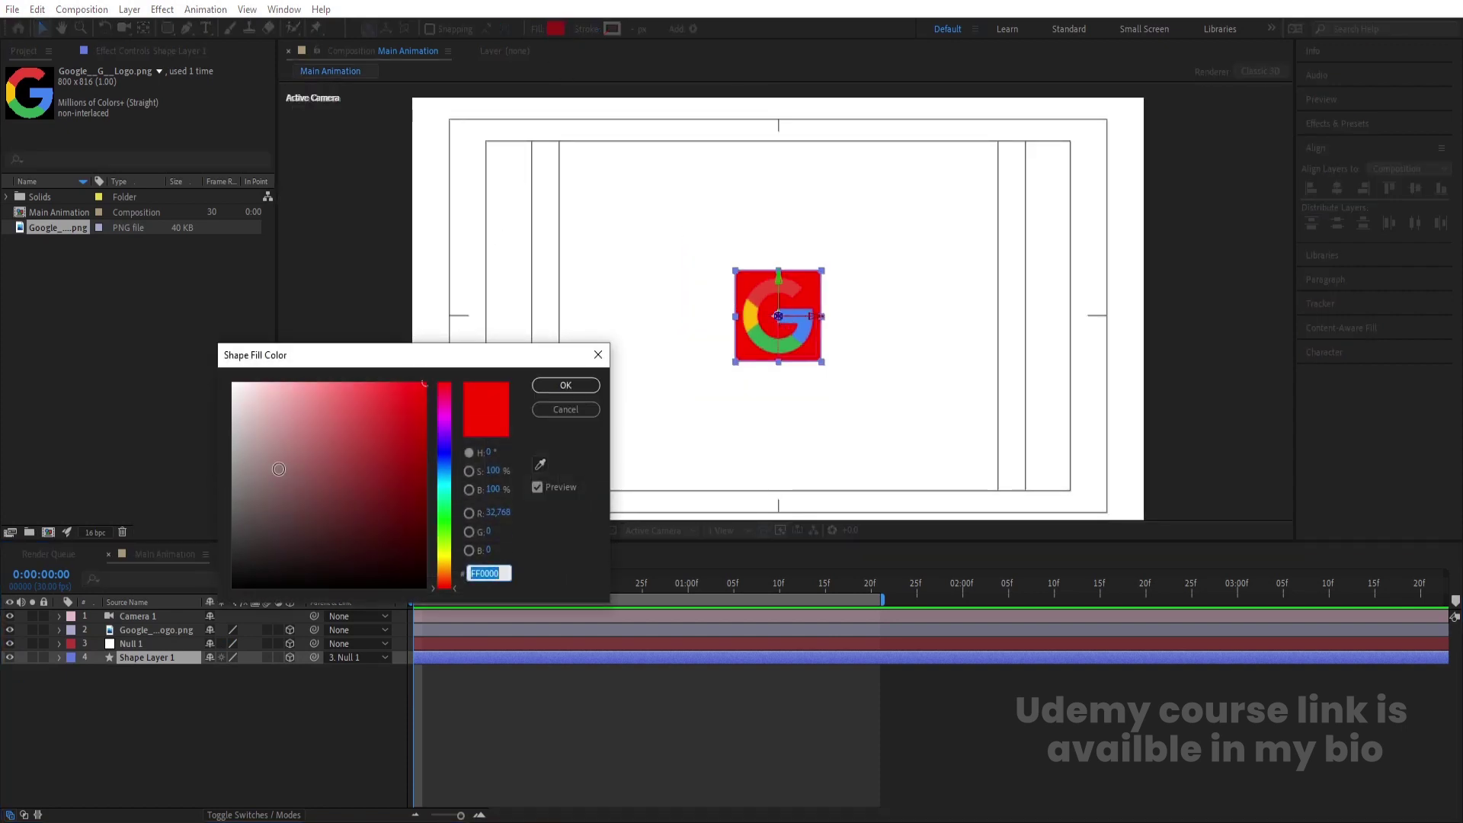
{"action": "left_click_drag", "start_coordinate": [278, 469], "coordinate": [201, 366]}
{"action": "left_click", "coordinate": [566, 385]}
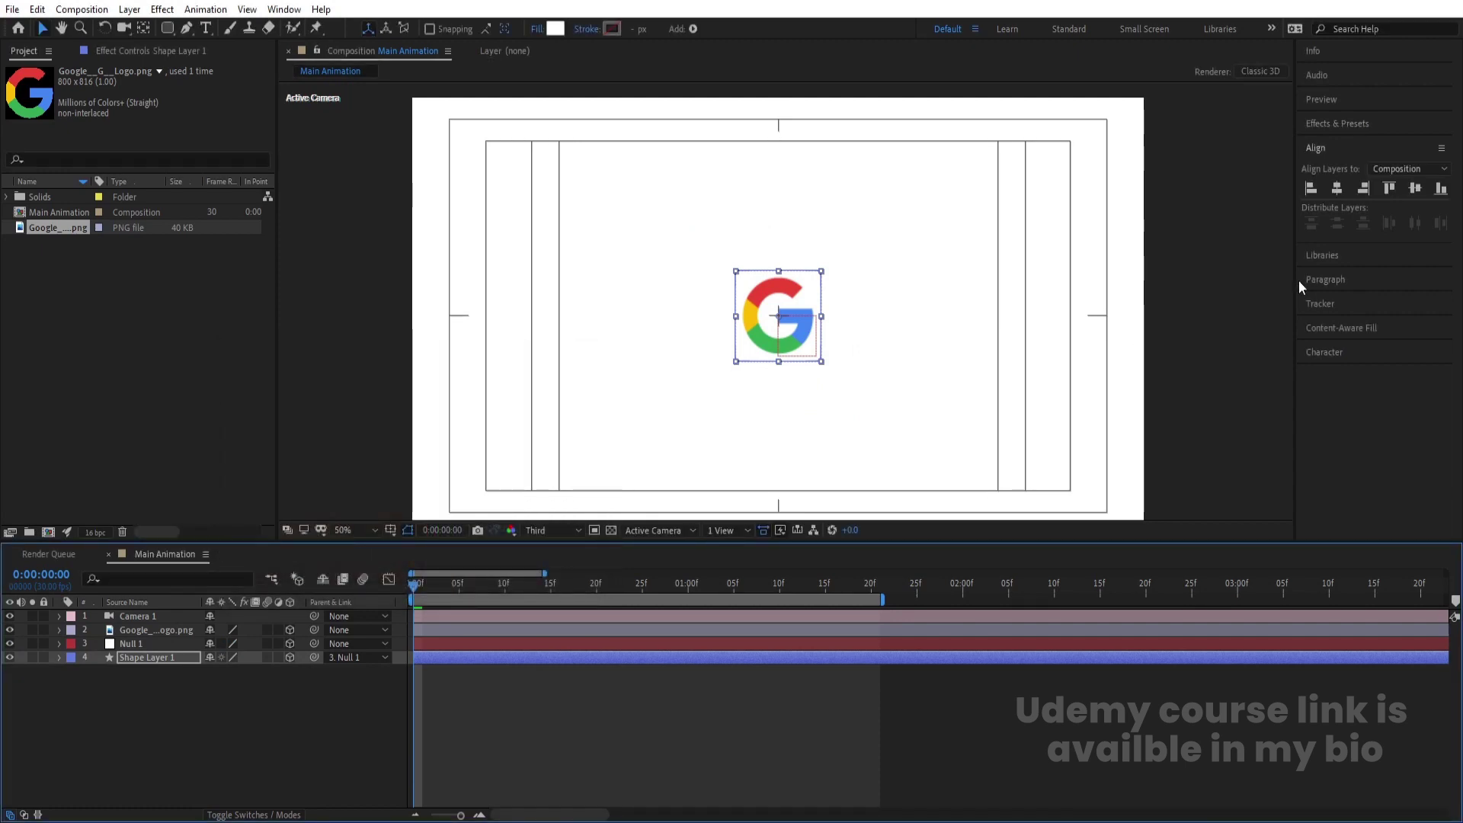
Find the Drop Shadow effect by searching for "drop" and apply it to Shape Layer 1.
{"action": "left_click", "coordinate": [1328, 125]}
{"action": "left_click", "coordinate": [1346, 147]}
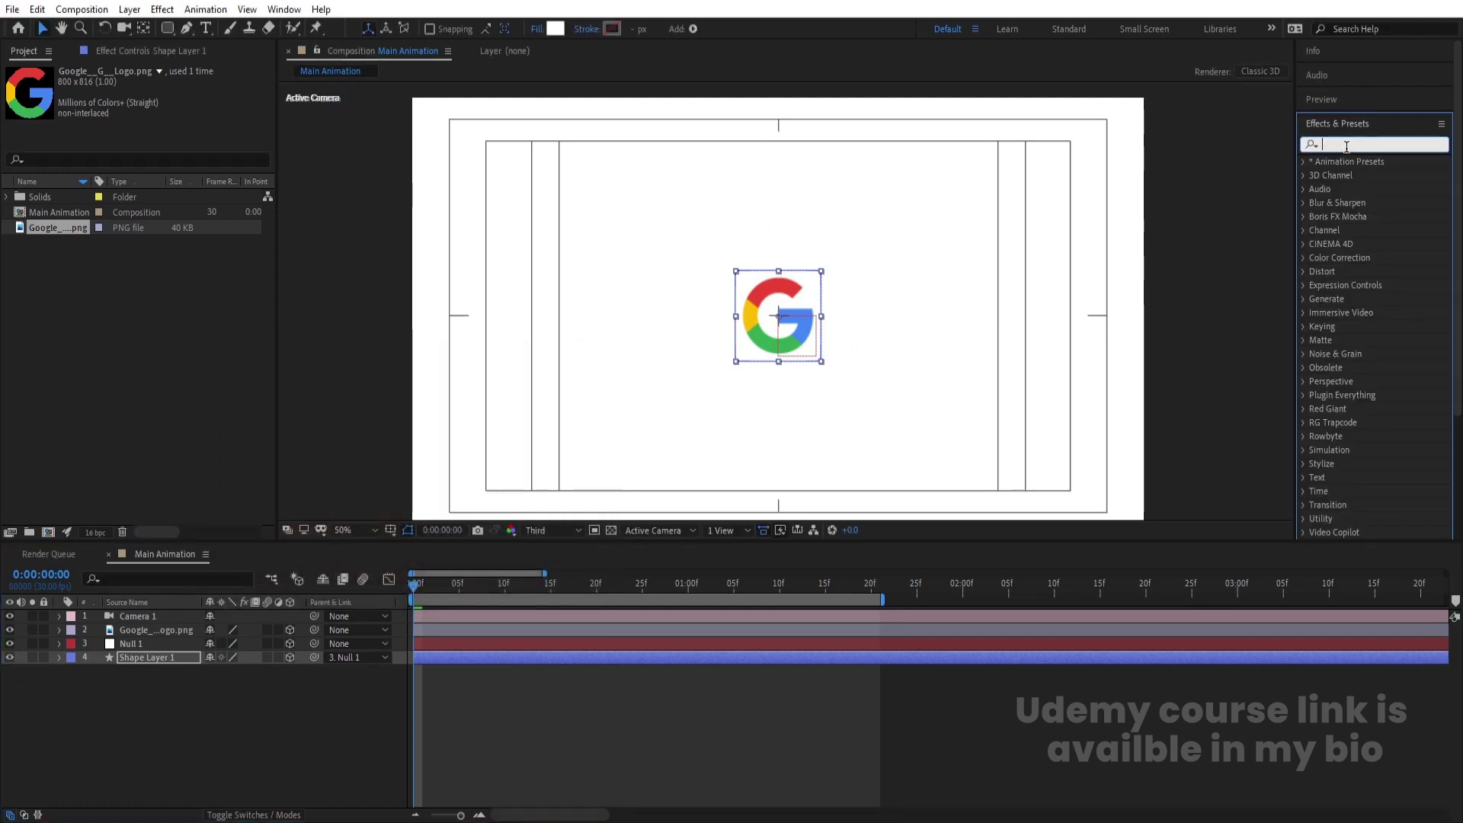
{"action": "type", "text": "drop"}
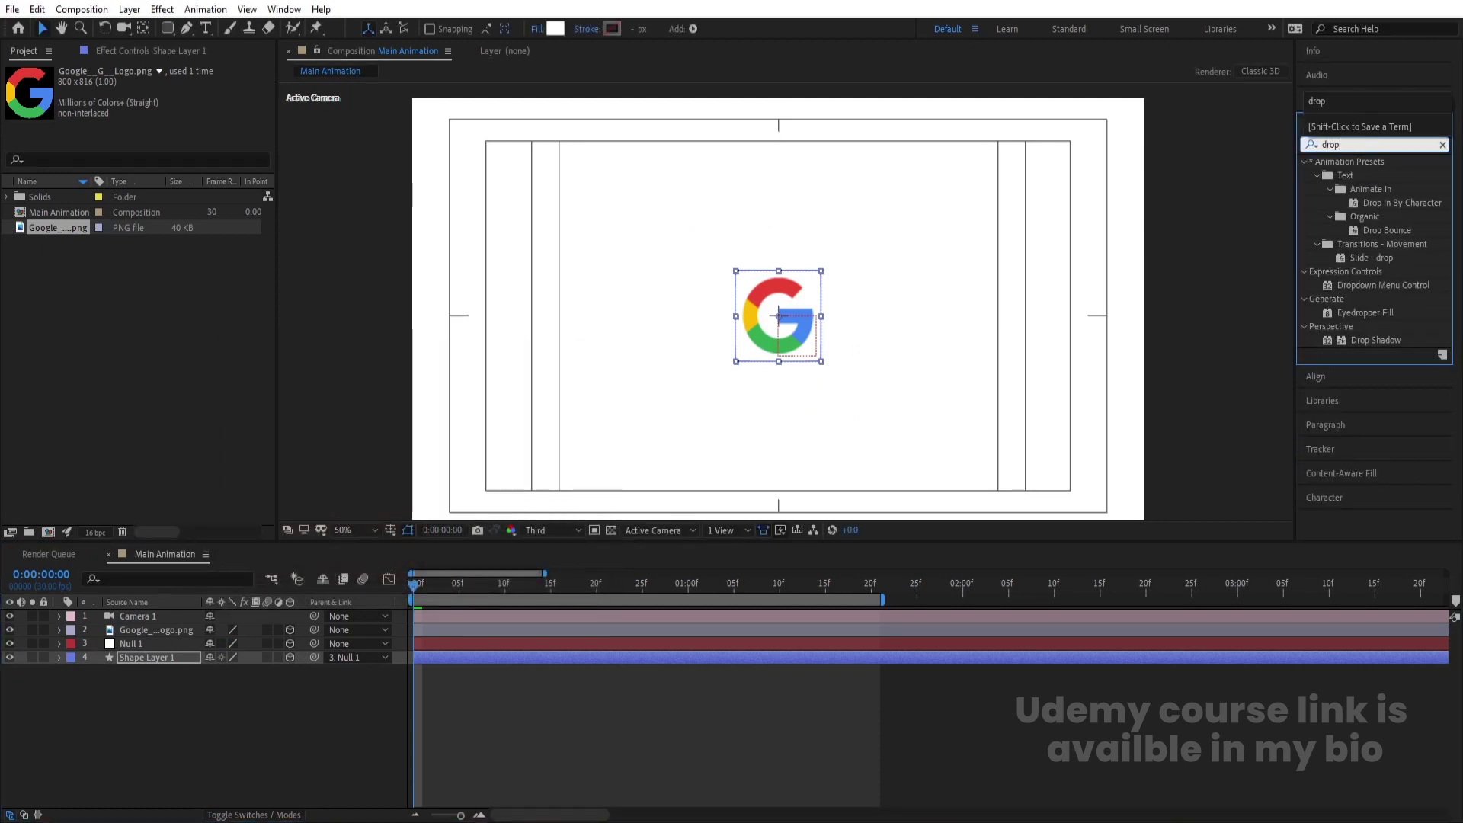
{"action": "double_click", "coordinate": [1388, 340]}
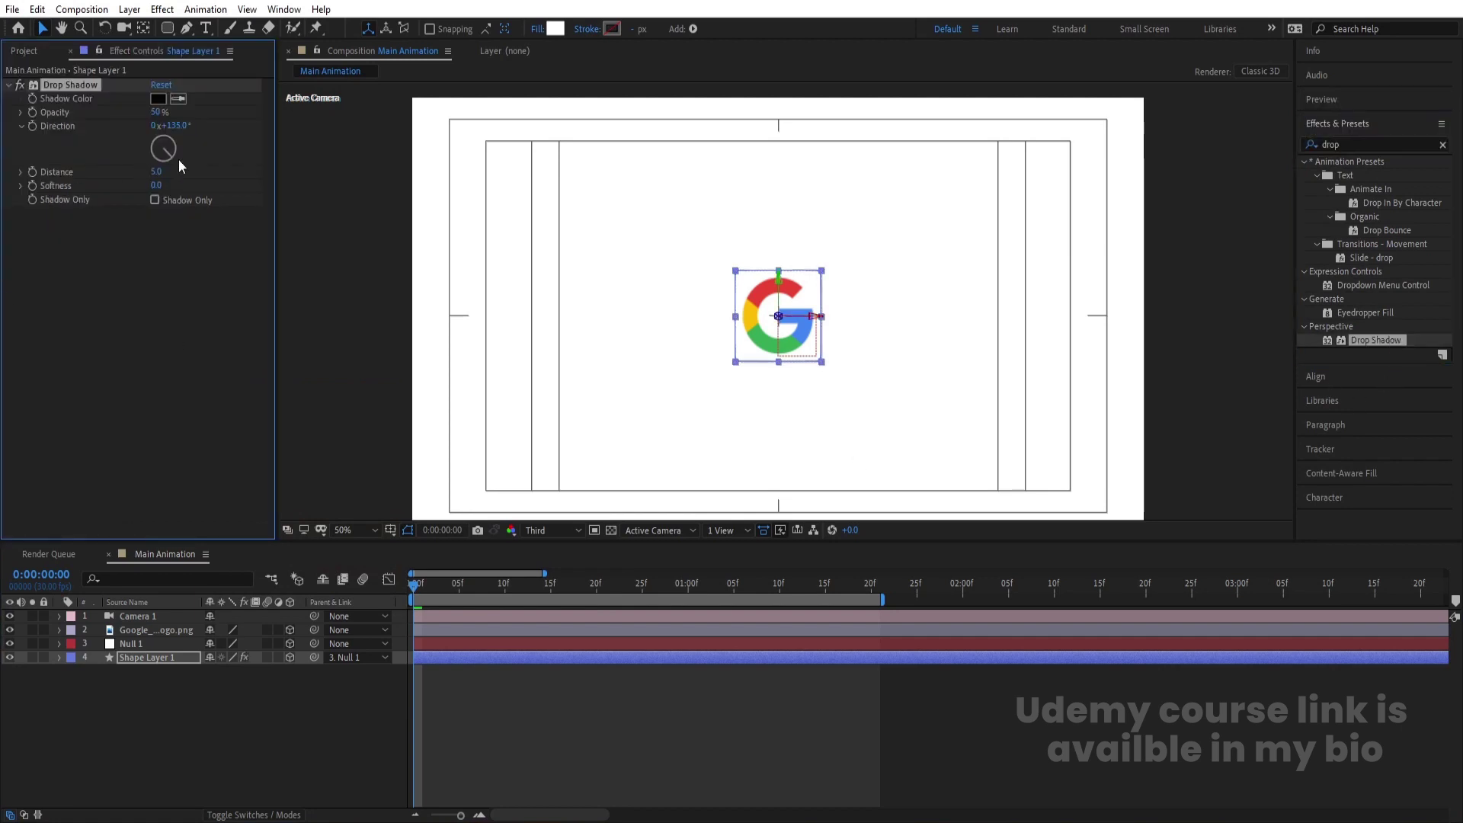
Set the drop shadow's Distance to 25, Softness to 150 and Opacity to 20%, and preview the animation.
{"action": "left_click", "coordinate": [157, 172]}
{"action": "key", "text": "Return"}
{"action": "left_click", "coordinate": [155, 186]}
{"action": "type", "text": "150"}
{"action": "key", "text": "Return"}
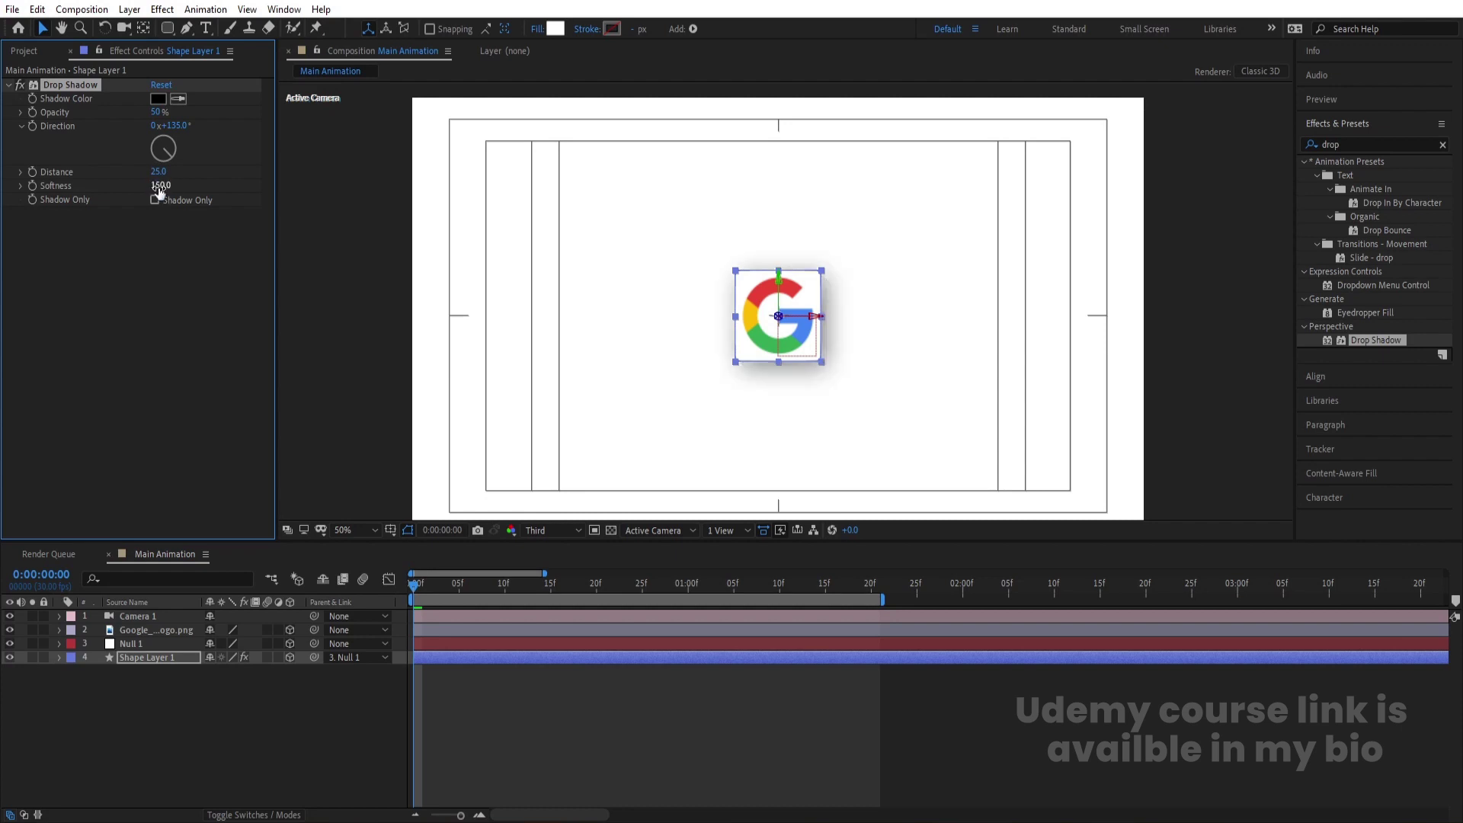
{"action": "left_click", "coordinate": [159, 112]}
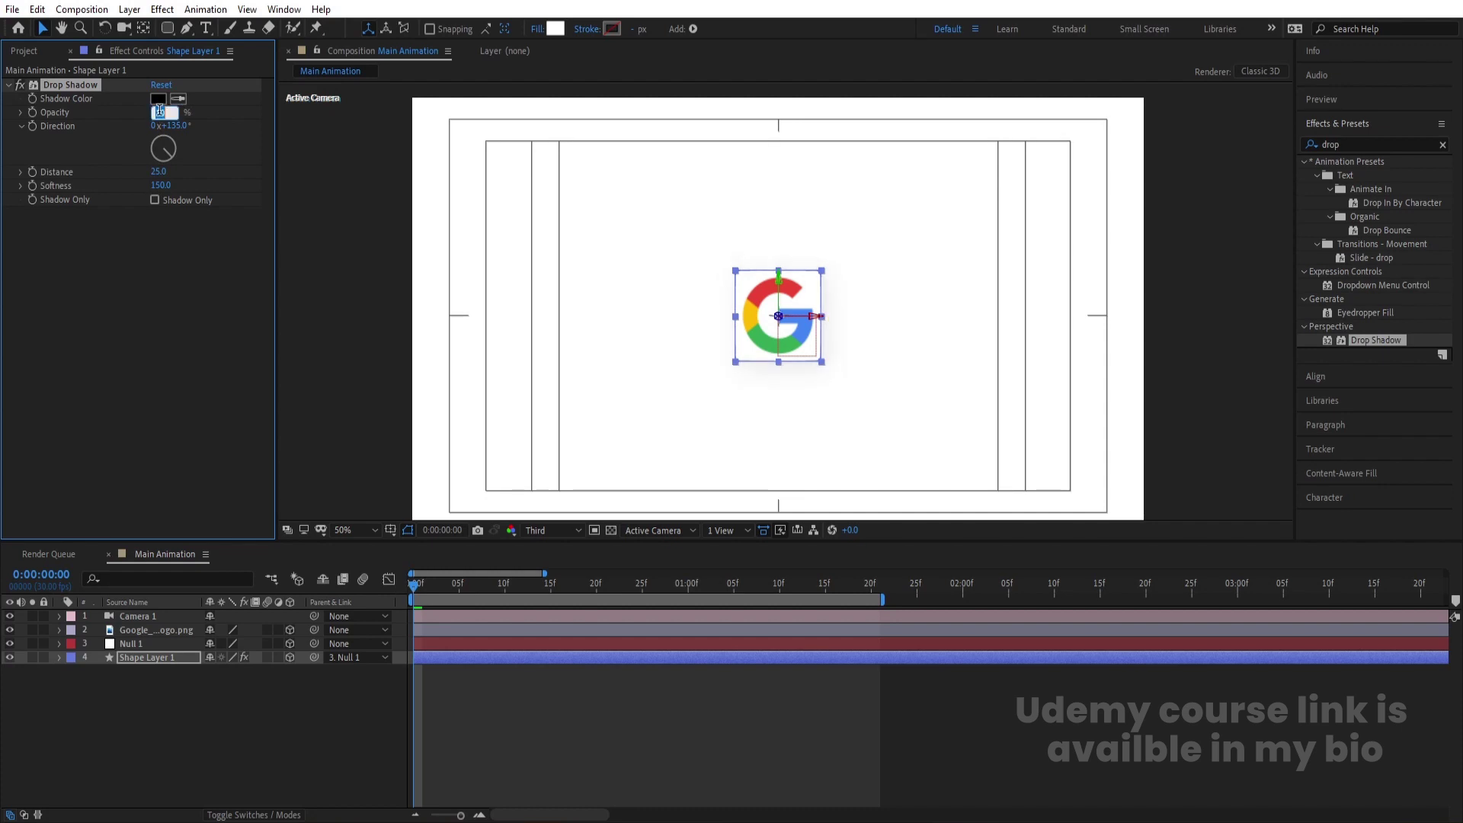
{"action": "key", "text": "Return"}
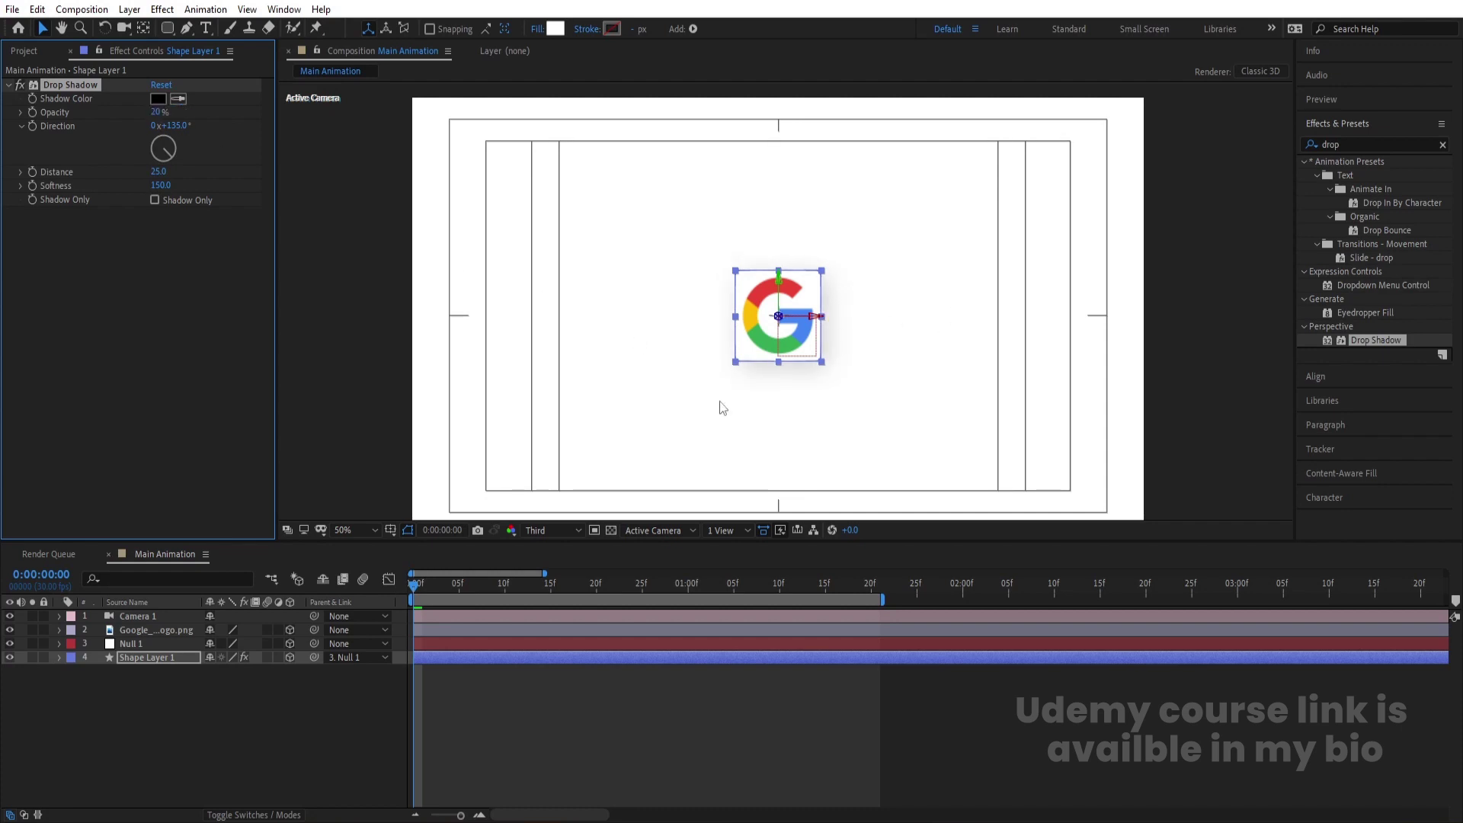
{"action": "left_click", "coordinate": [313, 733]}
{"action": "key", "text": "space"}
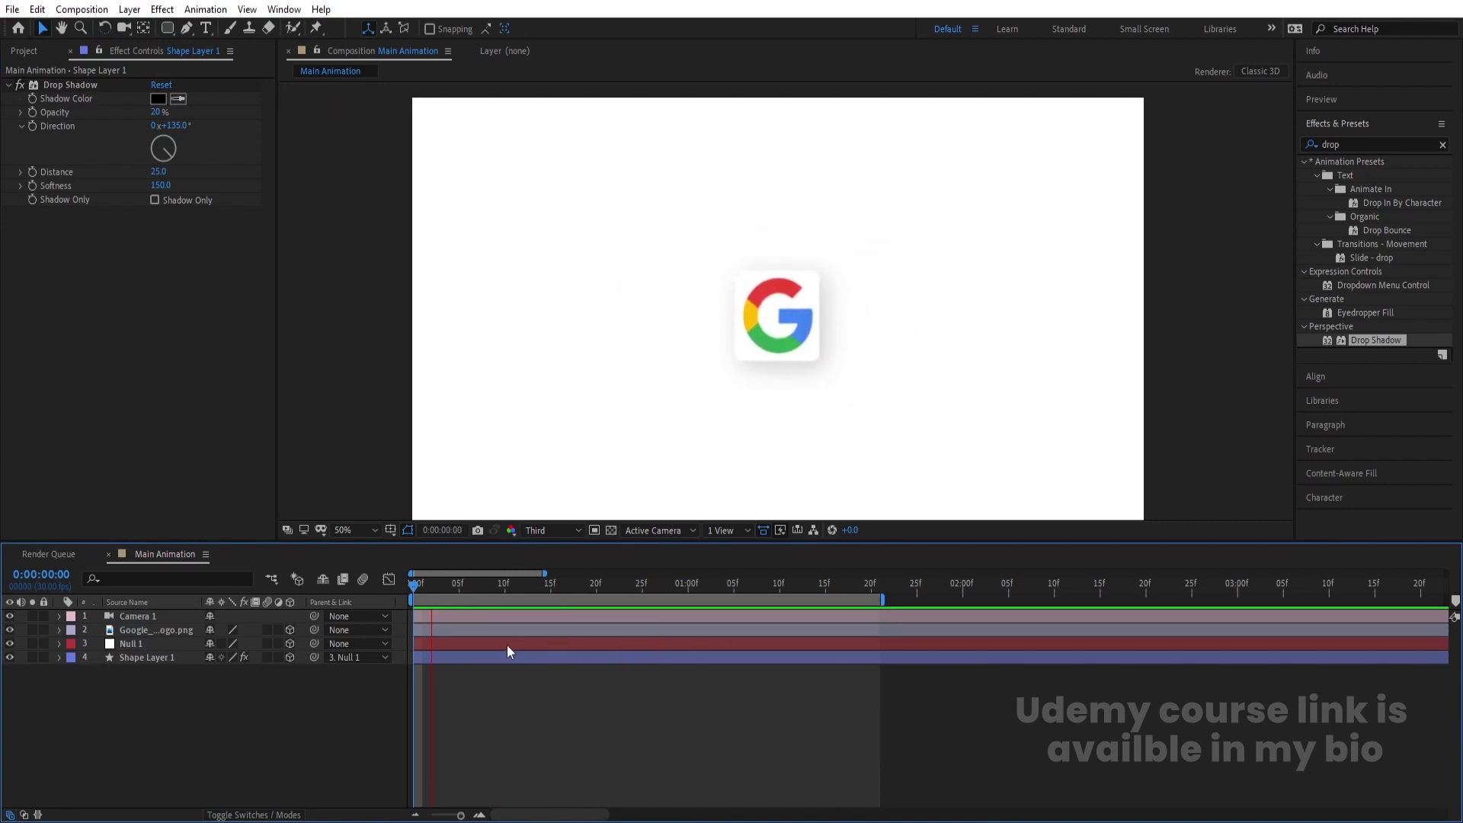
Set the Distance of Shape Layer 1's drop shadow to 40 and sample its color from the blue part of the G logo.
{"action": "left_click", "coordinate": [210, 659]}
{"action": "left_click", "coordinate": [171, 658]}
{"action": "scroll", "coordinate": [777, 311], "scroll_direction": "up", "scroll_amount": 4}
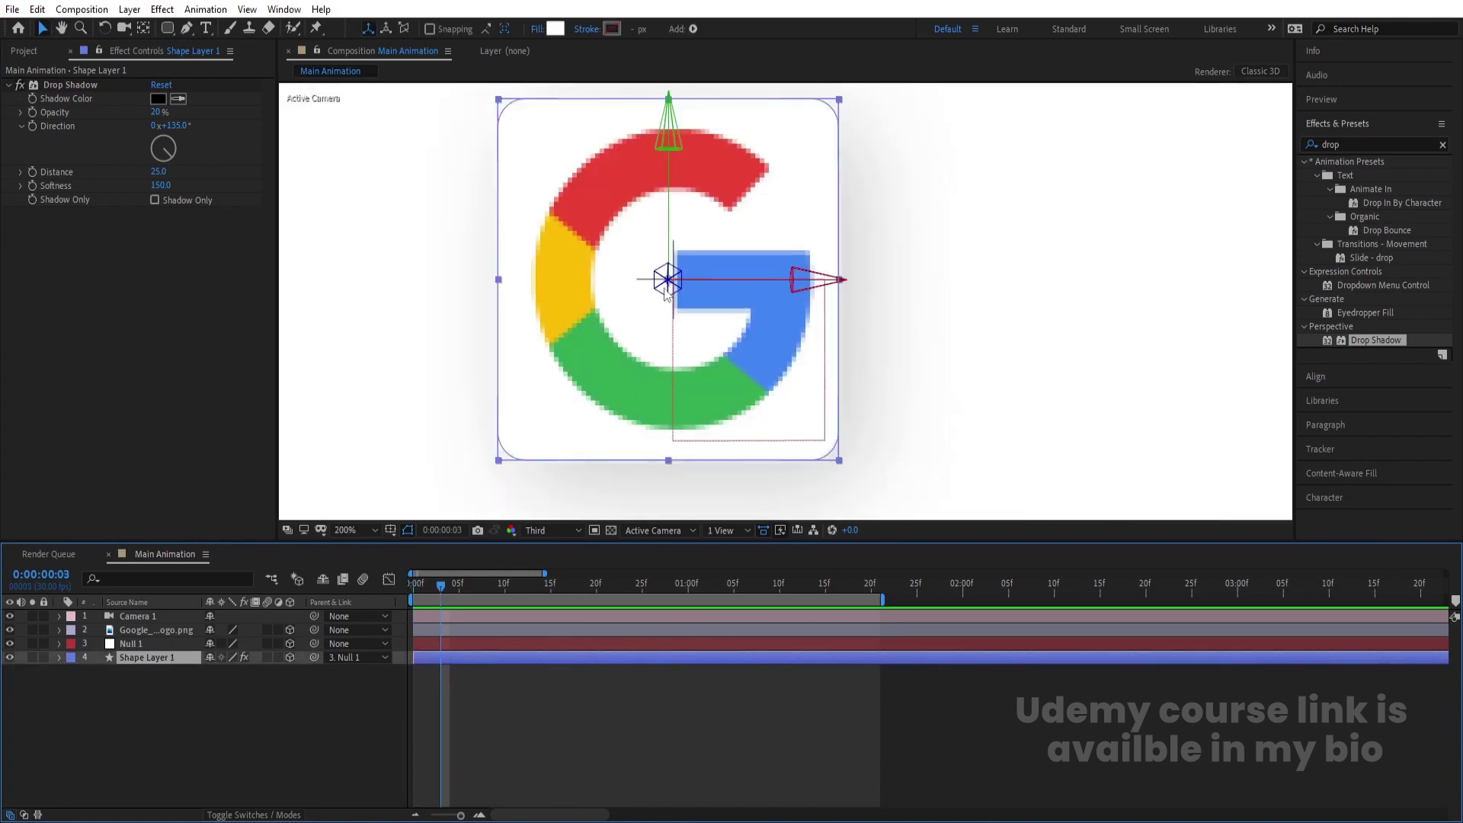
{"action": "left_click", "coordinate": [160, 172]}
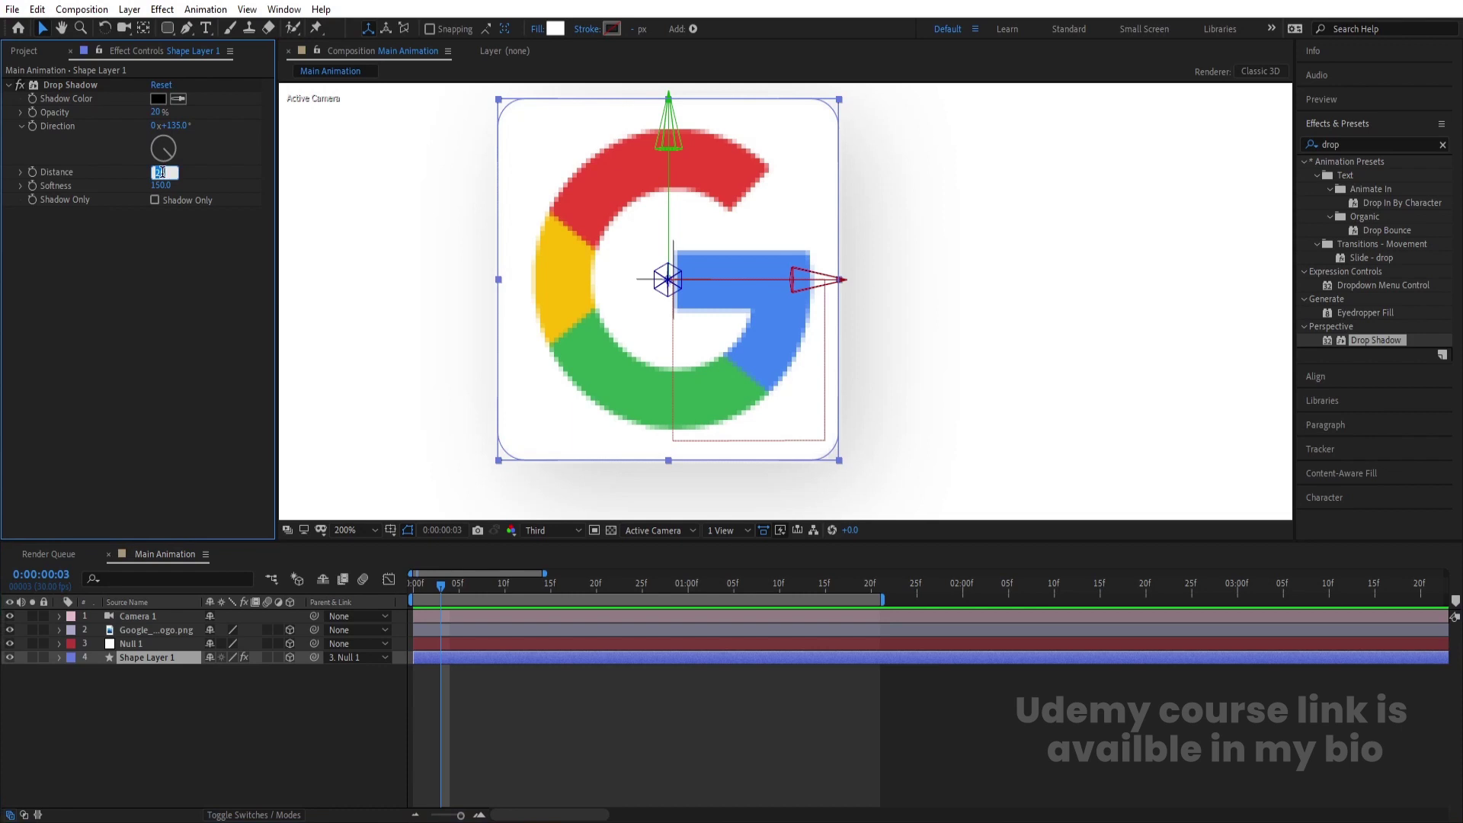
{"action": "key", "text": "Return"}
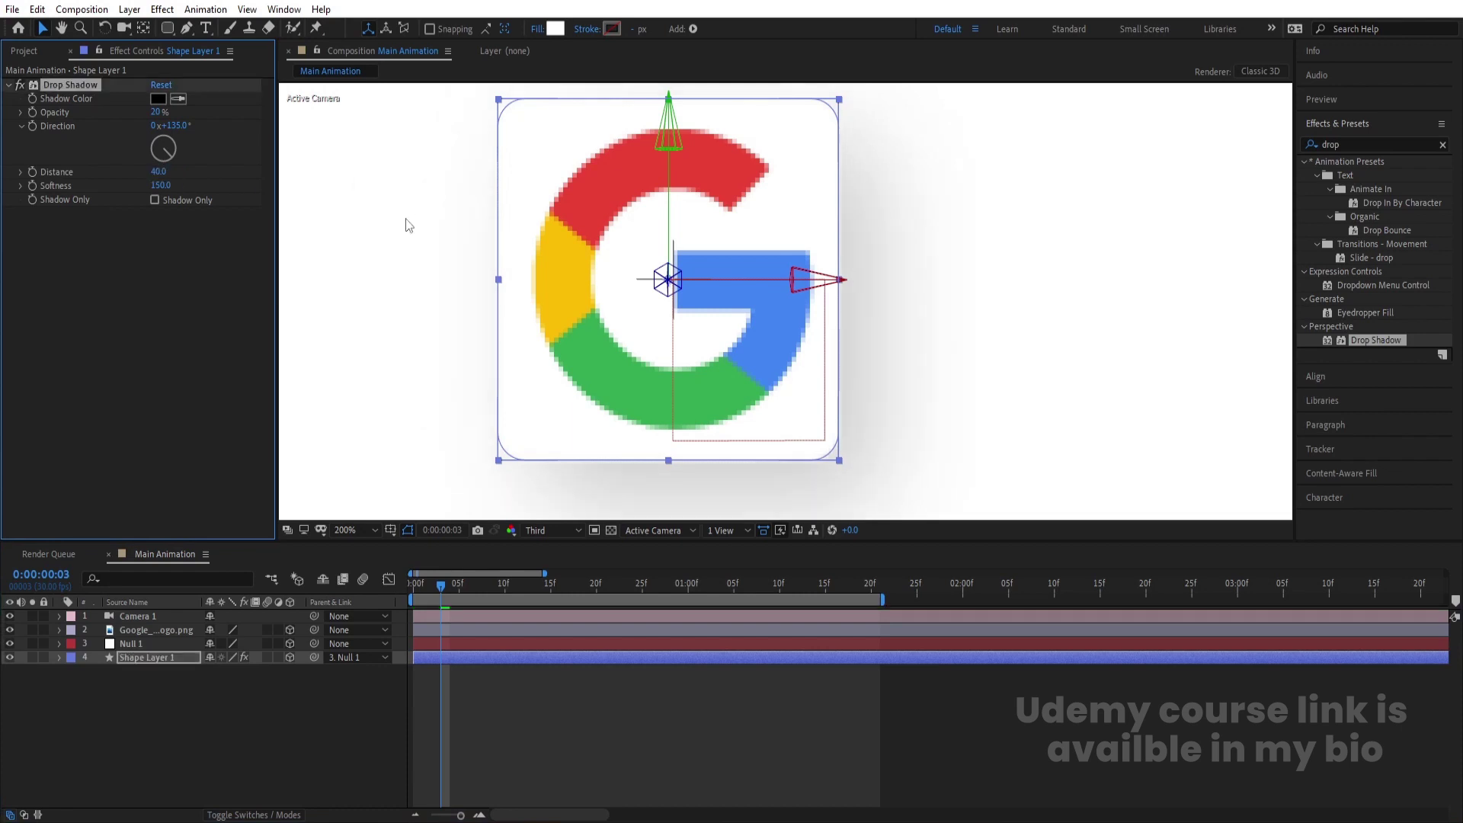
{"action": "left_click", "coordinate": [178, 98]}
{"action": "left_click", "coordinate": [778, 329]}
{"action": "key", "text": "comma"}
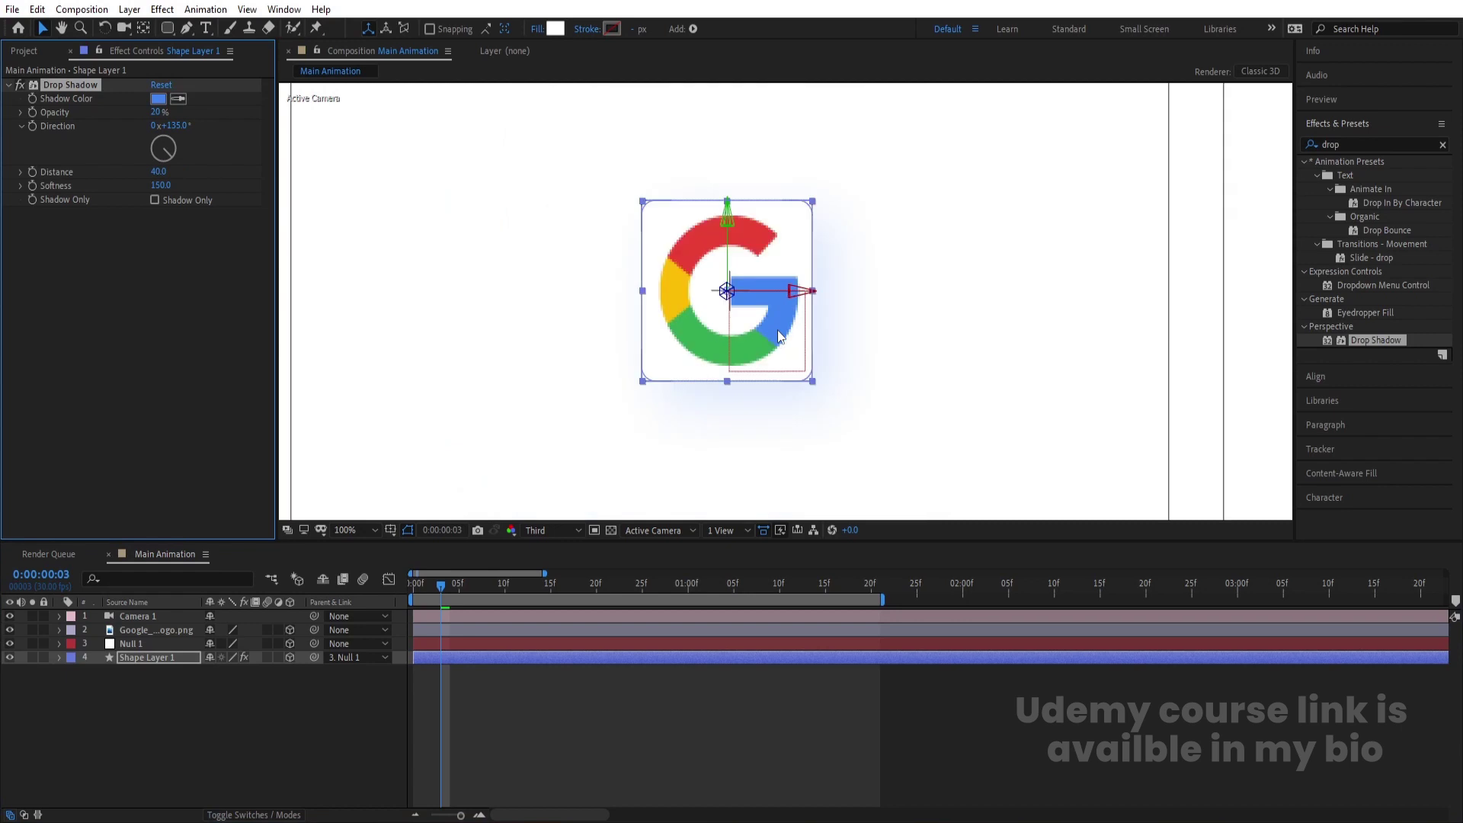
Duplicate Shape Layer 1's drop shadow, giving the copy a Direction of -51° and a color sampled from the logo's red part.
{"action": "left_click", "coordinate": [229, 672]}
{"action": "left_click", "coordinate": [141, 656]}
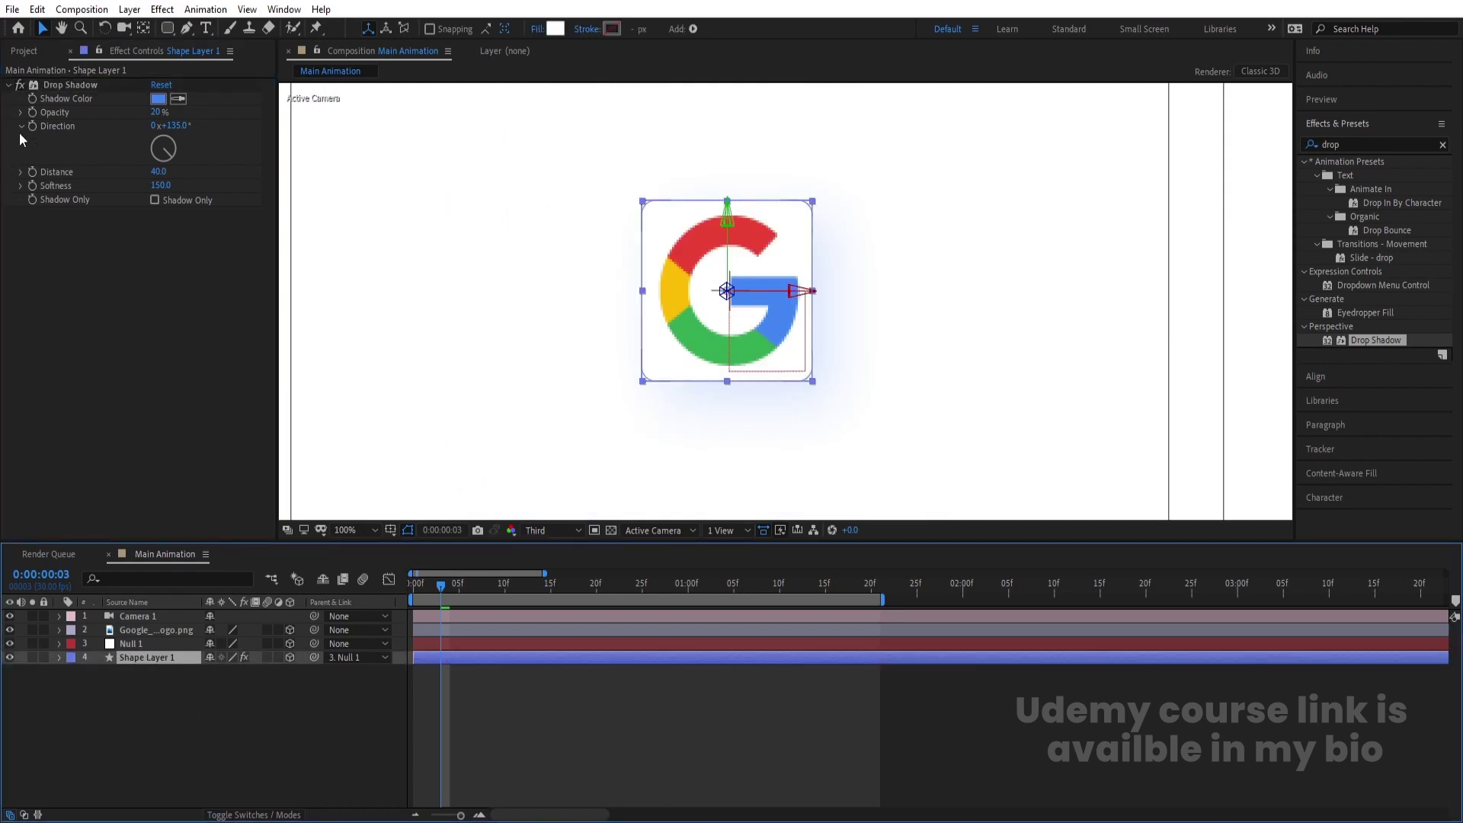
{"action": "left_click", "coordinate": [53, 84]}
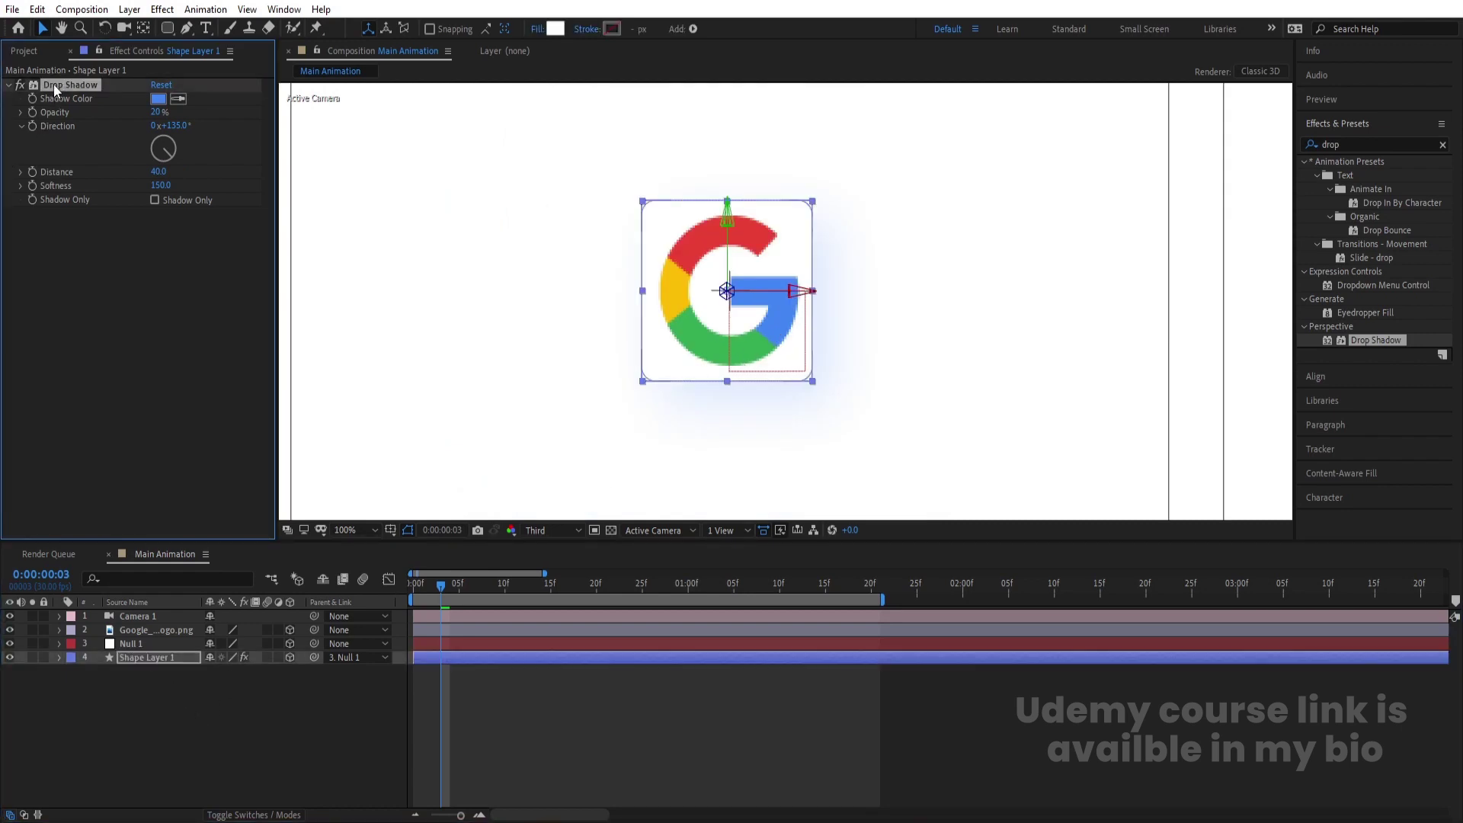
{"action": "key", "text": "ctrl+d"}
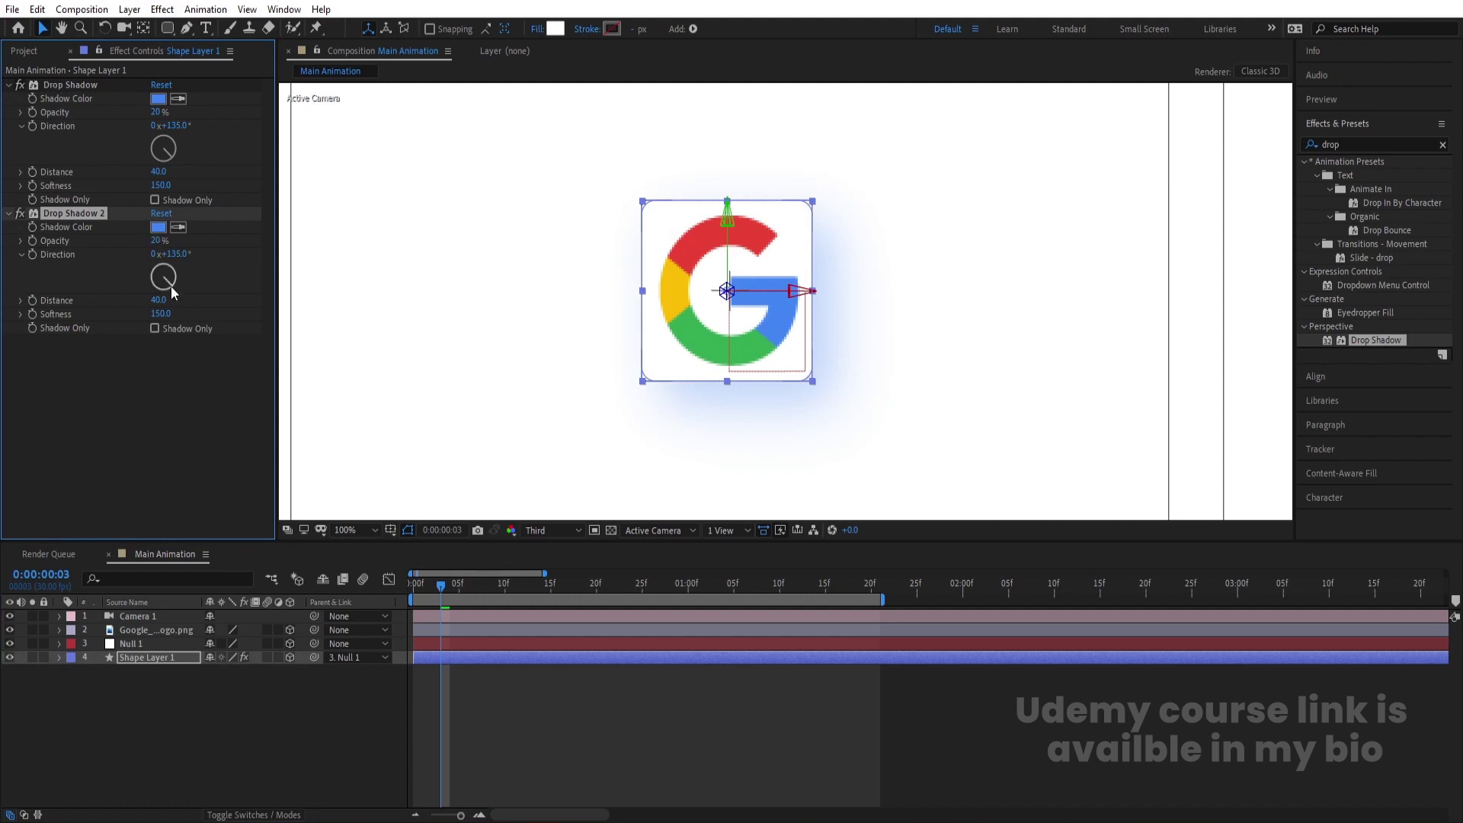
{"action": "left_click_drag", "start_coordinate": [173, 277], "coordinate": [156, 268]}
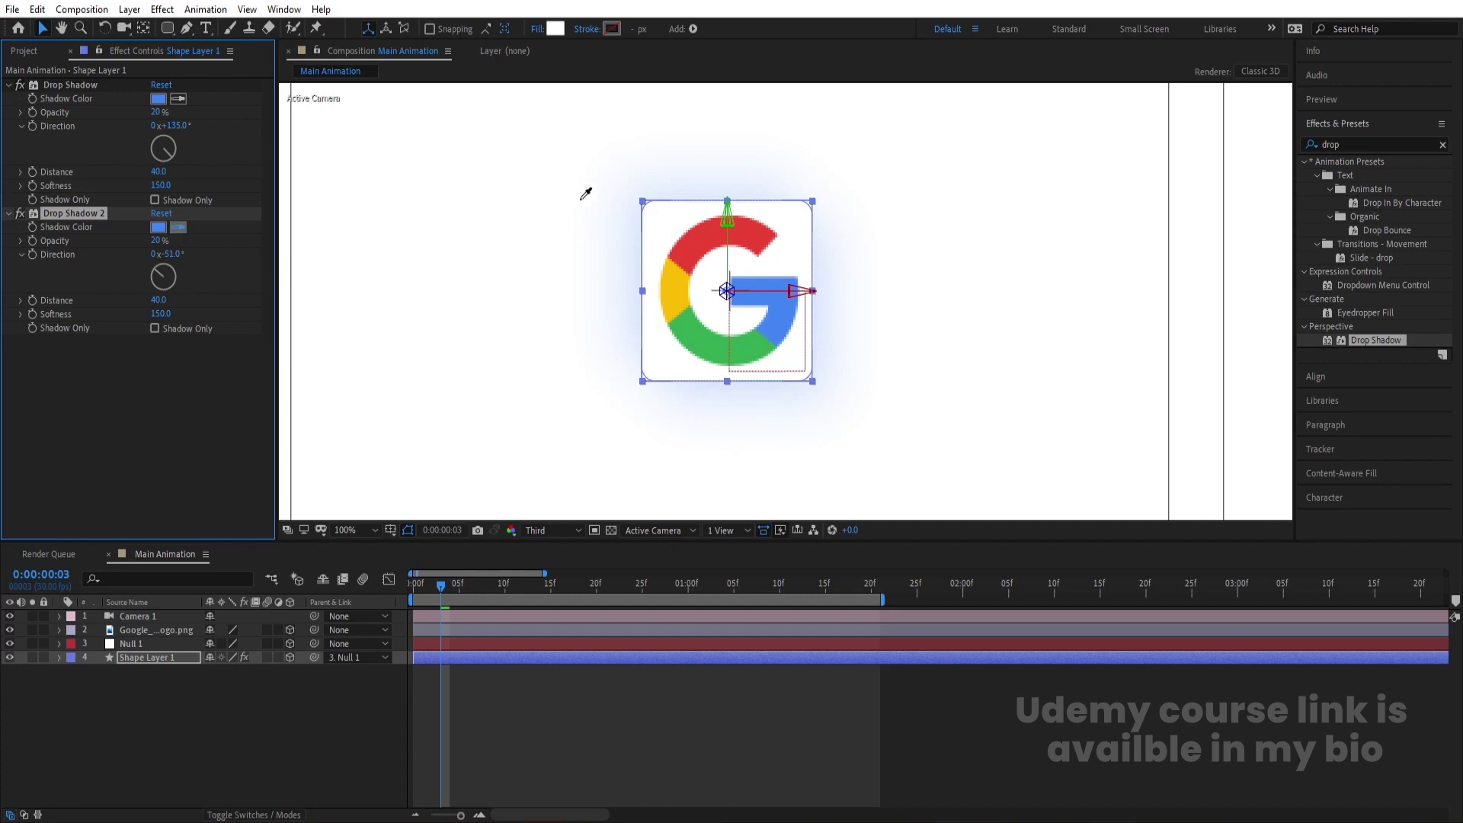
{"action": "left_click", "coordinate": [688, 244]}
{"action": "key", "text": "comma"}
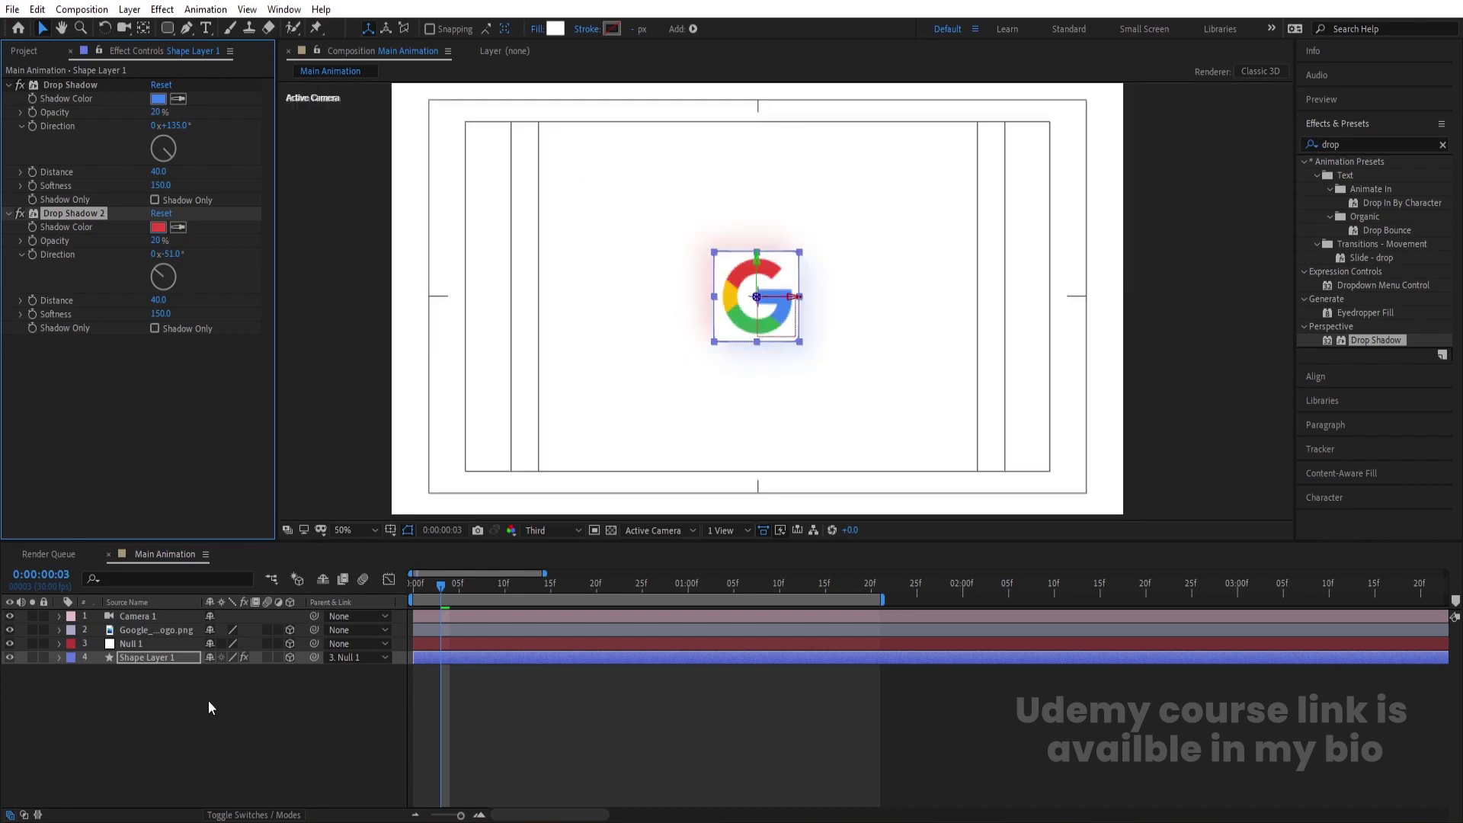